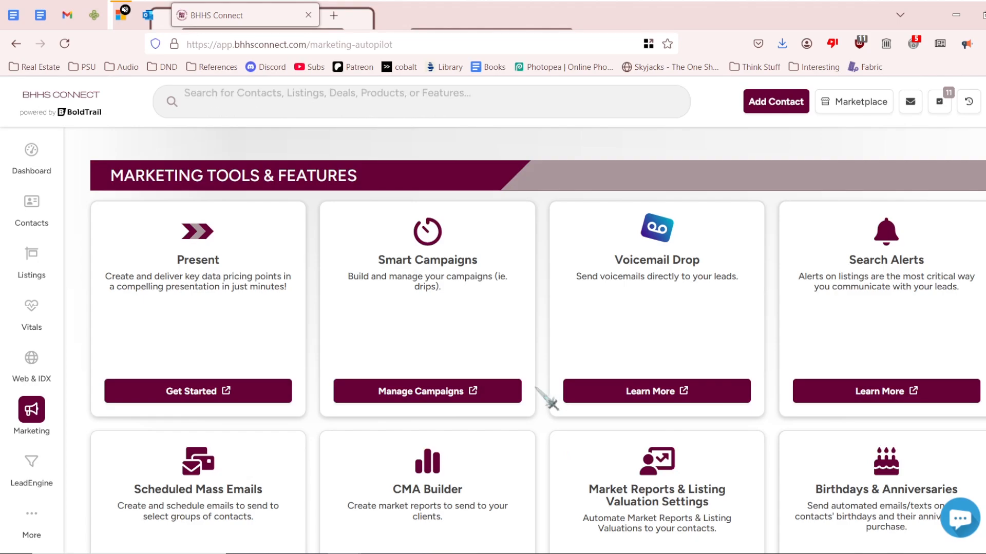
# Go to Manage Campaigns and open the Monthly Newsletter campaign from My Campaigns.
pyautogui.click(479, 393)
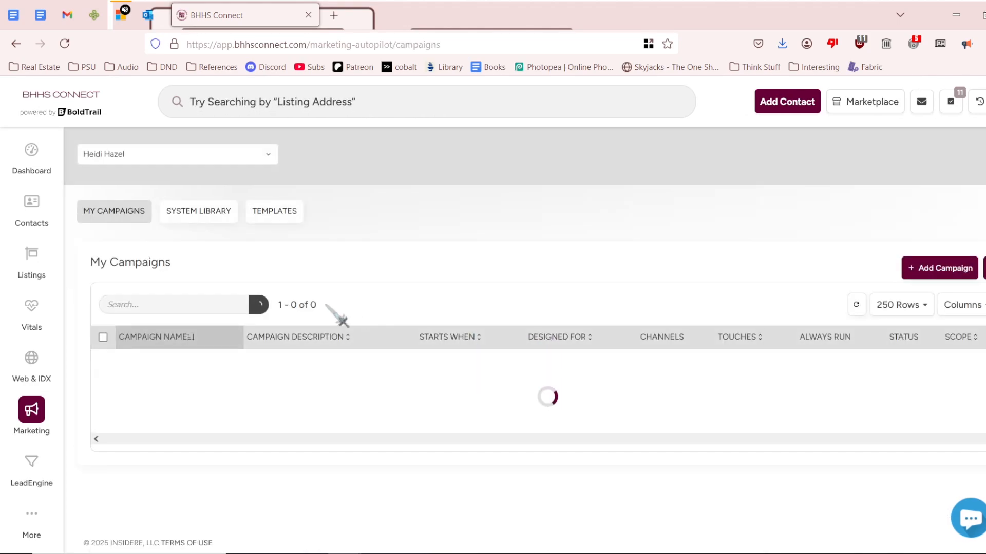
pyautogui.scroll(-5, 341, 315)
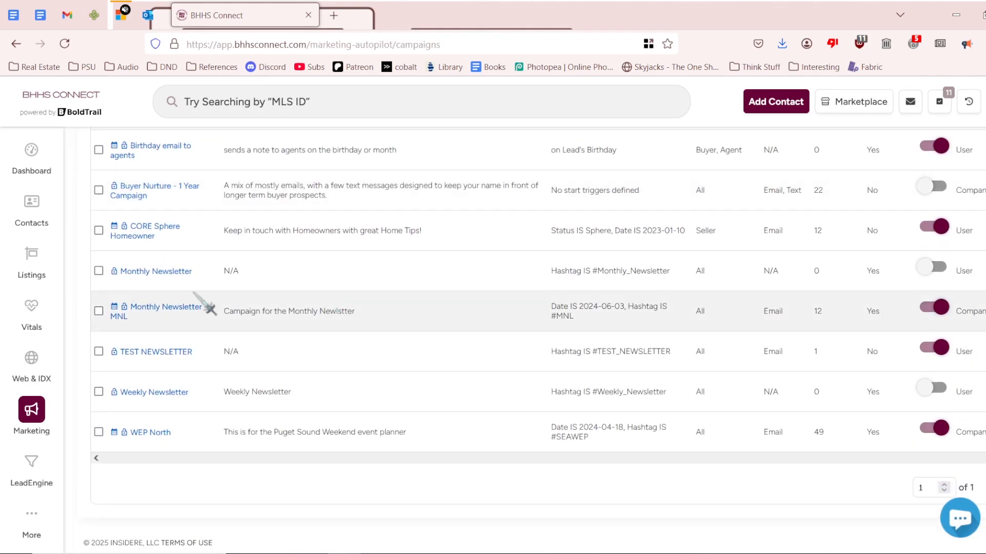
pyautogui.click(160, 272)
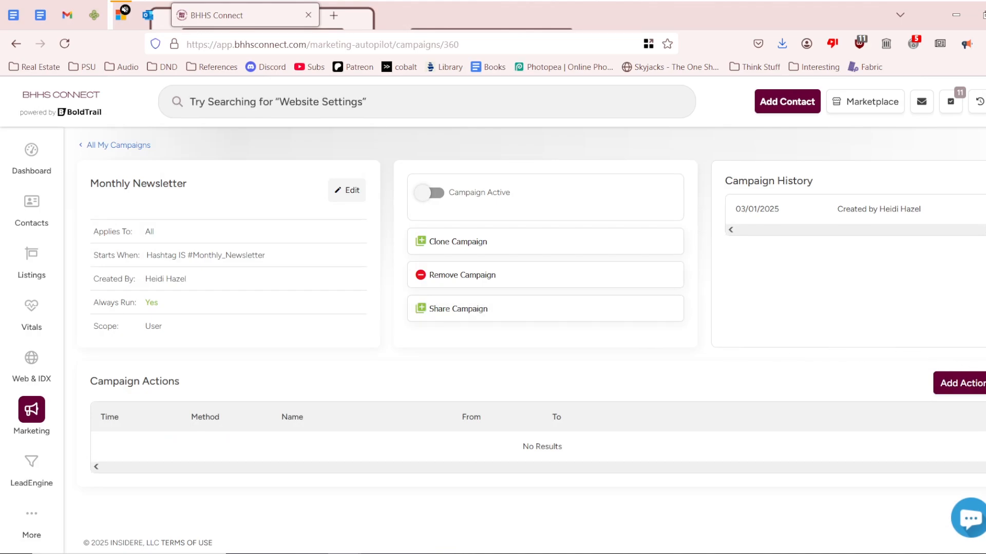
# Add an Email action to the campaign and switch to the Advanced Editor.
pyautogui.click(974, 384)
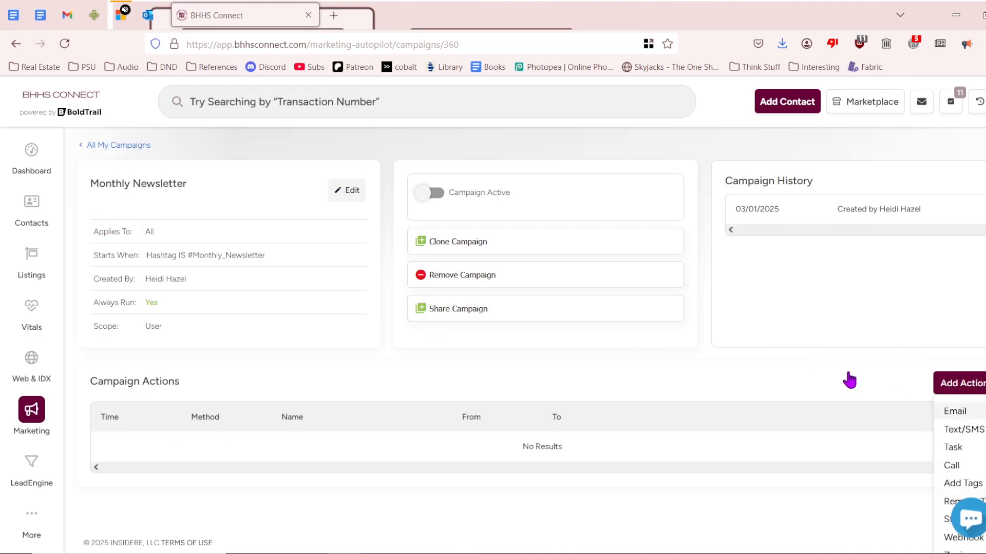
pyautogui.click(955, 412)
pyautogui.scroll(-3, 537, 306)
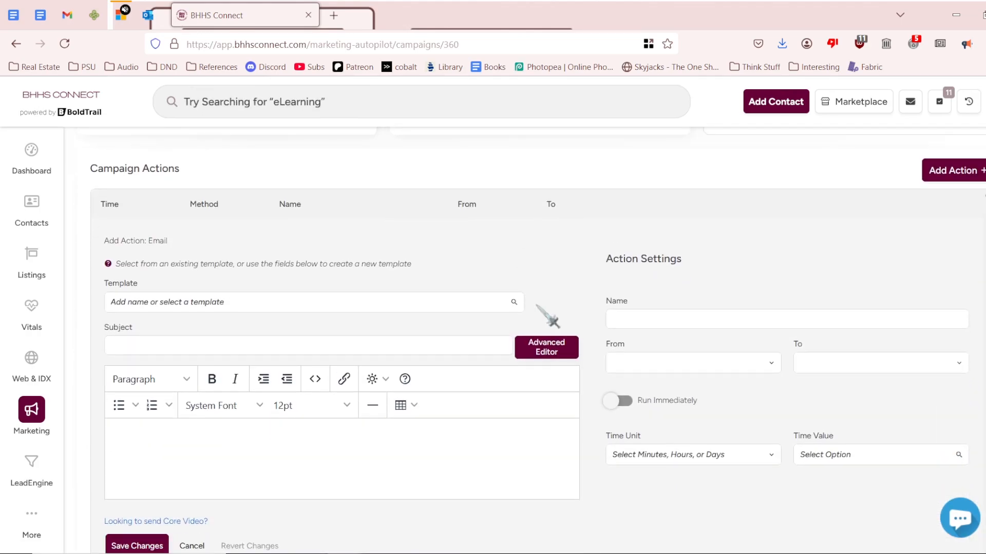
pyautogui.click(548, 351)
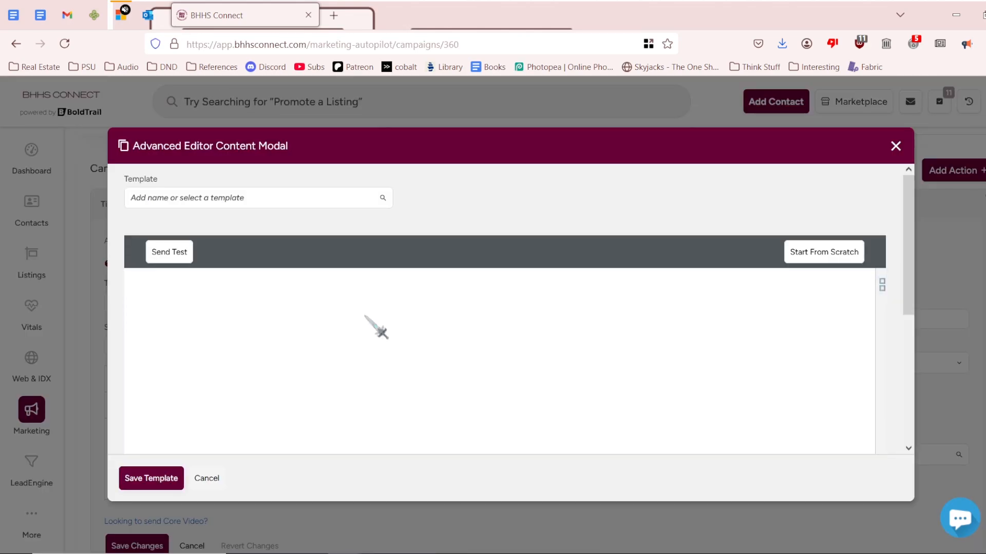
# Name the template 'Monthly Newsletter Template' and place an Image block in the layout.
pyautogui.click(304, 197)
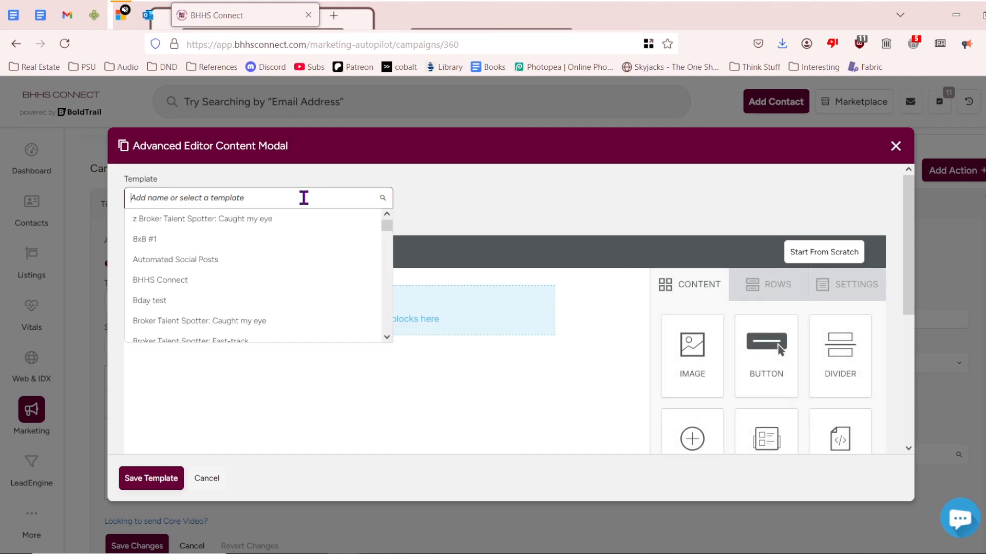
pyautogui.write('Monthly Newsletter Template')
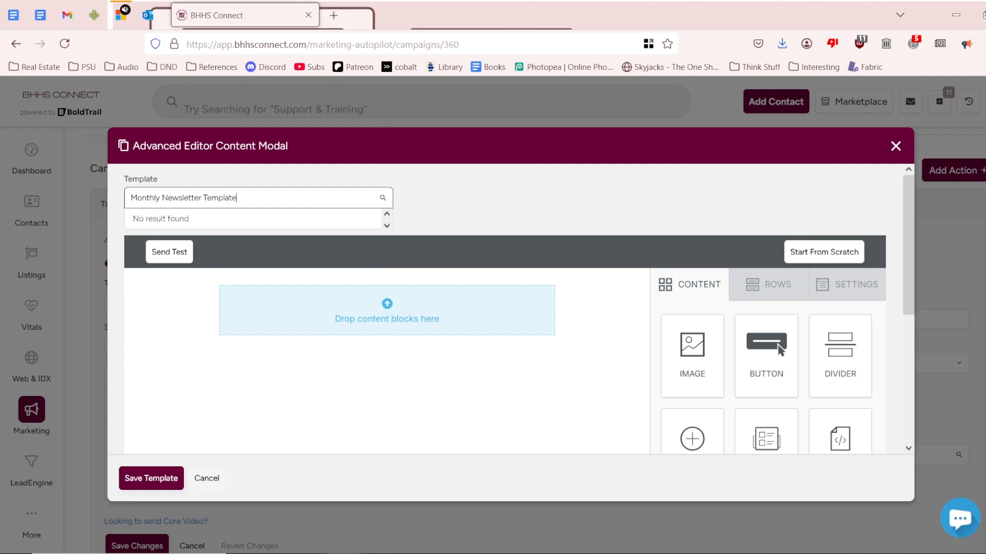
pyautogui.click(521, 202)
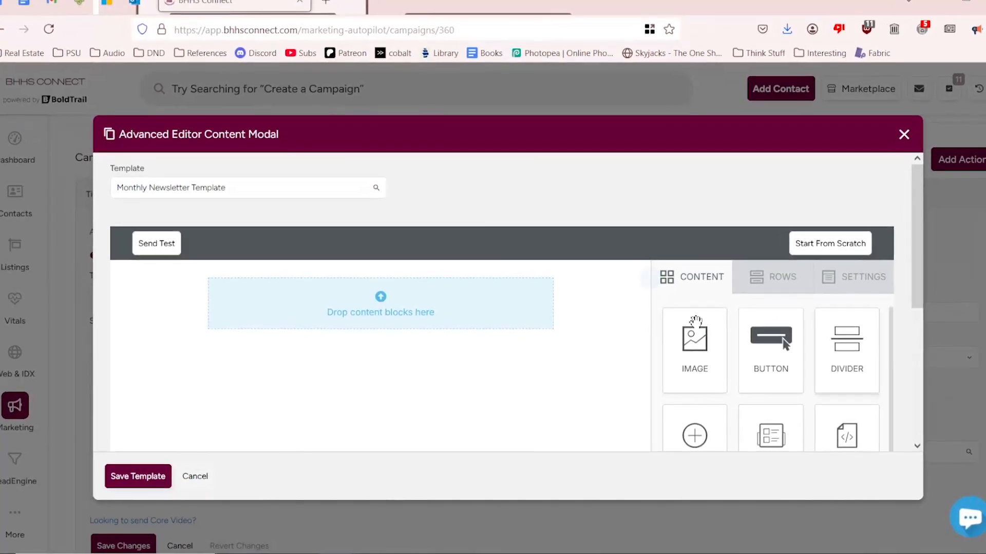
pyautogui.moveTo(695, 321); pyautogui.dragTo(418, 280)
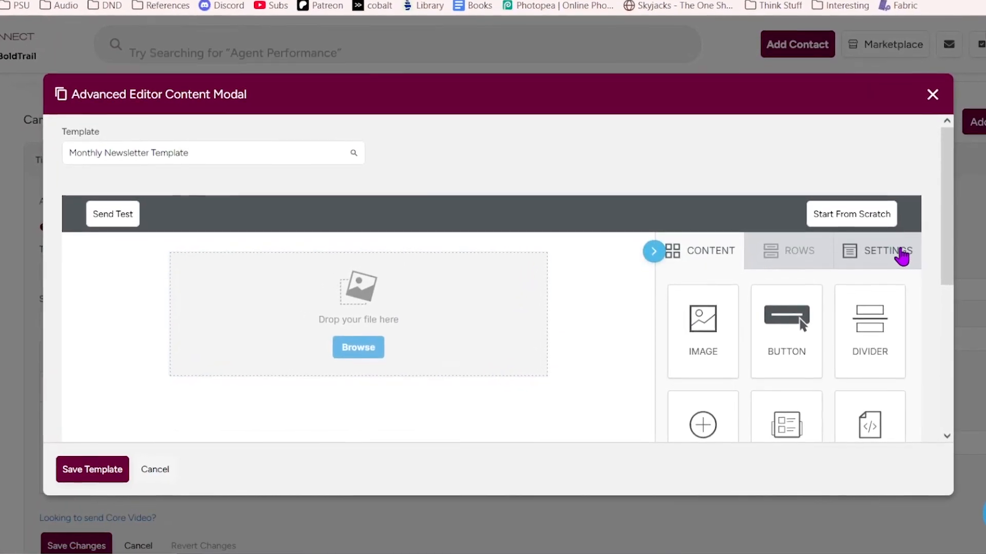
# Set content area width to 700px and insert the Lake Oswego's Monthly Newsletter banner image.
pyautogui.click(868, 267)
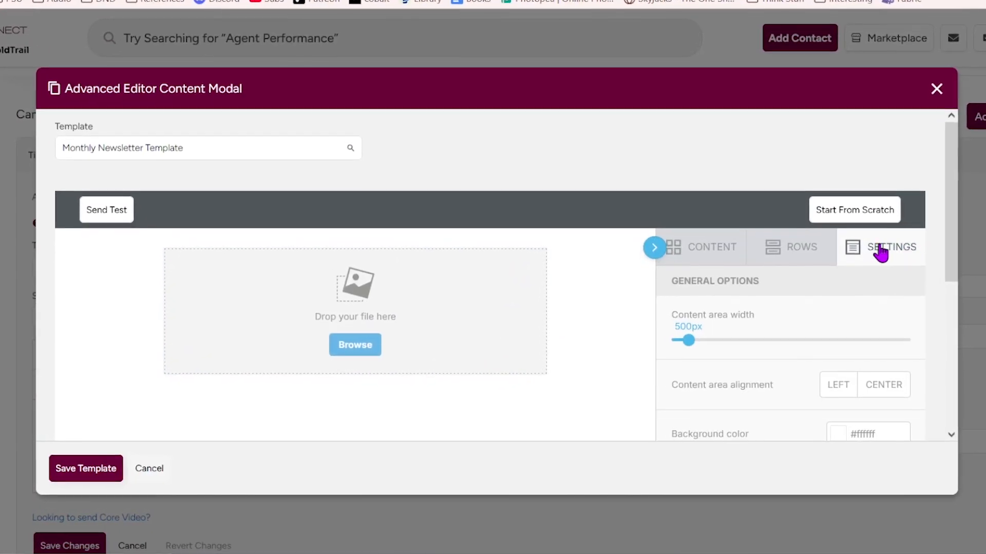
pyautogui.moveTo(689, 341); pyautogui.dragTo(804, 333)
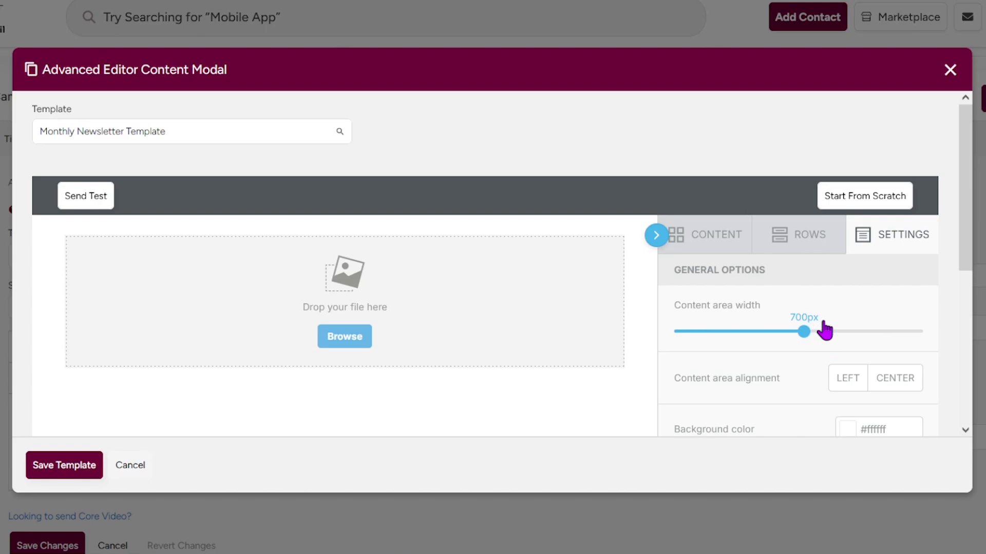
pyautogui.click(704, 249)
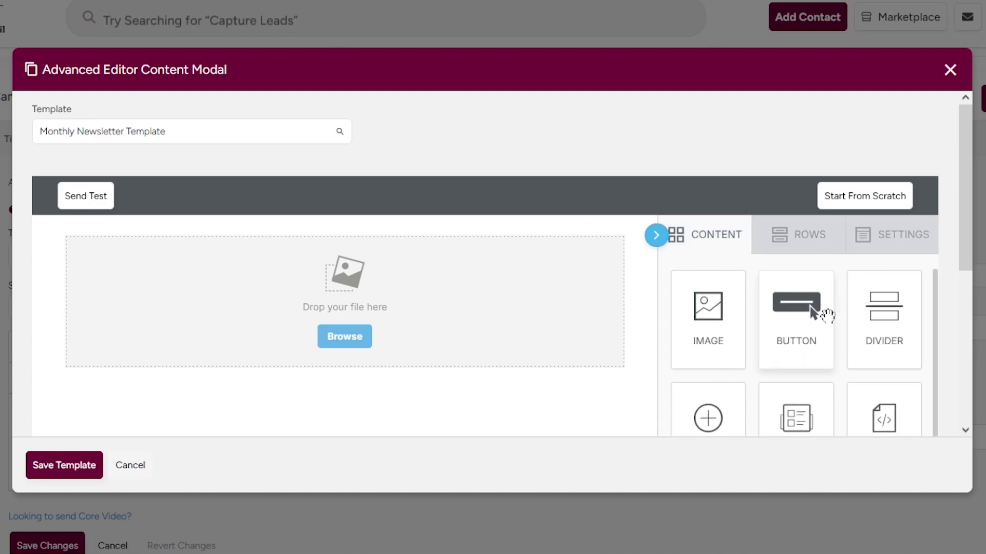
pyautogui.click(365, 340)
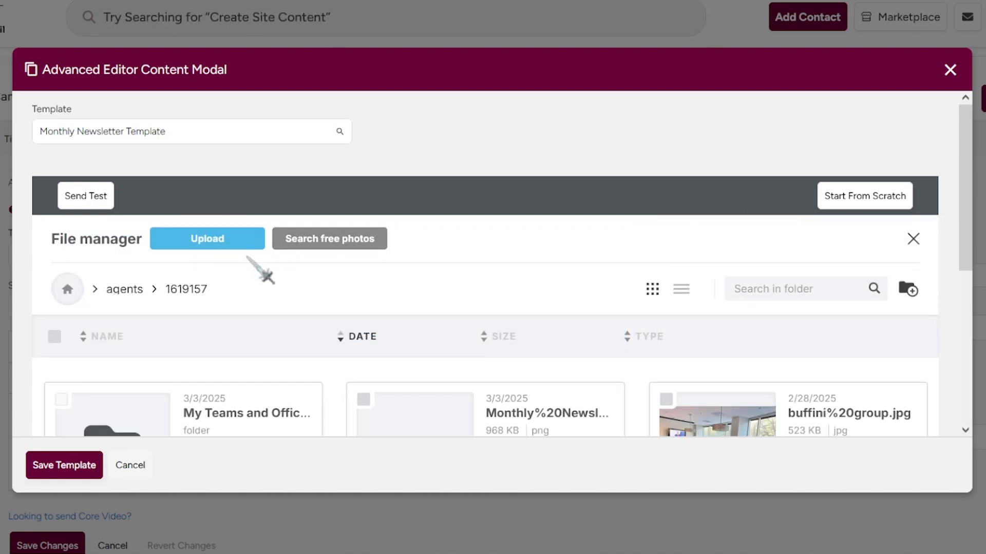
pyautogui.scroll(-4, 260, 272)
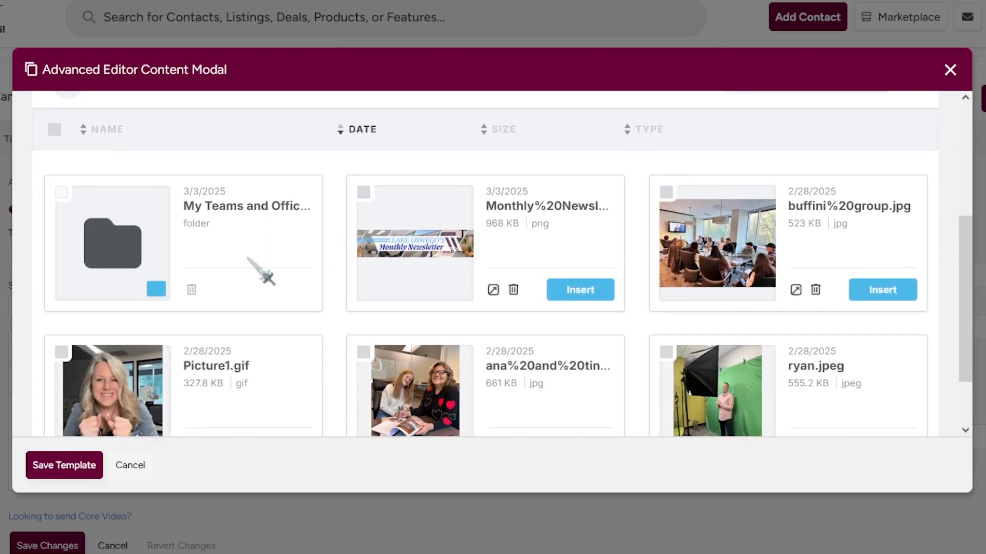
pyautogui.click(585, 291)
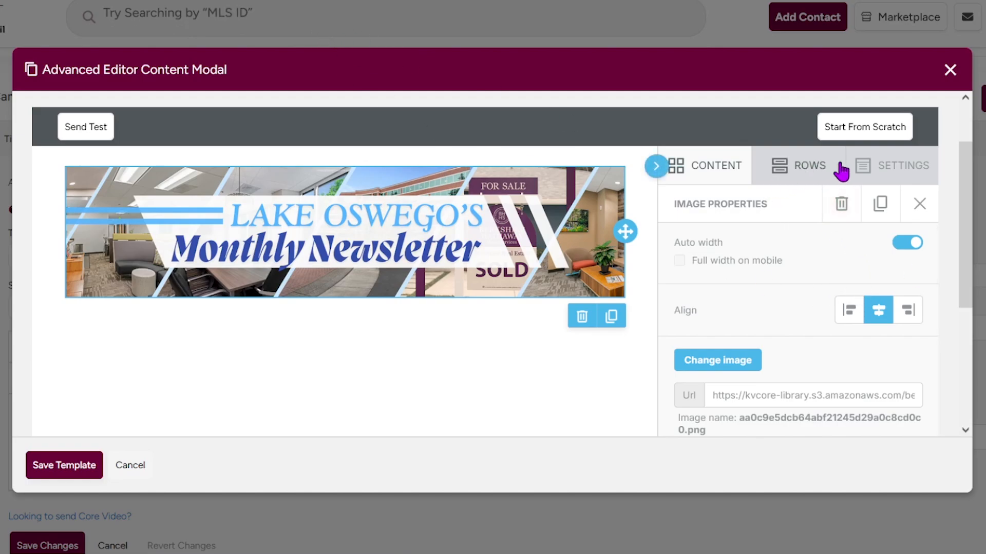
pyautogui.click(702, 174)
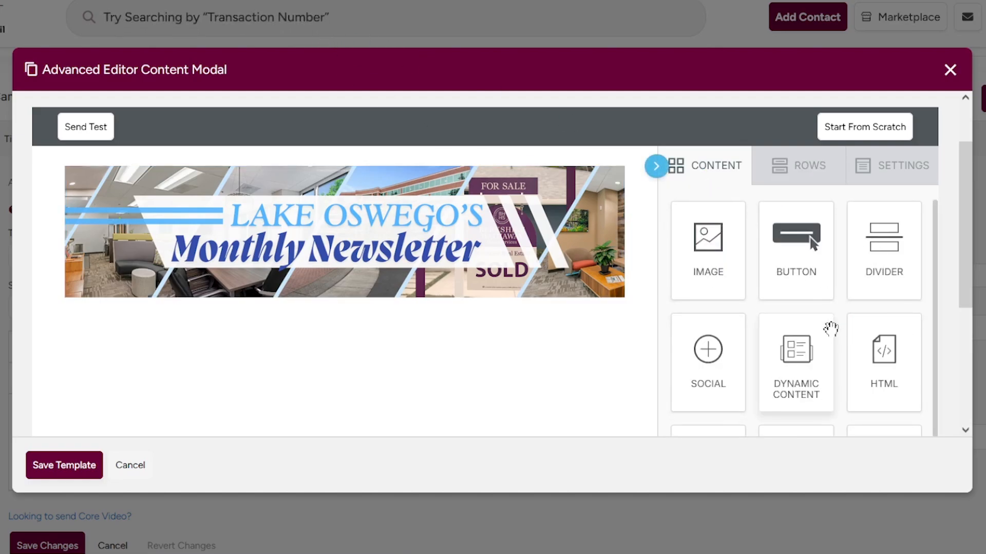
# Add a Text block directly under the banner.
pyautogui.scroll(-1, 830, 328)
pyautogui.scroll(-3, 814, 363)
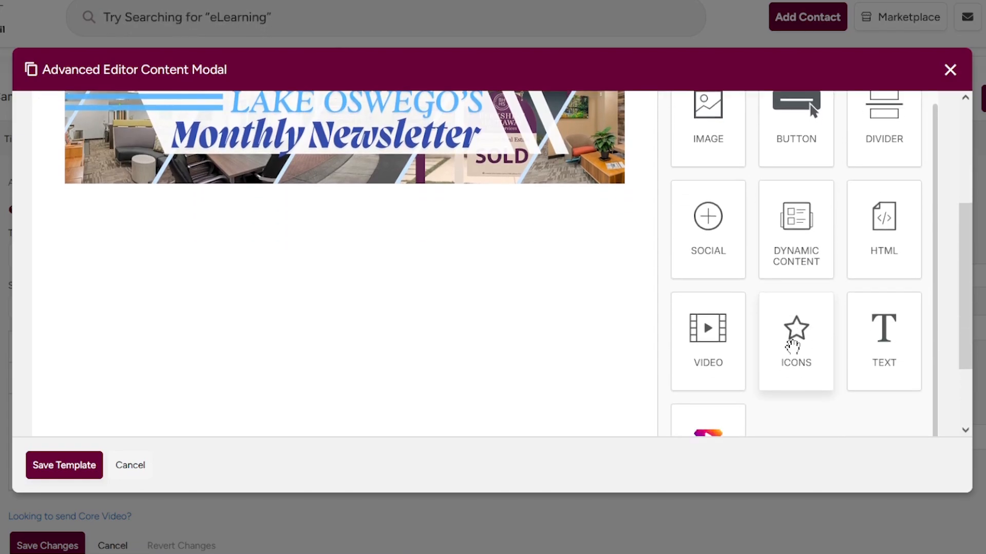
pyautogui.moveTo(909, 359); pyautogui.dragTo(403, 190)
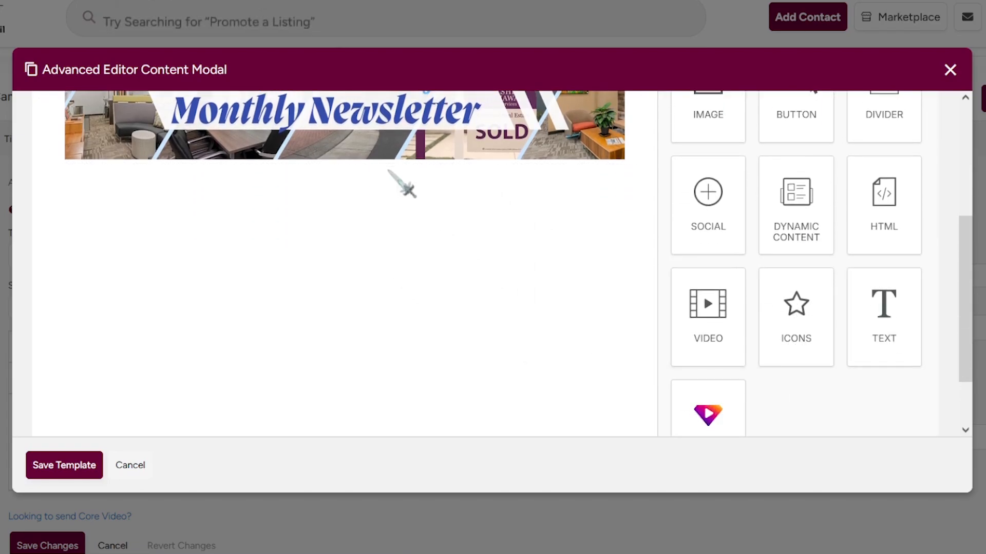
pyautogui.scroll(1, 690, 265)
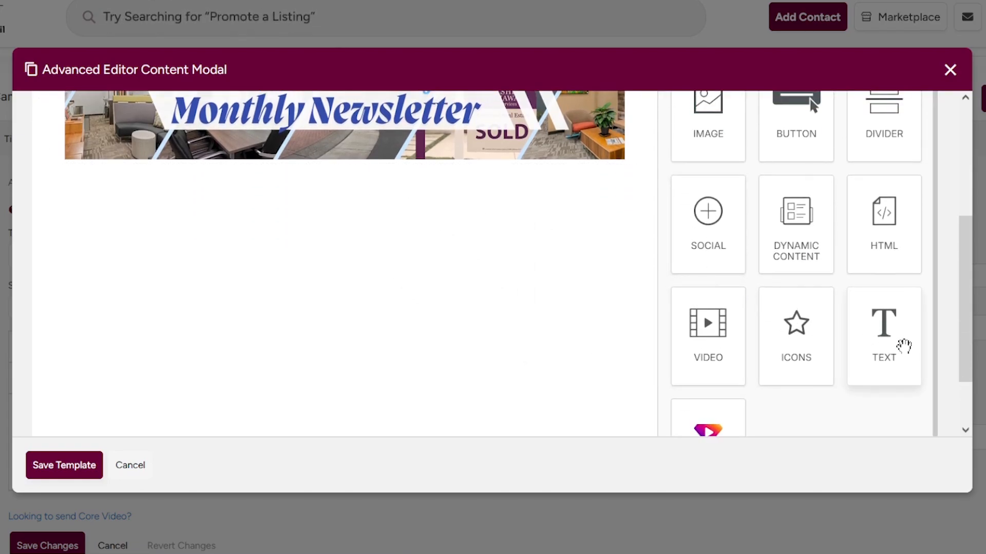
pyautogui.moveTo(902, 343); pyautogui.dragTo(325, 156)
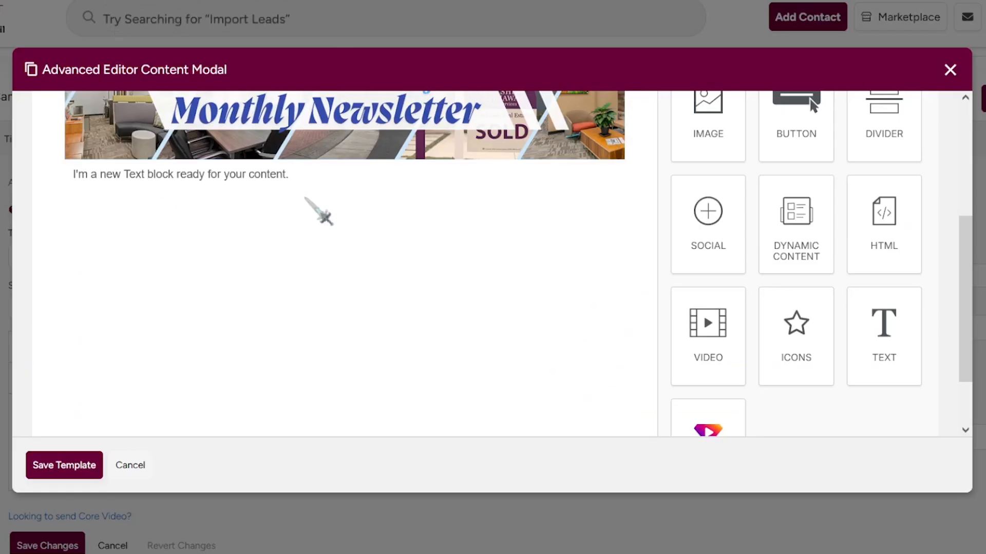
# Replace the placeholder with the pasted welcome newsletter text and tidy the blank lines.
pyautogui.doubleClick(277, 174)
pyautogui.hotkey('ctrl', 'a')
pyautogui.write("Welcome to the First Edition of my monthly Newsletter! I'm excited to introduce this very first newsletter, created using our BHHSConnect CRM. My goal is to lead by example—showing how simple, professional, and effective this tool can be.  In the future, this newsletter will be sent to my recruiting database, but I also want to encourage you to consider how a newsletter could benefit your business. A monthly or quarterly touchpoint is a great way to stay in front of your clients, provide value, and remind them that you are their go-to real estate expert. BHHSConnect makes it easy to create polished, engaging newsletters, and help is available if you need it. If you haven't explored it yet, this is your sign to start! A little effort now can lead to big results in staying top of mind with your sphere.  Let me know if you have questions—I'm happy to help!")
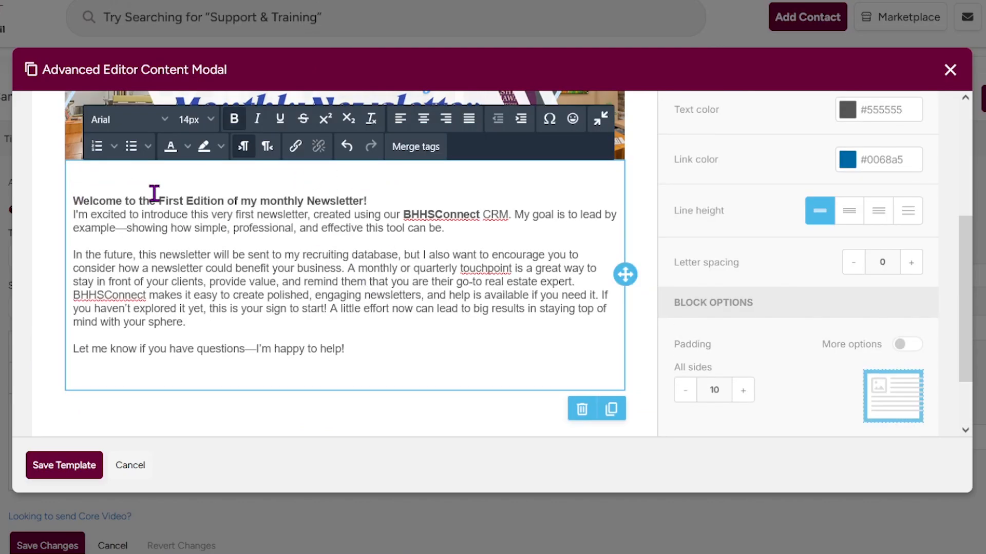
pyautogui.press('BackSpace')
pyautogui.press('BackSpace')
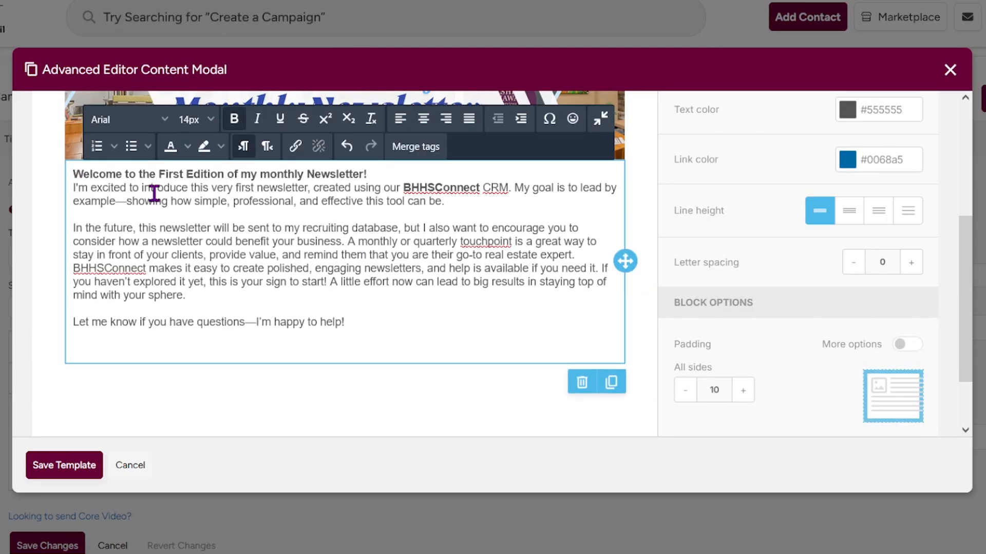
pyautogui.click(404, 172)
pyautogui.press('Return')
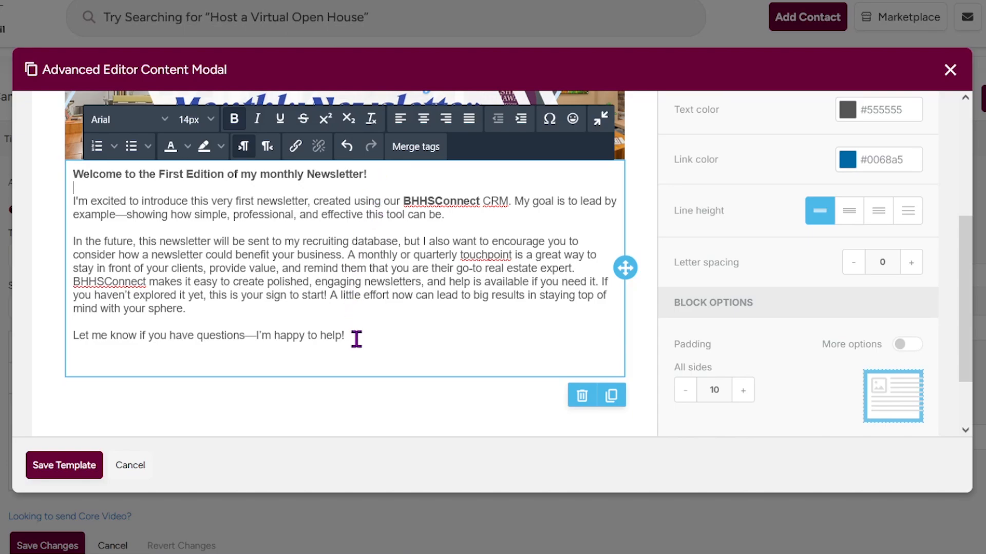
# Try Georgia on the newsletter text, then undo to keep Helvetica Neue.
pyautogui.moveTo(356, 339); pyautogui.dragTo(40, 165)
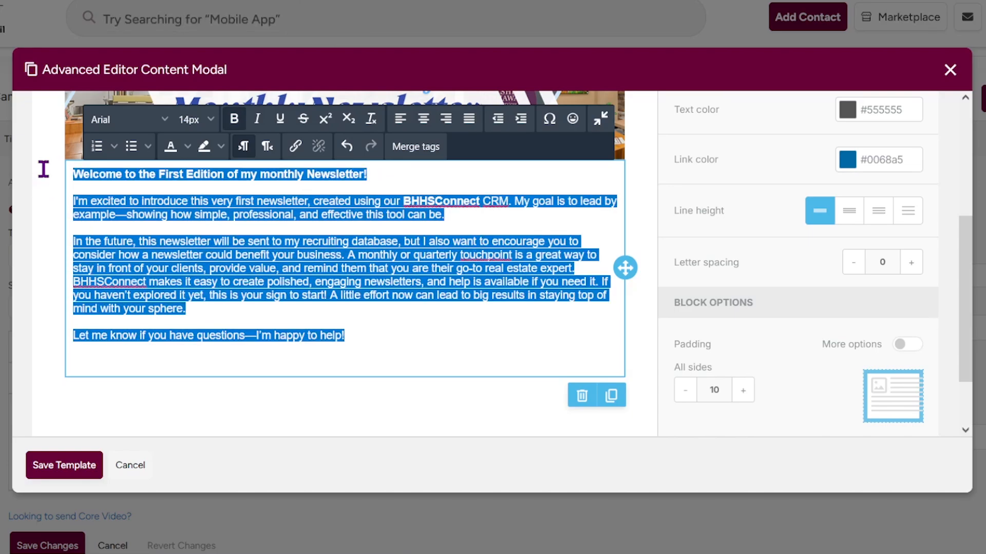
pyautogui.click(154, 122)
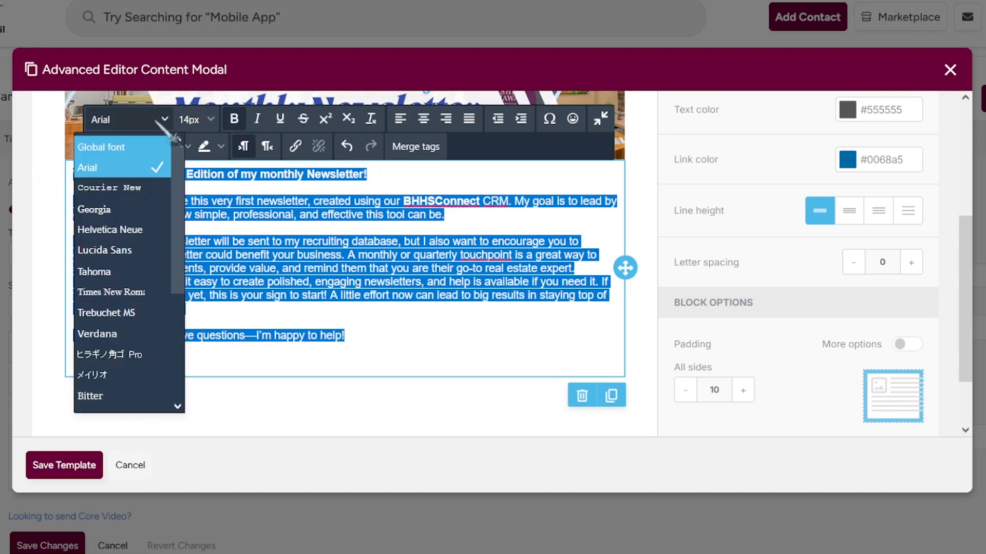
pyautogui.click(141, 221)
pyautogui.hotkey('ctrl', 'z')
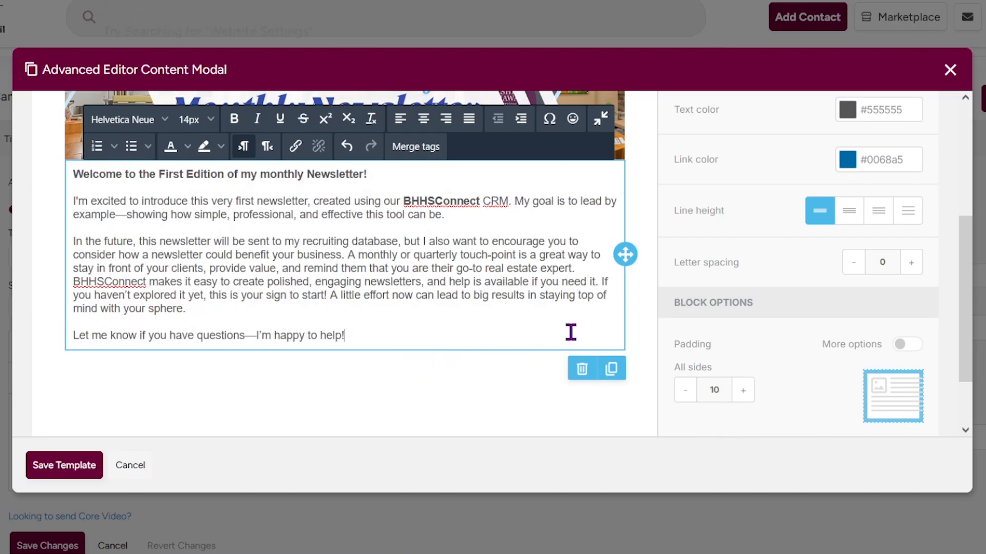
pyautogui.scroll(4, 832, 288)
# Add a Video block below the newsletter text and select it for editing.
pyautogui.click(739, 241)
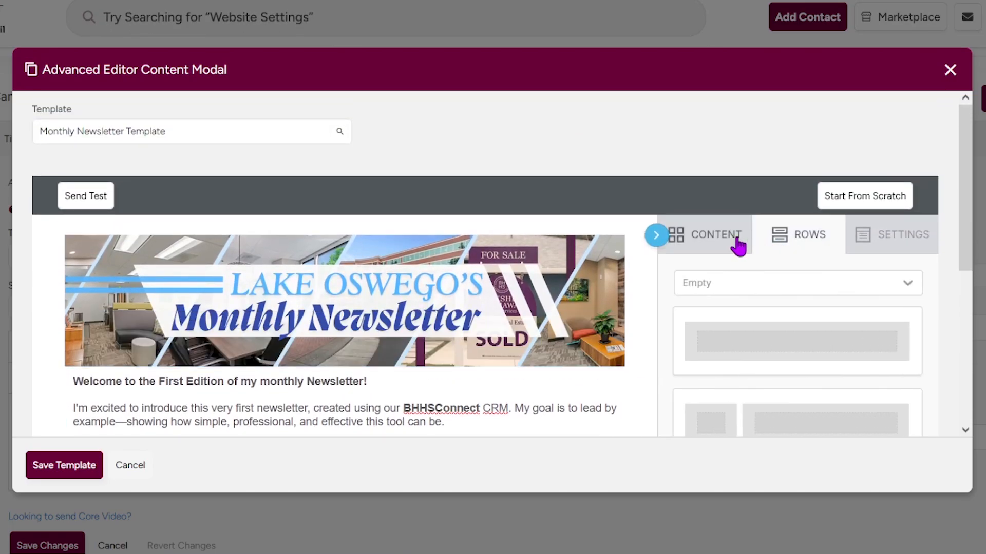
pyautogui.scroll(-5, 752, 249)
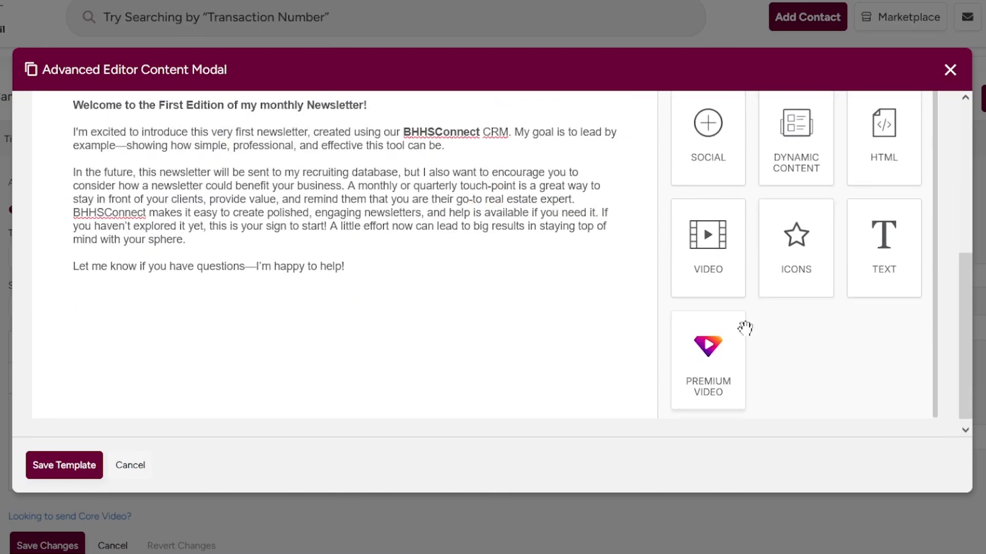
pyautogui.moveTo(656, 261); pyautogui.dragTo(391, 420)
pyautogui.scroll(-2, 408, 381)
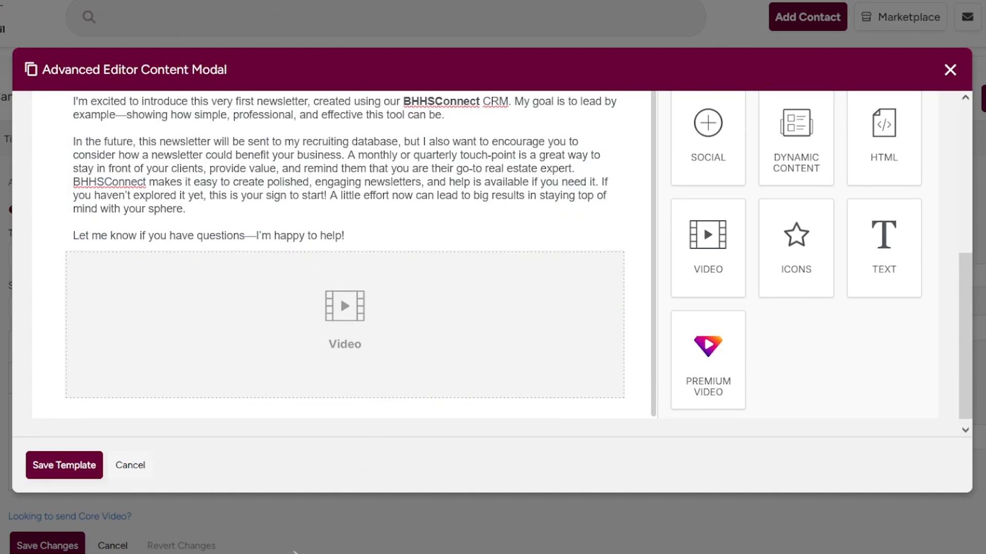
pyautogui.scroll(-1, 436, 359)
pyautogui.click(319, 330)
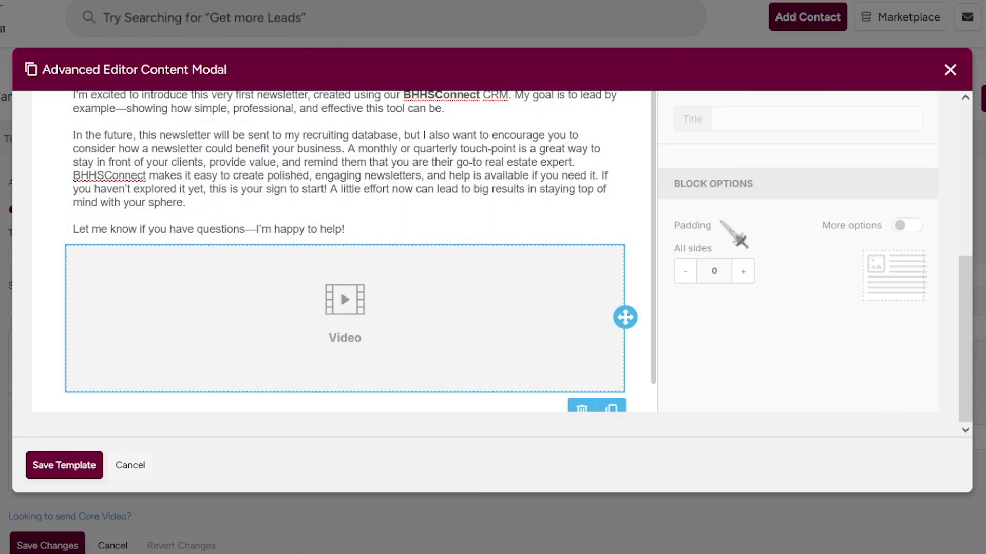
pyautogui.scroll(10, 837, 303)
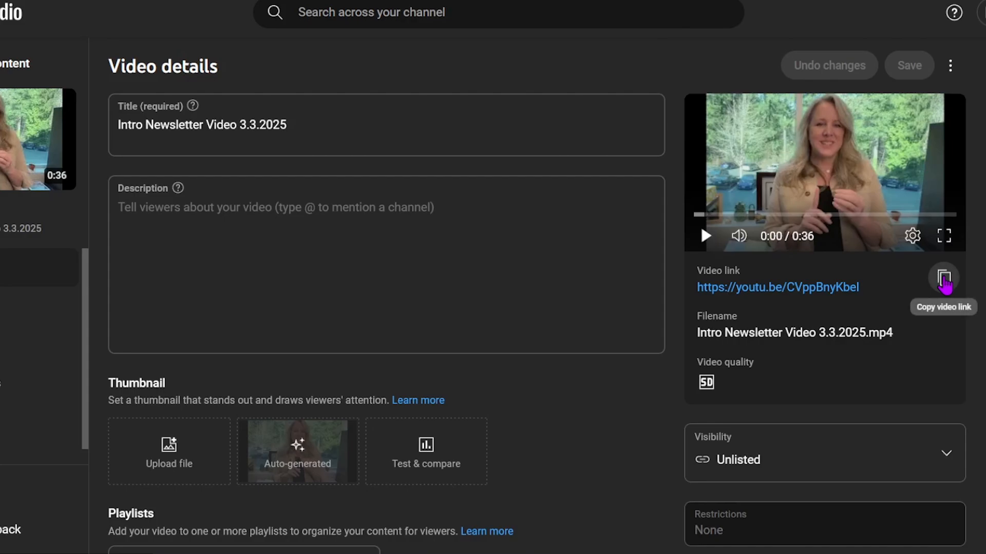
# Copy the Intro Newsletter Video 3.3.2025 link from YouTube Studio.
pyautogui.click(944, 280)
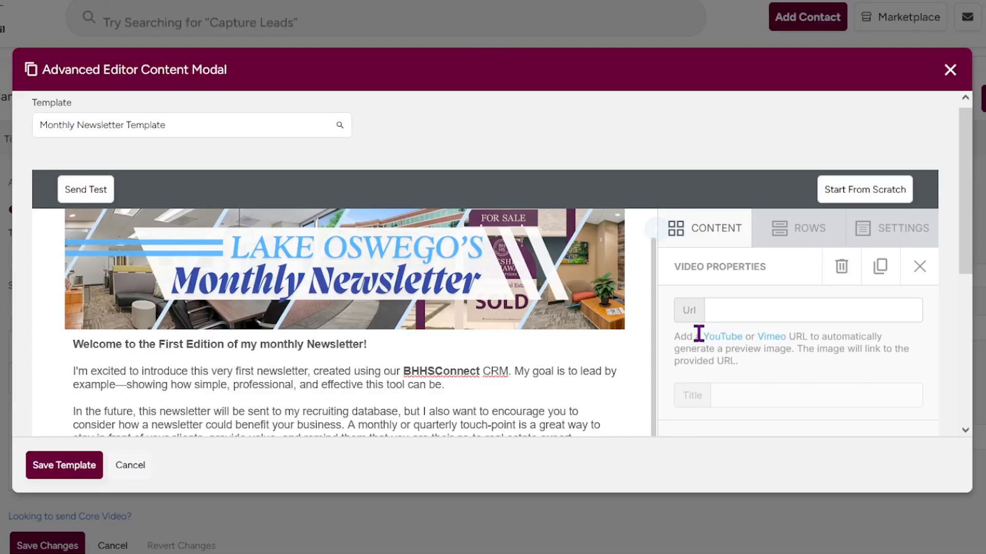
pyautogui.scroll(-1, 698, 333)
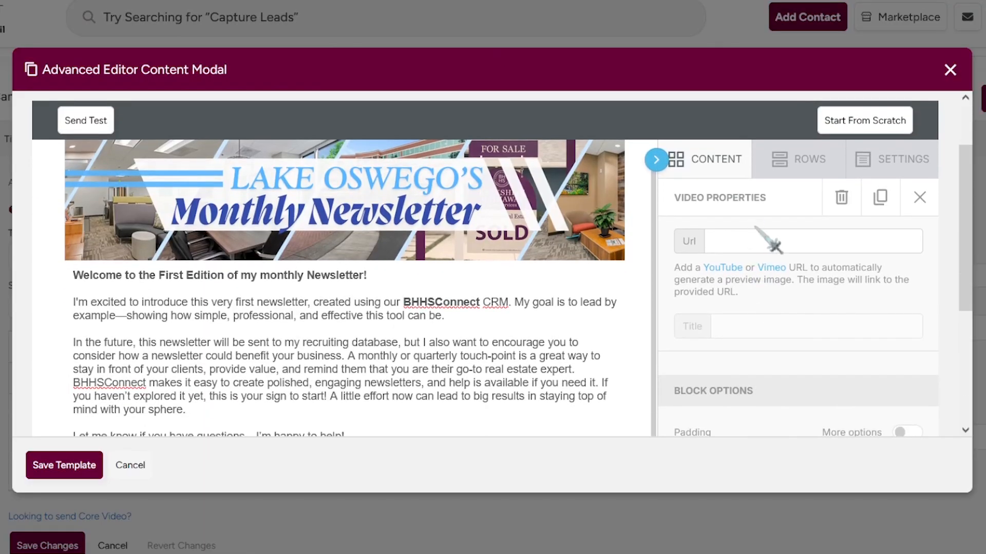
# Paste the intro YouTube link into the Video block's Url so the preview loads.
pyautogui.click(750, 235)
pyautogui.scroll(-3, 914, 277)
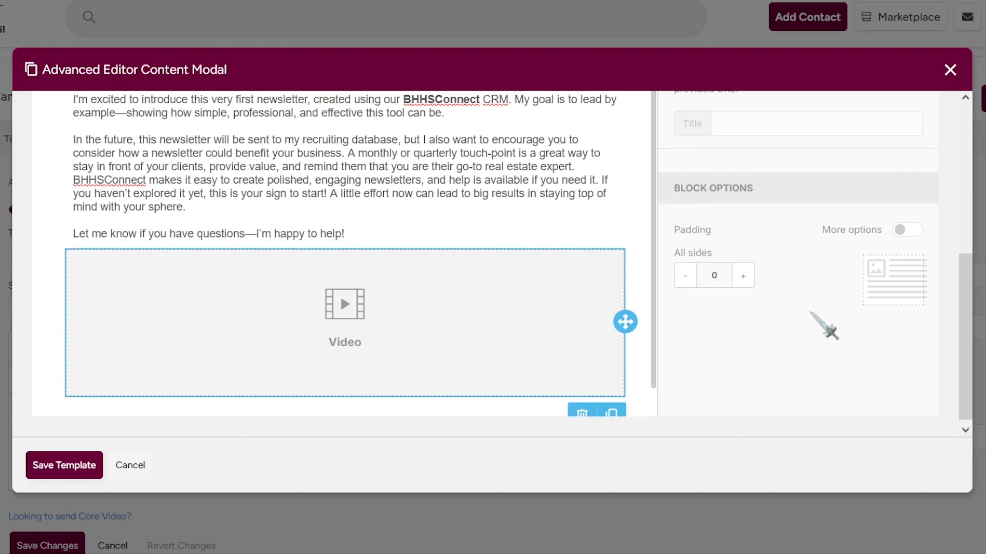
pyautogui.hotkey('ctrl', 'v')
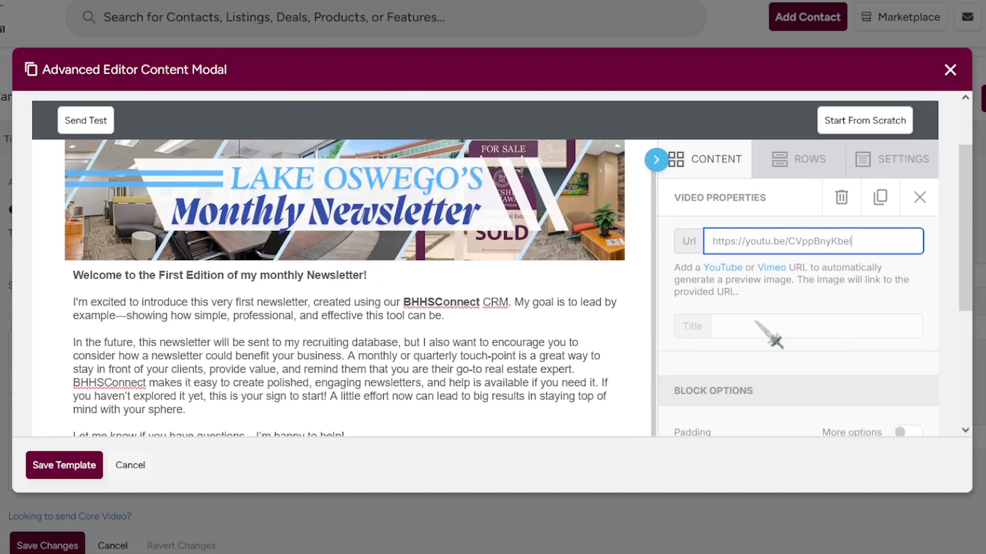
pyautogui.click(544, 344)
pyautogui.scroll(-6, 544, 343)
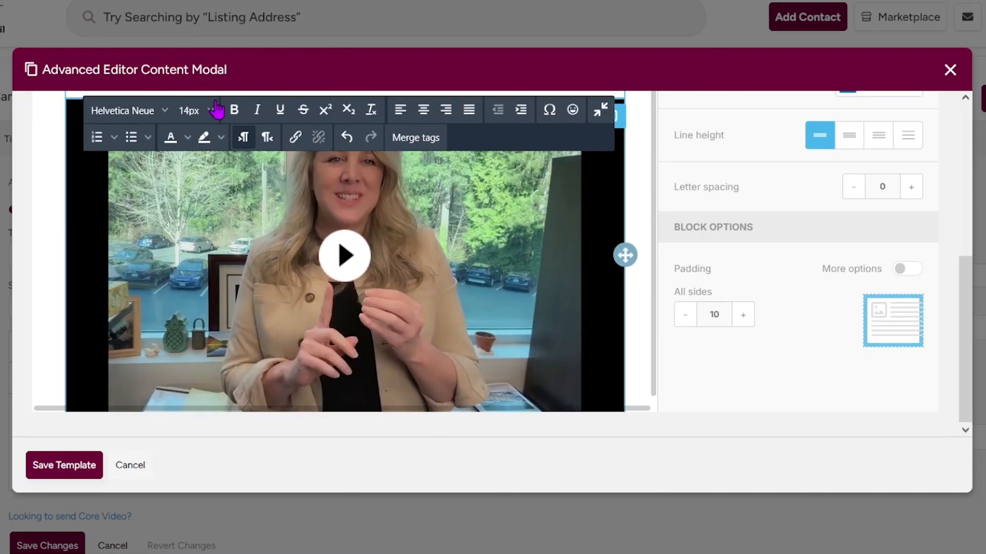
# Add an empty Image block next to the video.
pyautogui.scroll(10, 745, 346)
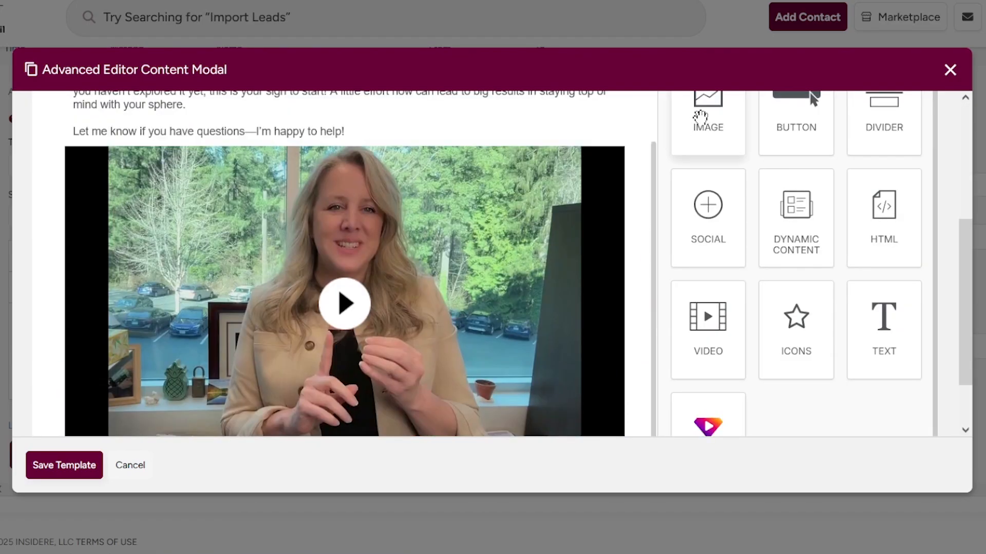
pyautogui.moveTo(699, 118); pyautogui.dragTo(392, 179)
pyautogui.moveTo(619, 207); pyautogui.dragTo(618, 404)
# Move the video block above the empty image block.
pyautogui.scroll(-3, 590, 307)
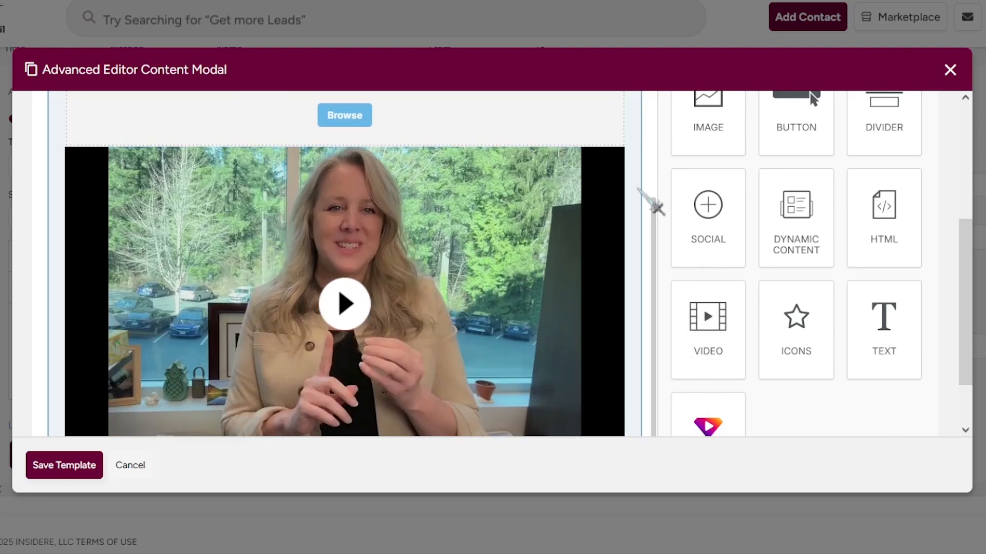
pyautogui.moveTo(624, 303); pyautogui.dragTo(520, 172)
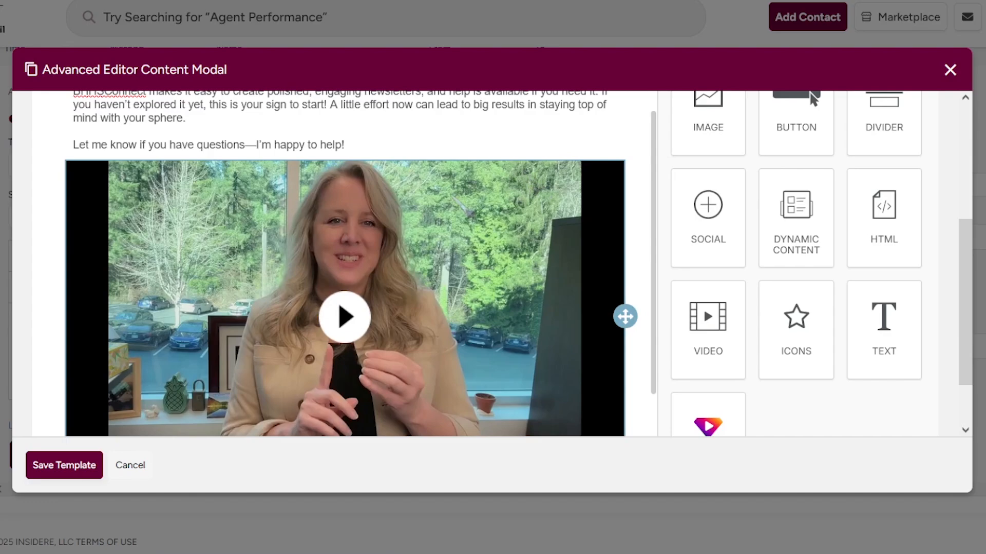
pyautogui.scroll(-4, 449, 193)
# Upload Lake Oswego Heatmap.jpg, Office 1–3 photos and Powerbroker Flyer.png to the file manager.
pyautogui.click(336, 368)
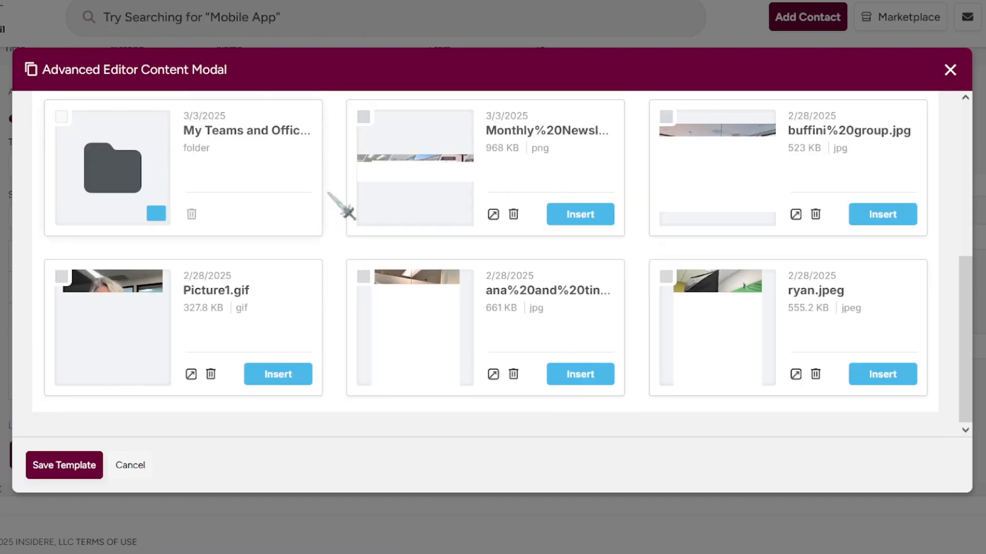
pyautogui.scroll(5, 319, 306)
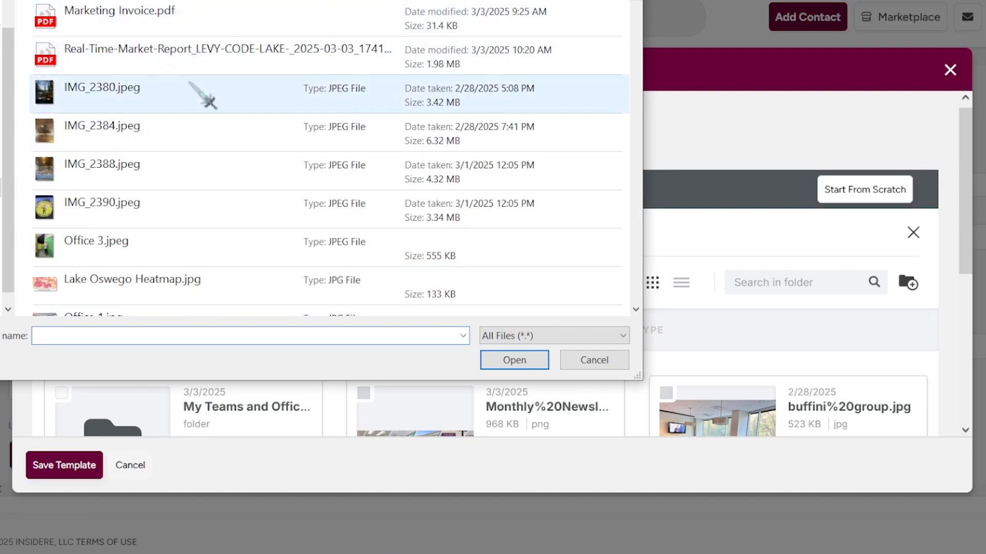
pyautogui.scroll(-3, 202, 97)
pyautogui.click(187, 198)
pyautogui.scroll(-3, 308, 200)
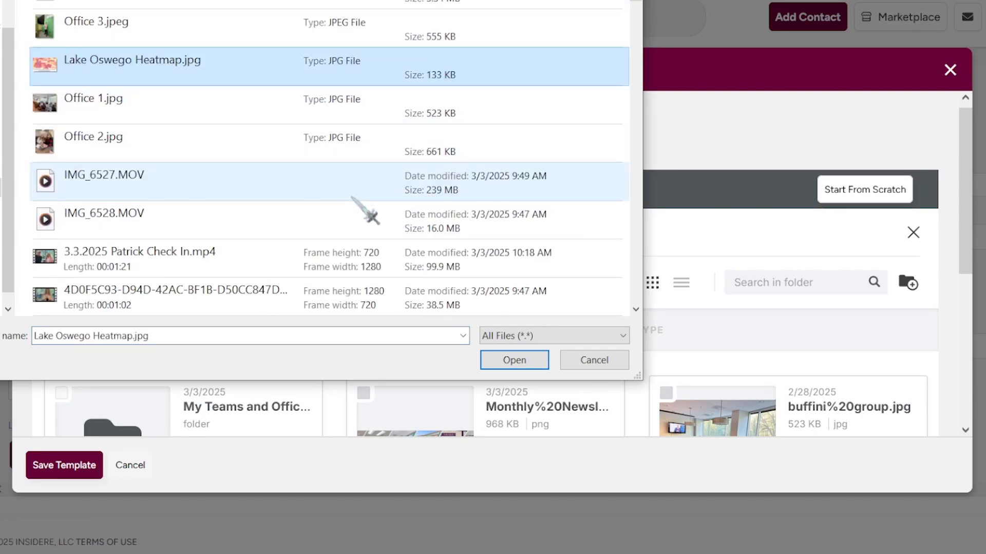
pyautogui.keyDown('ctrl'); pyautogui.click(134, 117); pyautogui.keyUp('ctrl')
pyautogui.keyDown('ctrl'); pyautogui.click(134, 134); pyautogui.keyUp('ctrl')
pyautogui.keyDown('ctrl'); pyautogui.click(141, 37); pyautogui.keyUp('ctrl')
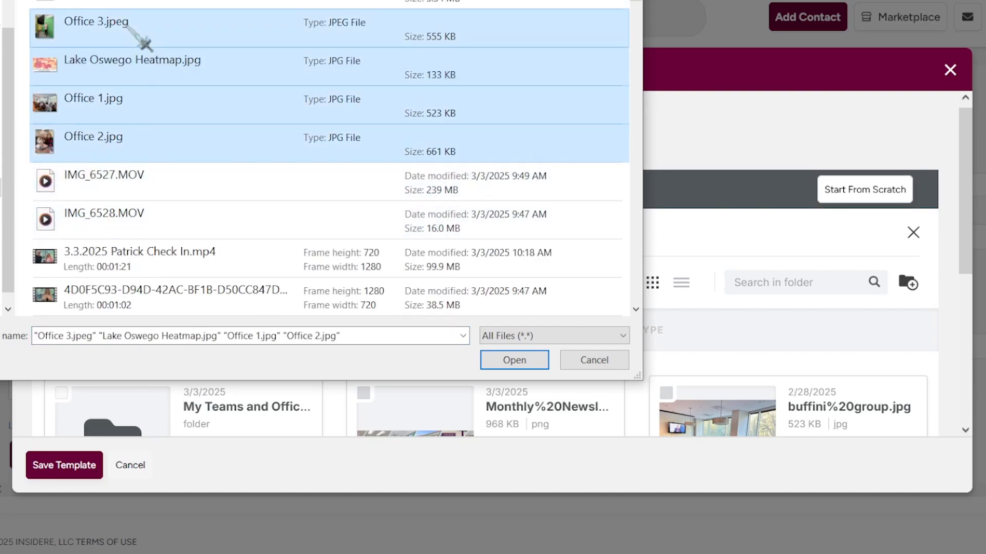
pyautogui.scroll(-1, 253, 208)
pyautogui.scroll(-1, 249, 227)
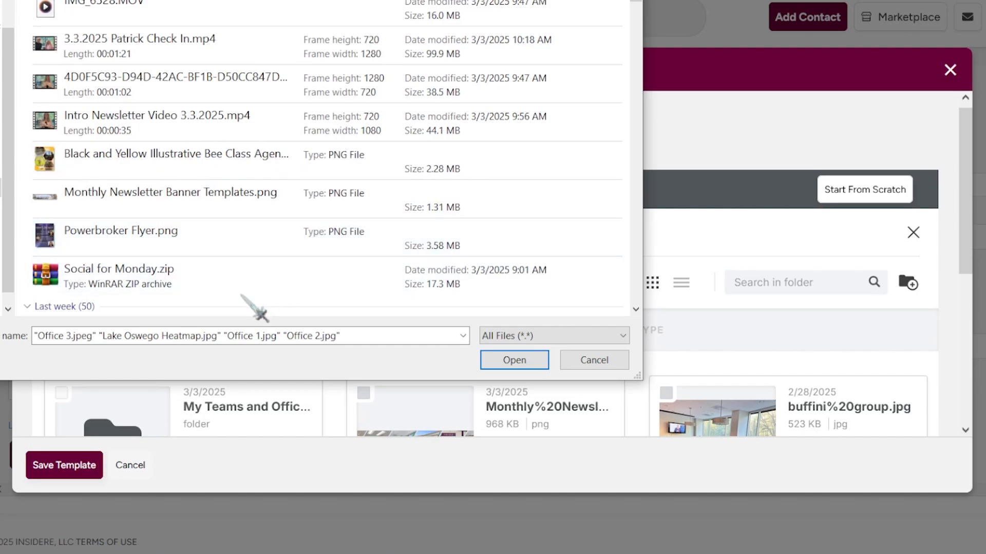
pyautogui.keyDown('ctrl'); pyautogui.click(229, 249); pyautogui.keyUp('ctrl')
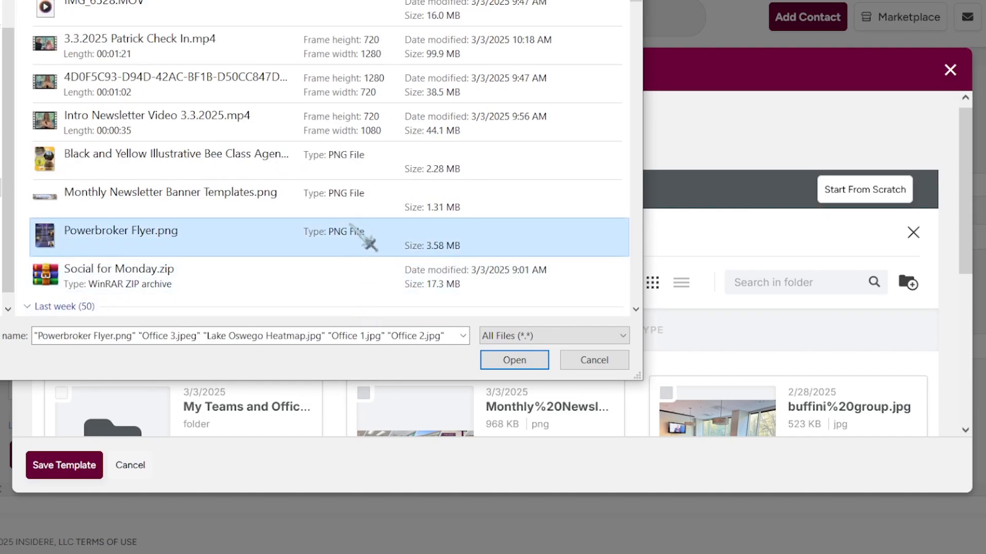
pyautogui.click(534, 366)
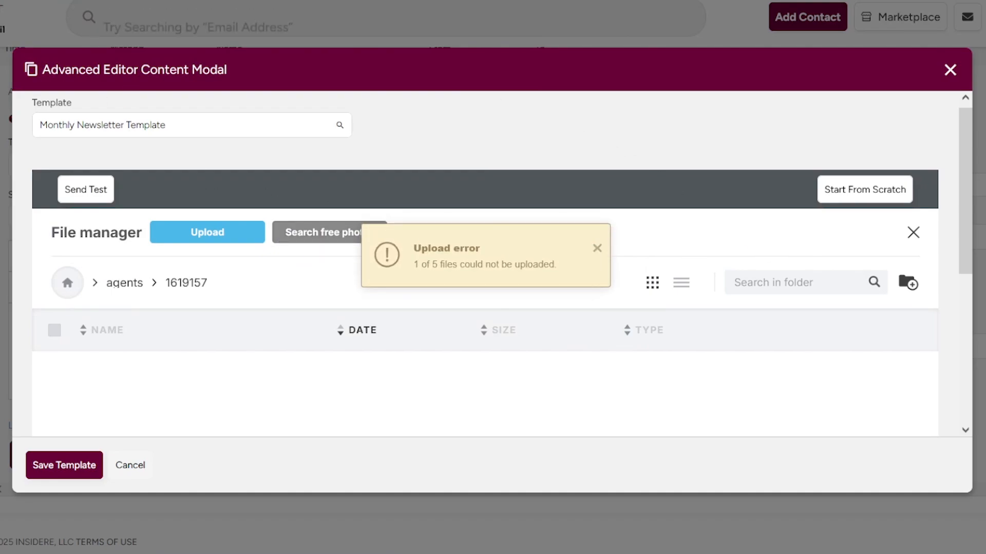
# Insert power%20broker.png into the empty image block and save the template.
pyautogui.scroll(-5, 732, 260)
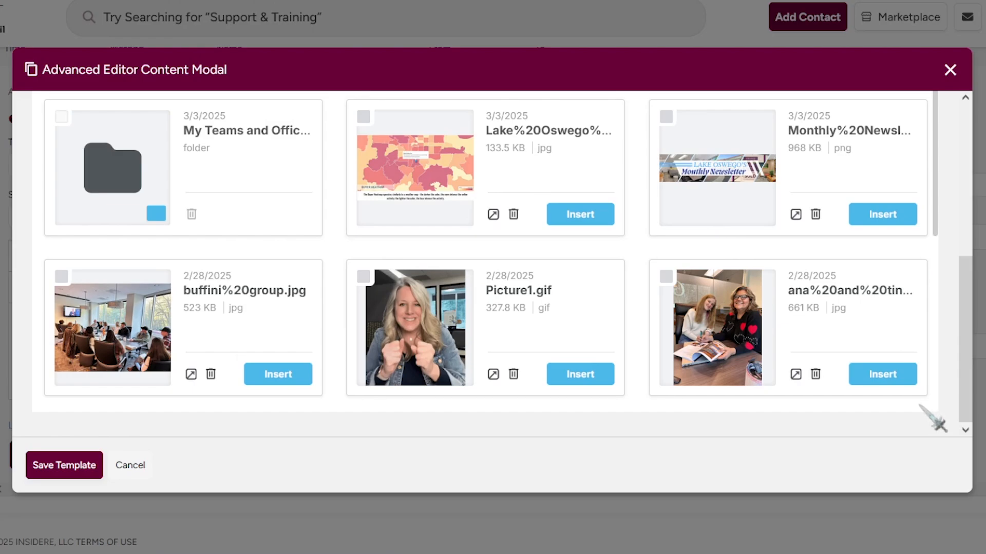
pyautogui.scroll(5, 766, 359)
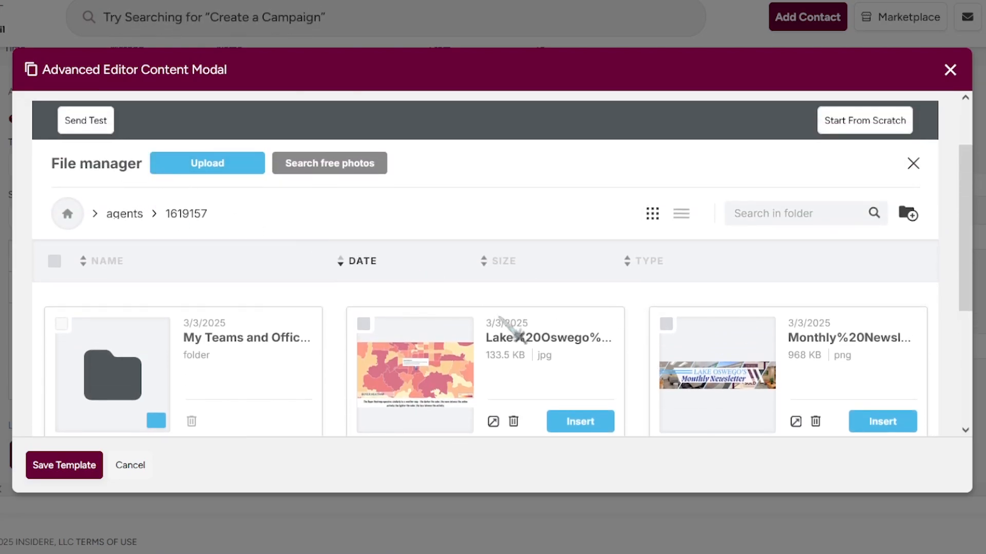
pyautogui.scroll(-3, 737, 378)
pyautogui.scroll(1, 600, 370)
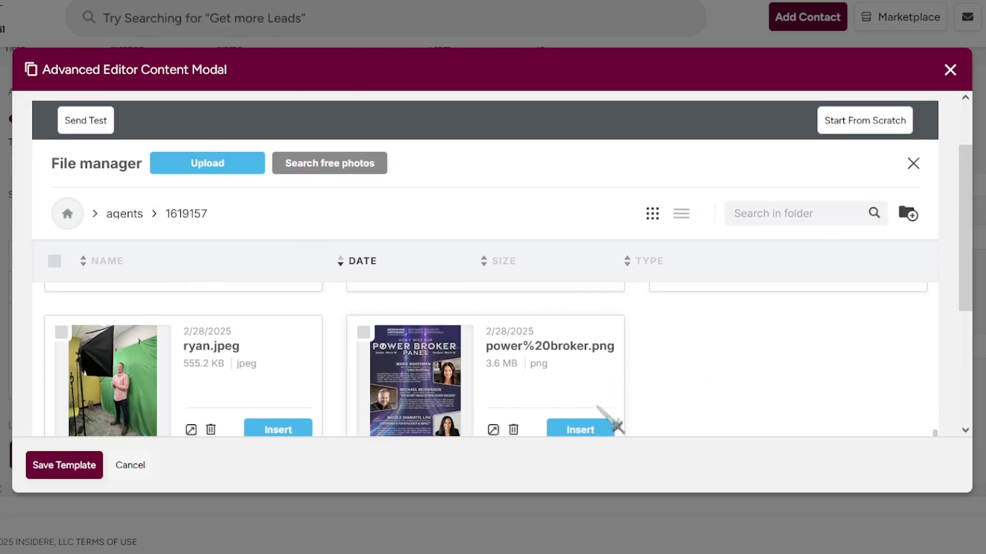
pyautogui.scroll(-1, 614, 424)
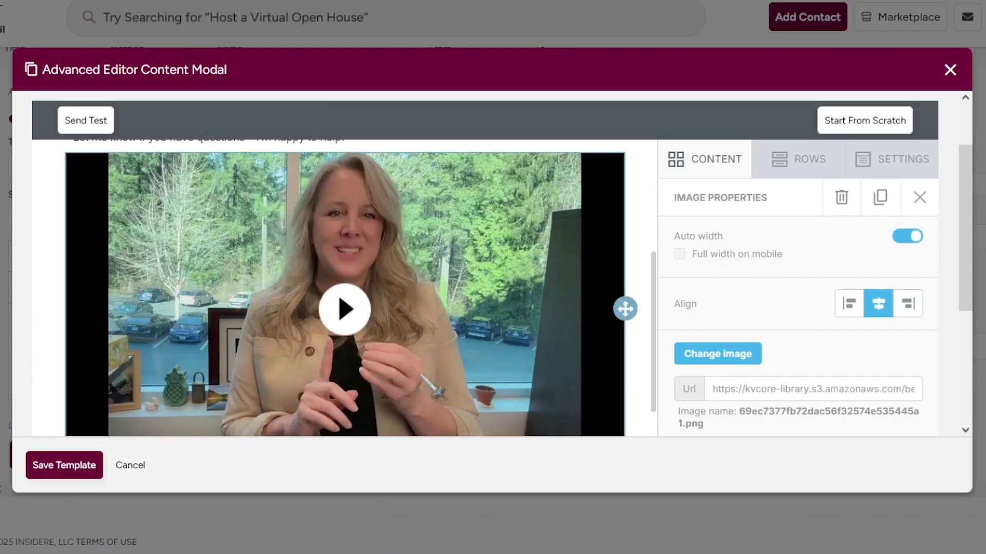
pyautogui.scroll(-2, 443, 355)
pyautogui.scroll(-8, 442, 354)
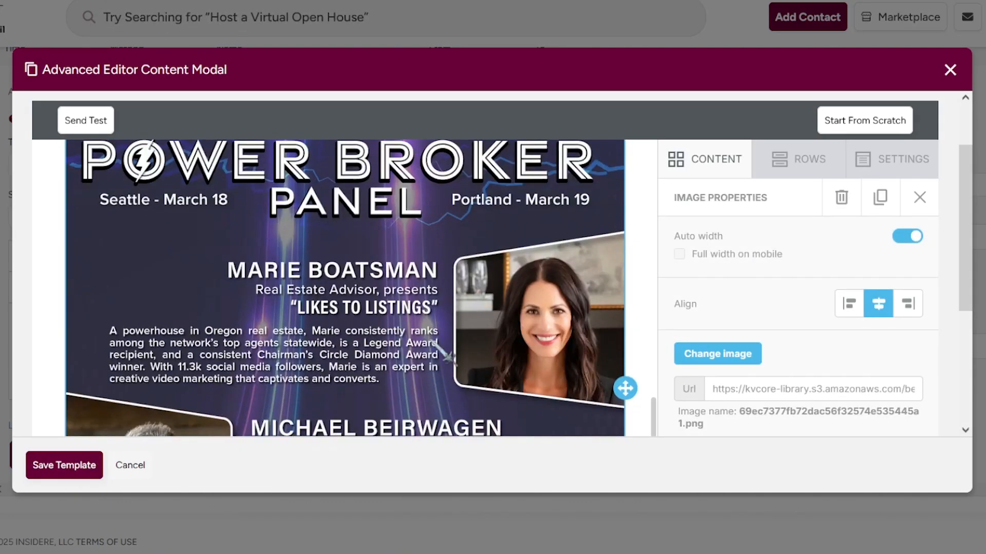
pyautogui.click(38, 473)
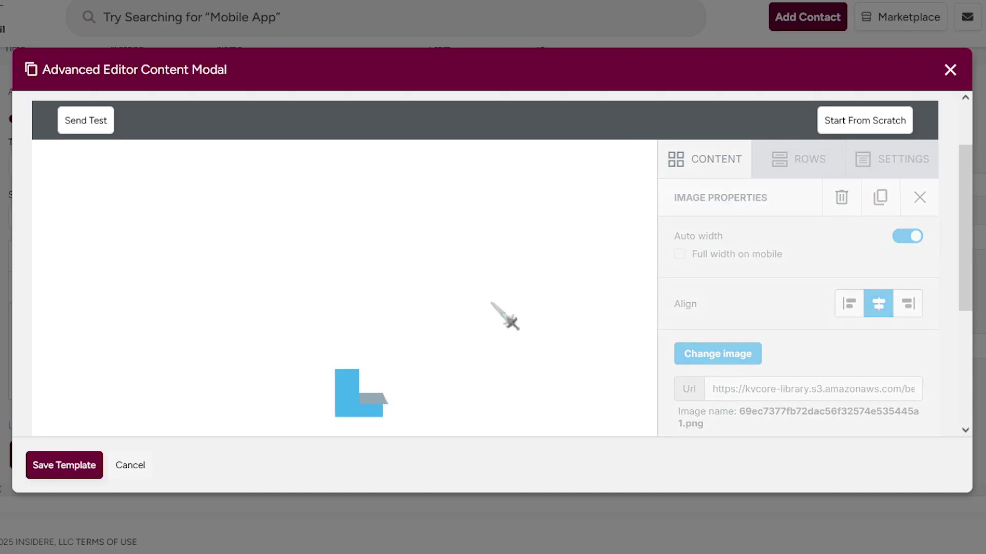
# Reopen the Monthly Newsletter Template in the advanced editor.
pyautogui.scroll(-2, 492, 304)
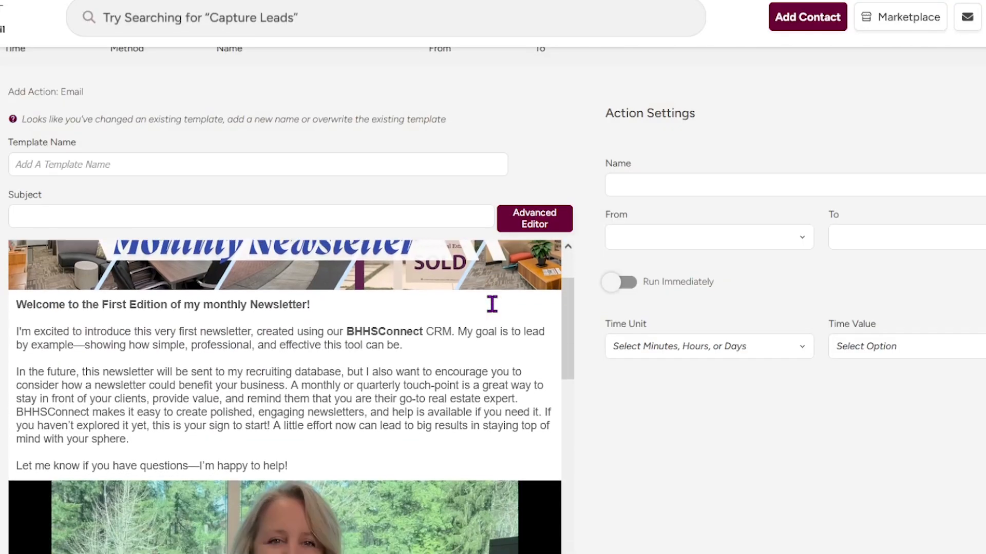
pyautogui.click(565, 215)
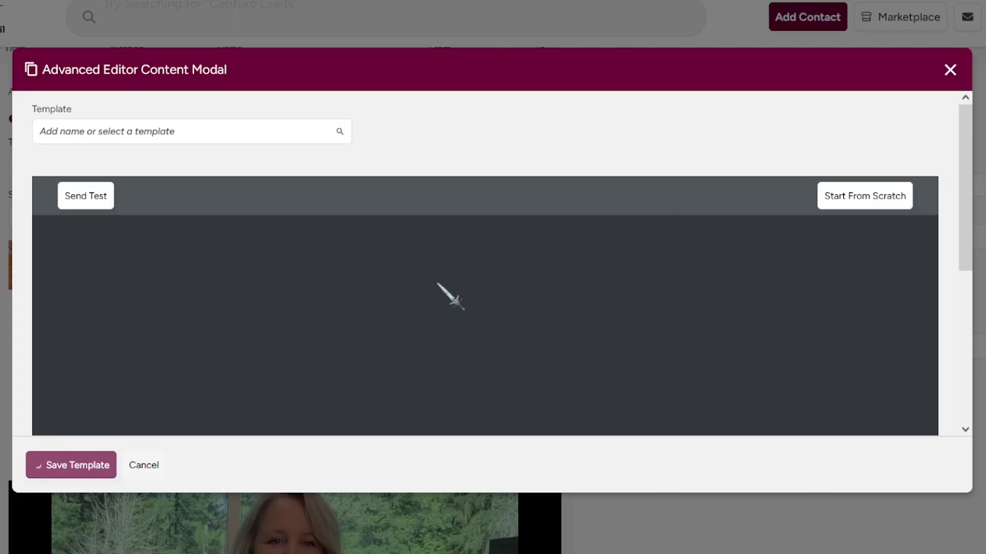
pyautogui.click(262, 135)
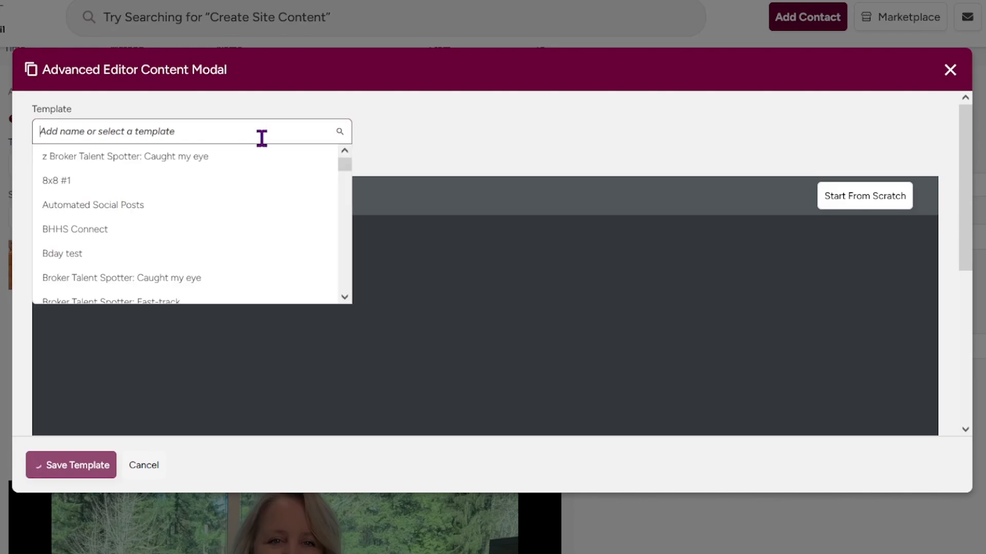
pyautogui.write('month')
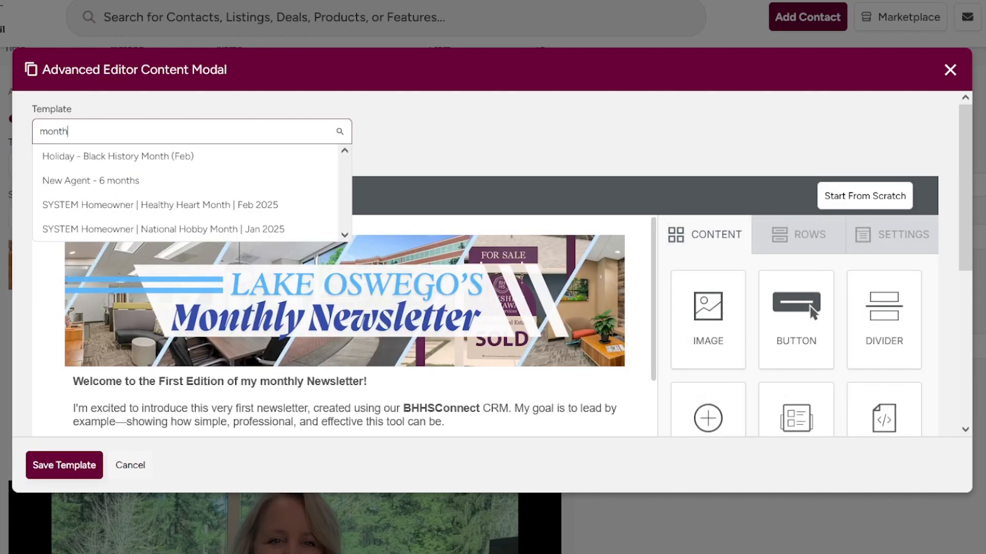
pyautogui.click(440, 150)
# Place a Divider between the intro video and the Power Broker flyer.
pyautogui.scroll(-10, 532, 326)
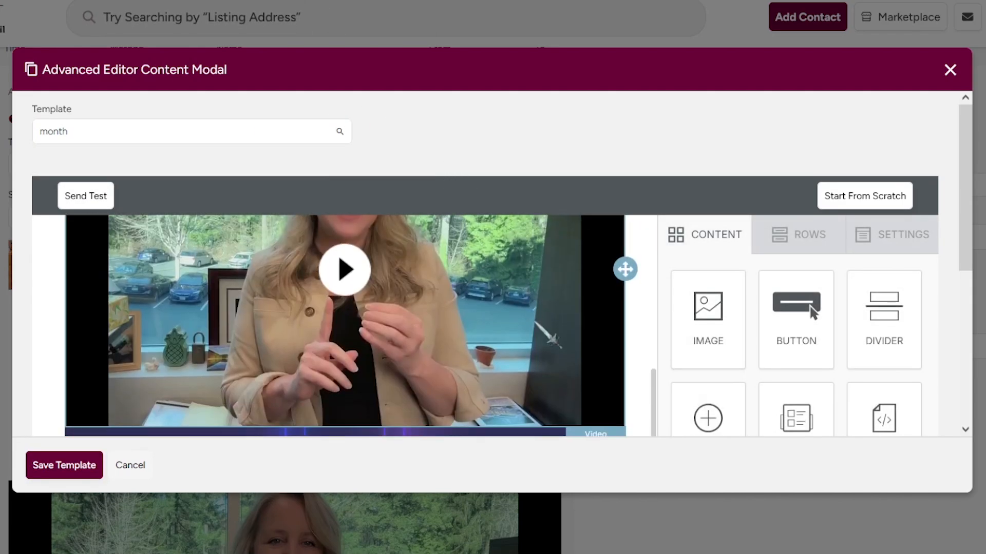
pyautogui.scroll(-2, 543, 319)
pyautogui.scroll(5, 565, 324)
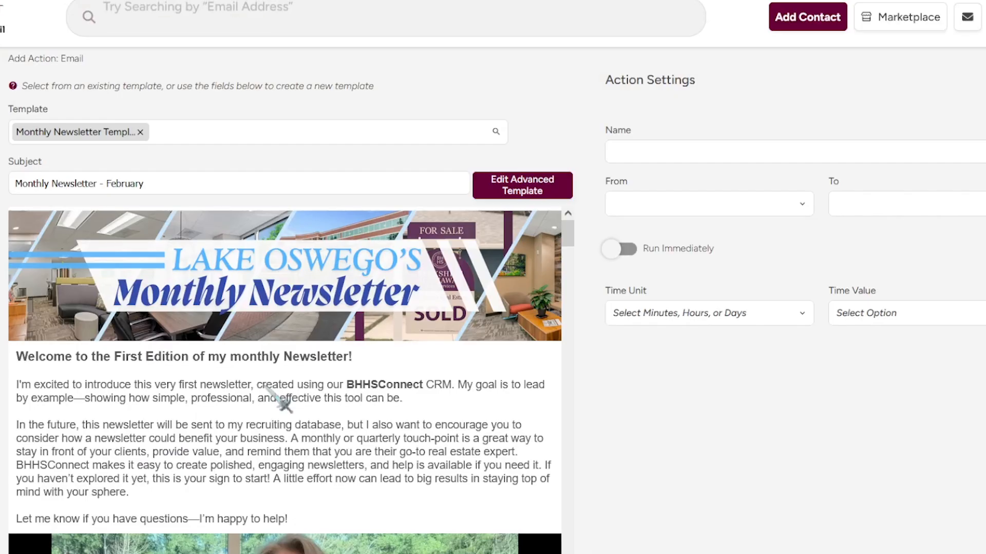
pyautogui.scroll(-8, 275, 390)
pyautogui.scroll(-3, 652, 405)
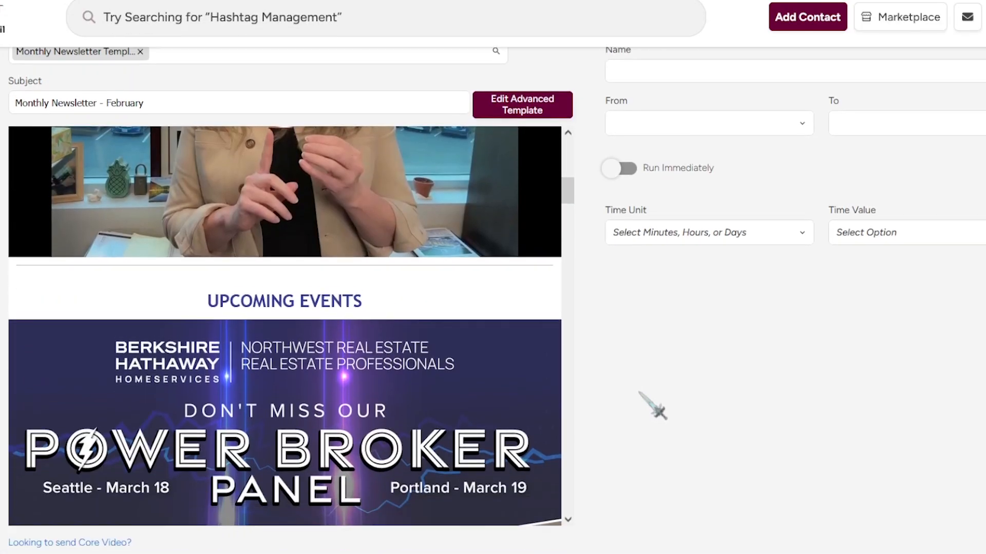
pyautogui.scroll(-3, 652, 406)
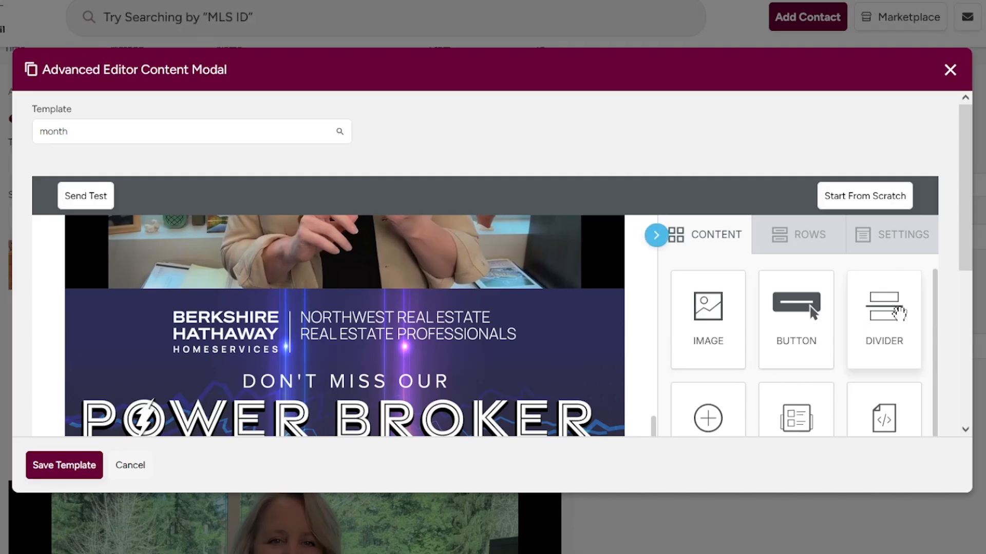
pyautogui.moveTo(899, 313); pyautogui.dragTo(482, 293)
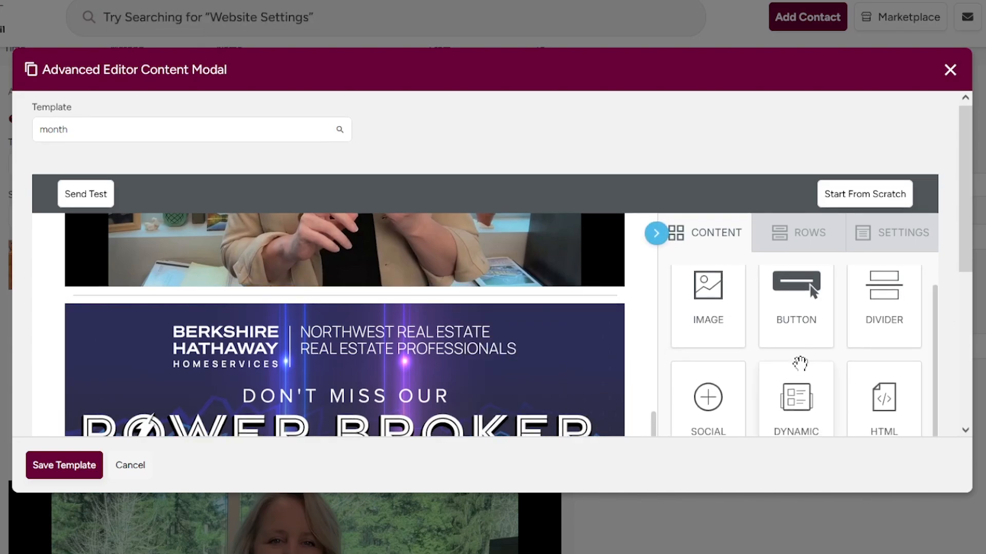
# Add a text block above the Power Broker Panel banner reading 'Events Coming Up:'.
pyautogui.scroll(-4, 798, 303)
pyautogui.scroll(1, 842, 373)
pyautogui.scroll(1, 589, 326)
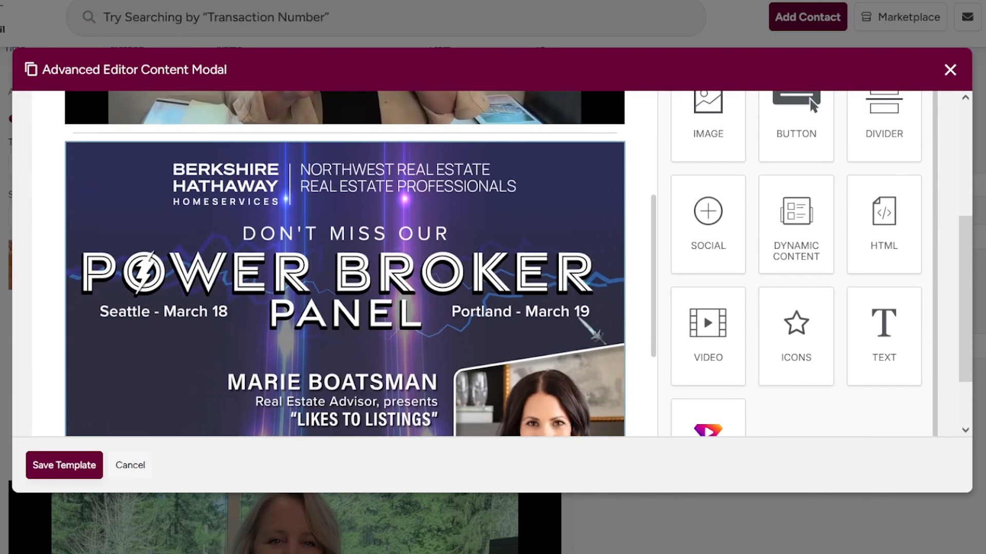
pyautogui.moveTo(863, 328); pyautogui.dragTo(466, 181)
pyautogui.click(300, 186)
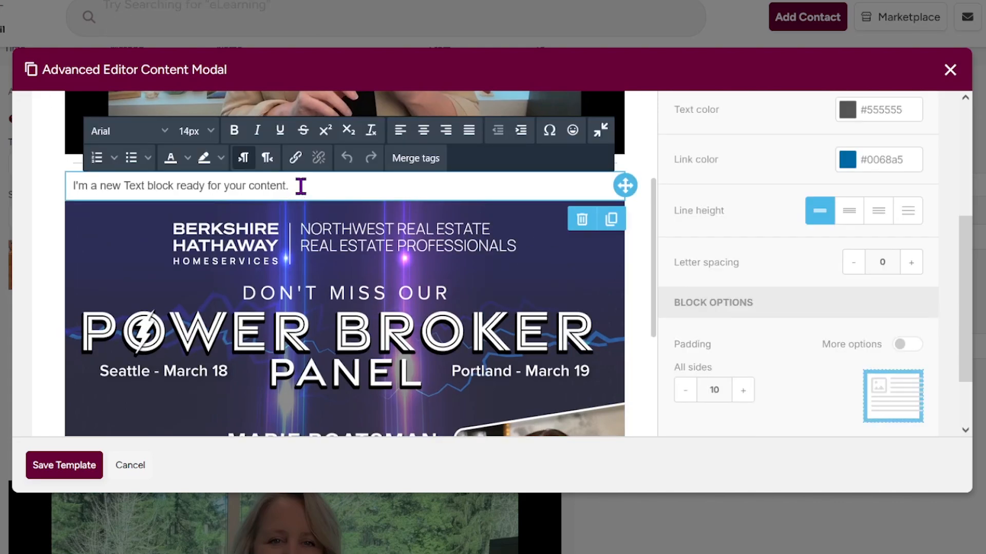
pyautogui.hotkey('ctrl', 'a')
pyautogui.write('E')
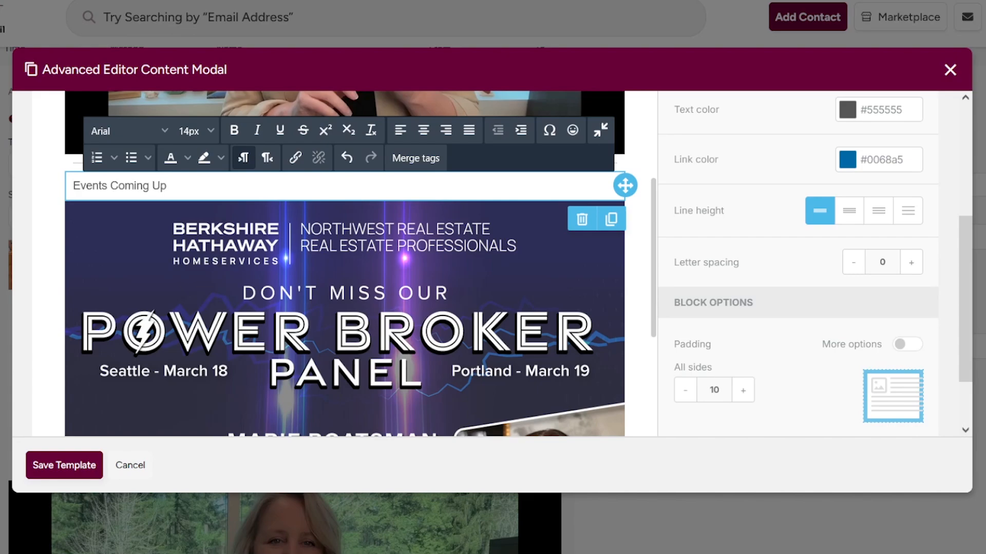
pyautogui.write('vents Coming Up:')
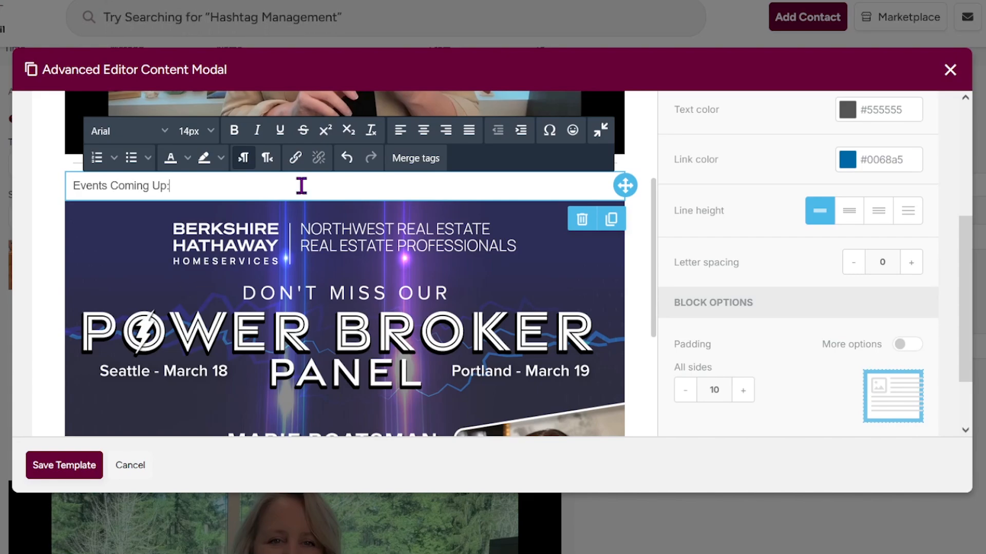
# Make the heading bold and set its font to Montserrat.
pyautogui.hotkey('ctrl', 'a')
pyautogui.click(235, 133)
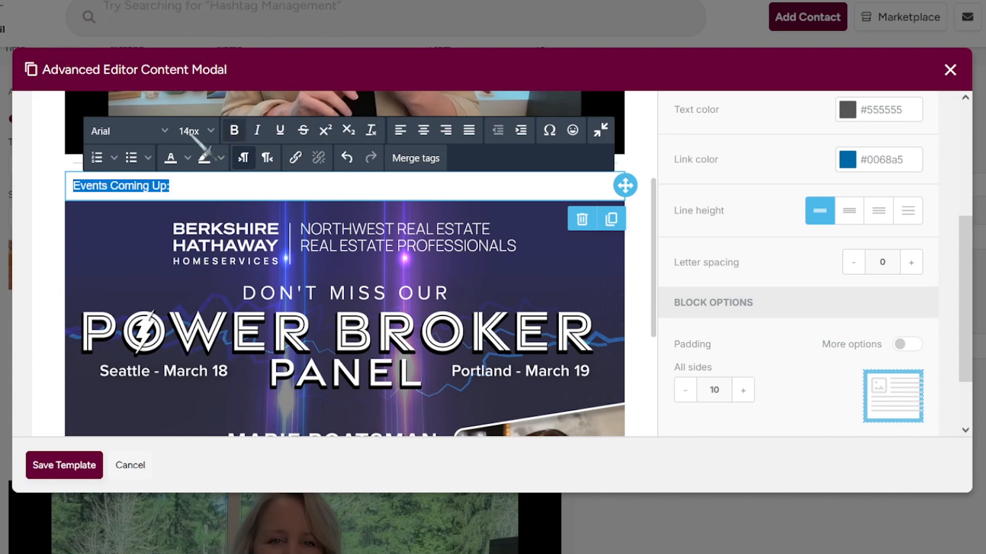
pyautogui.click(164, 134)
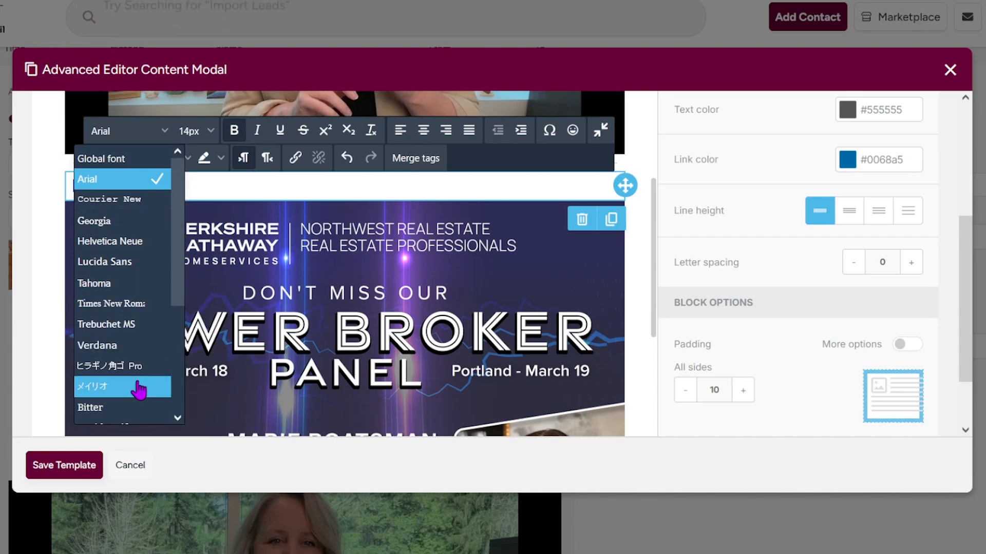
pyautogui.scroll(-3, 137, 405)
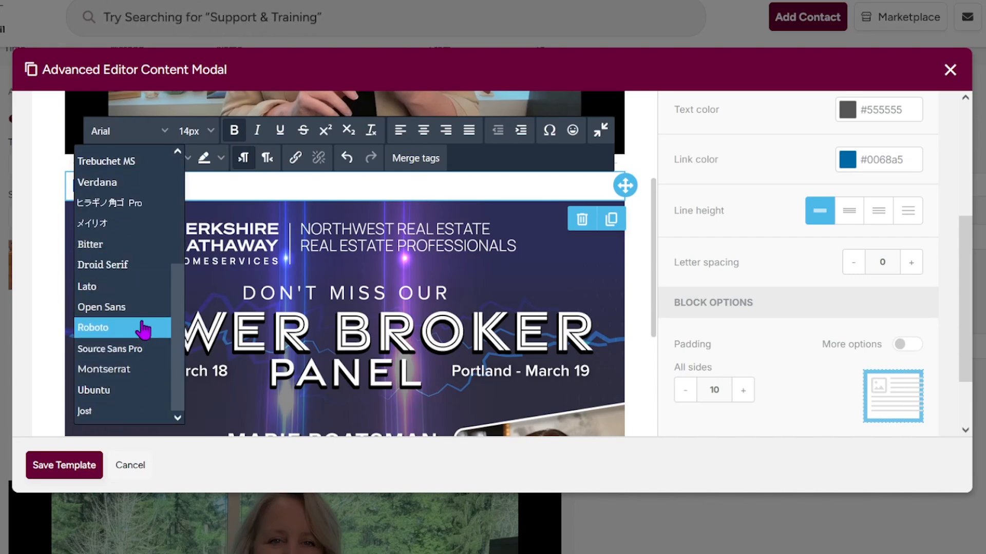
pyautogui.click(137, 370)
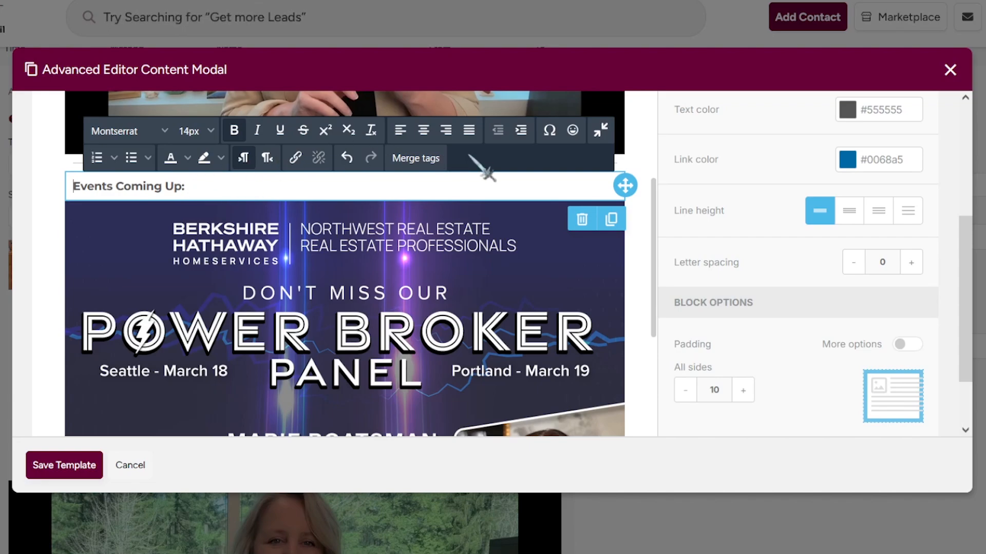
# Set the heading size to 18px and centre it in its block.
pyautogui.hotkey('ctrl', 'a')
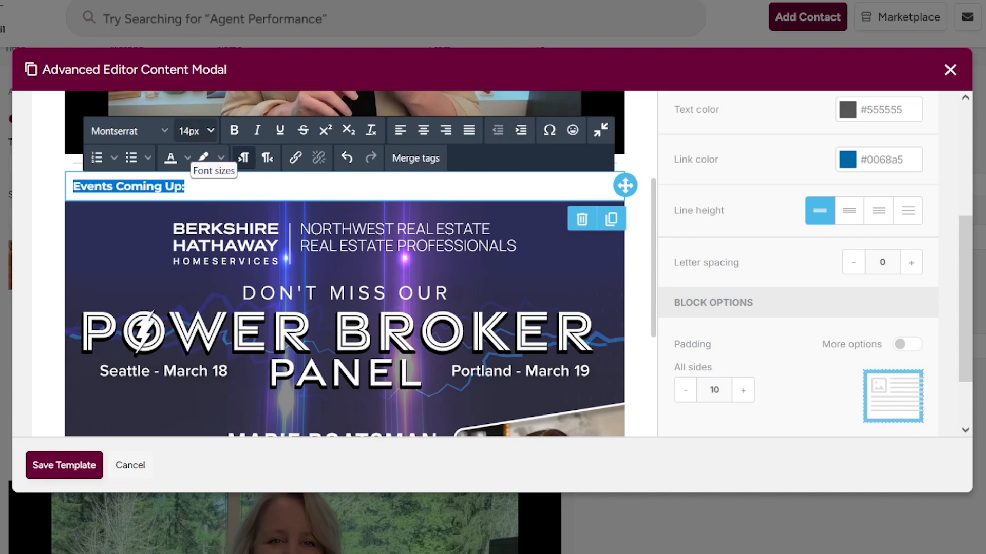
pyautogui.click(209, 132)
pyautogui.click(177, 346)
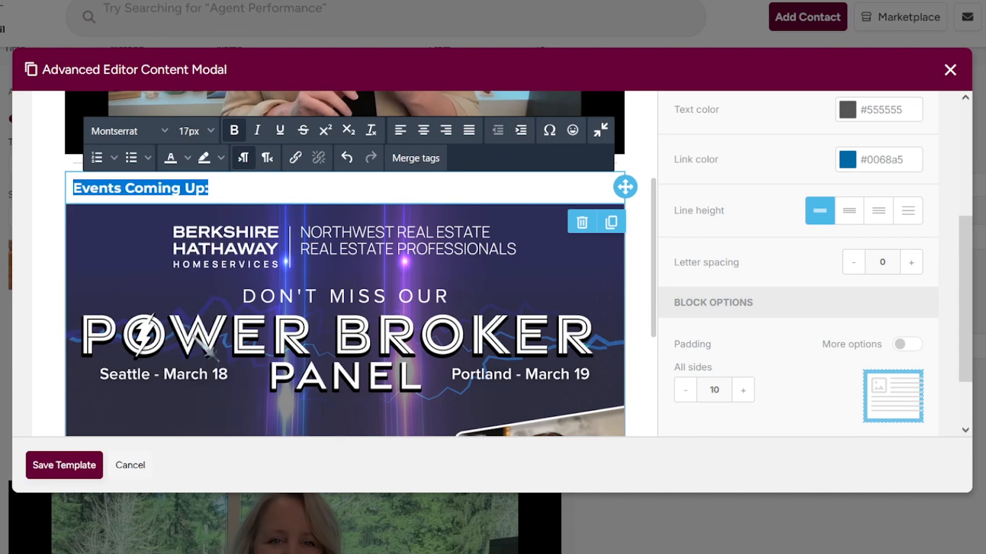
pyautogui.click(215, 131)
pyautogui.click(203, 188)
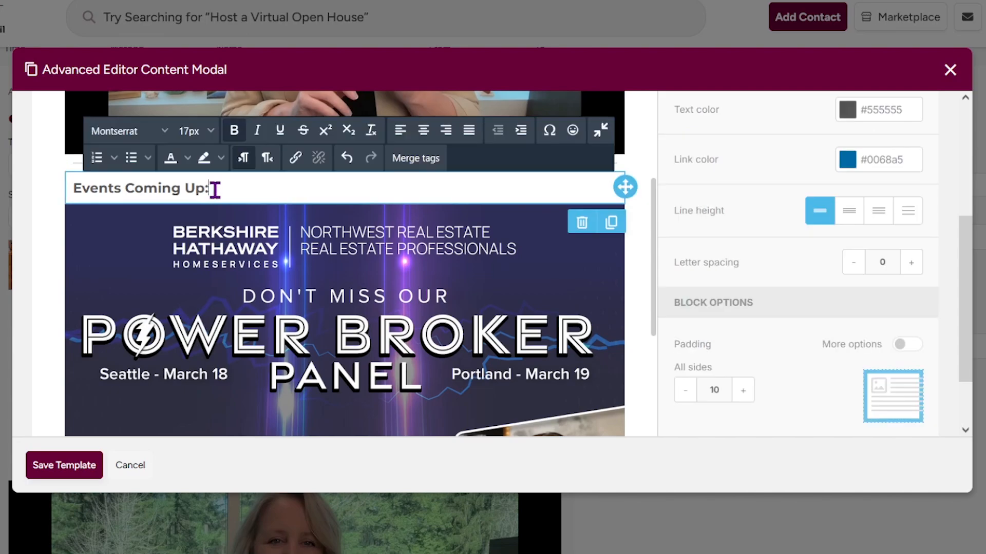
pyautogui.hotkey('ctrl', 'a')
pyautogui.click(209, 132)
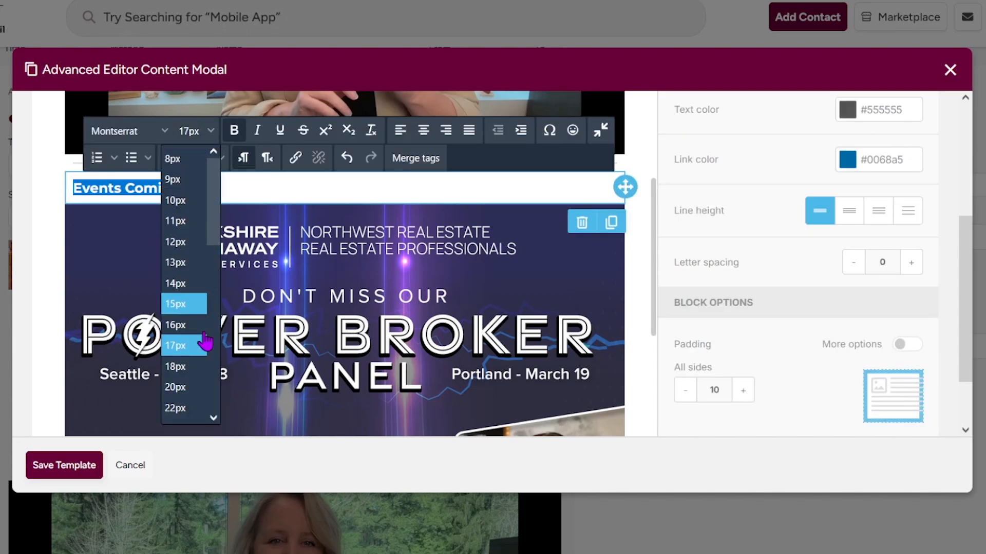
pyautogui.click(189, 369)
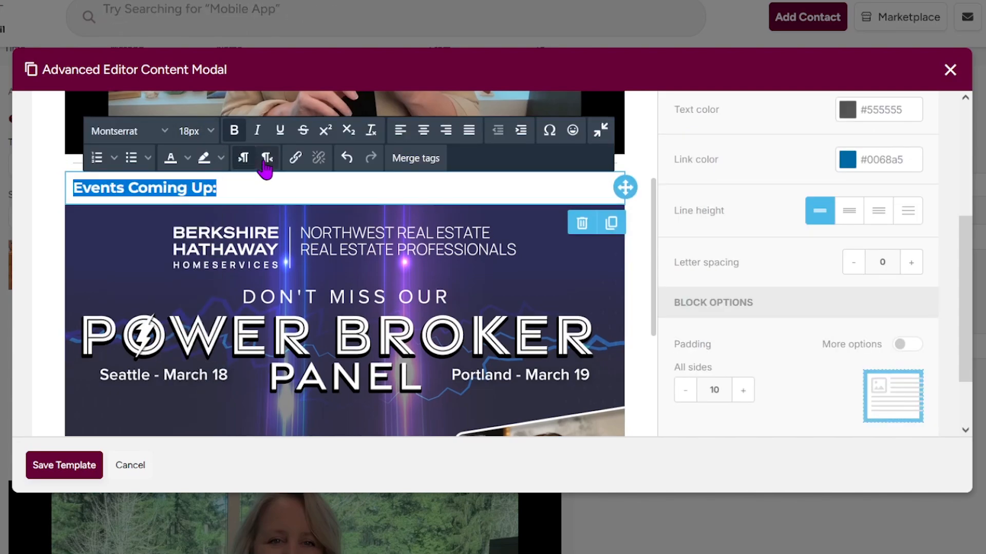
pyautogui.click(422, 133)
pyautogui.click(426, 186)
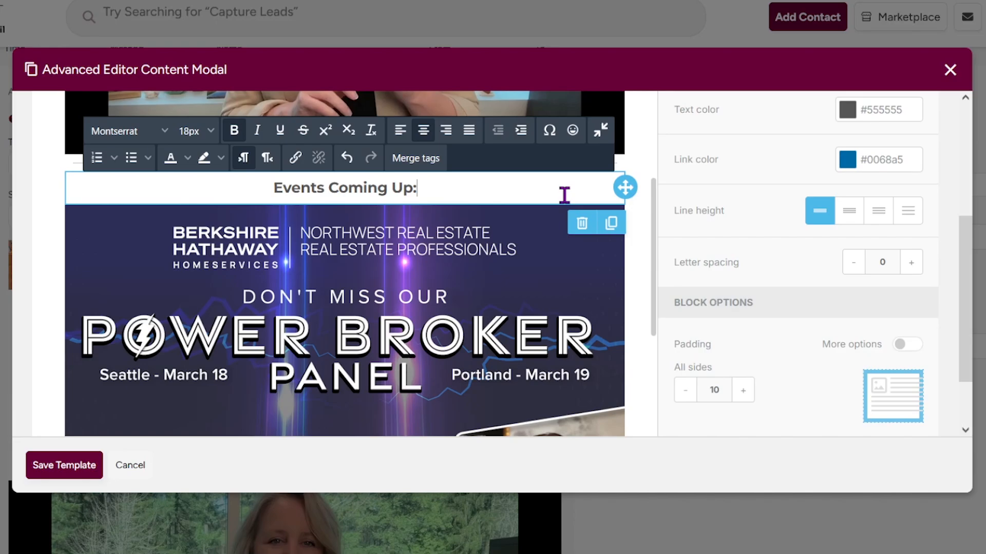
pyautogui.click(653, 175)
pyautogui.scroll(-10, 648, 246)
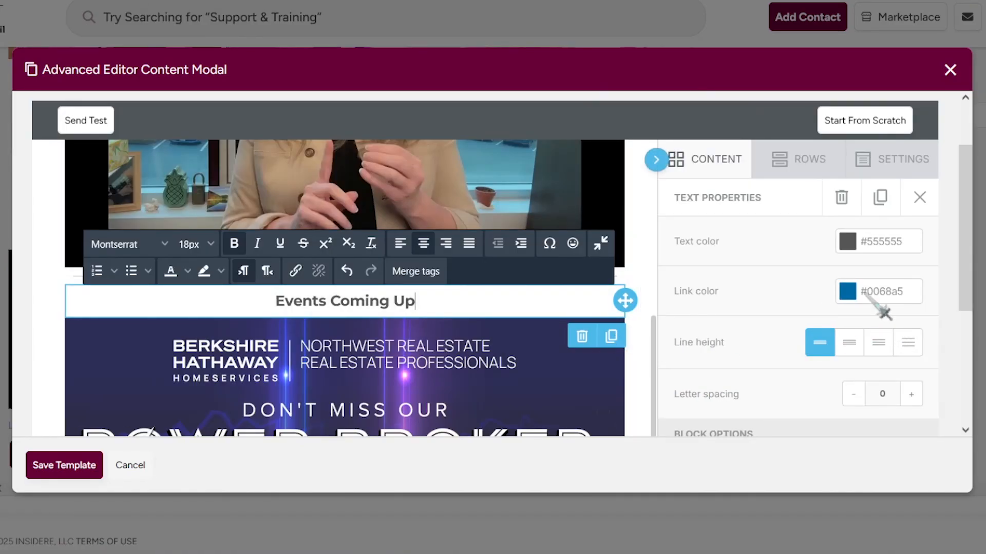
pyautogui.scroll(-5, 884, 312)
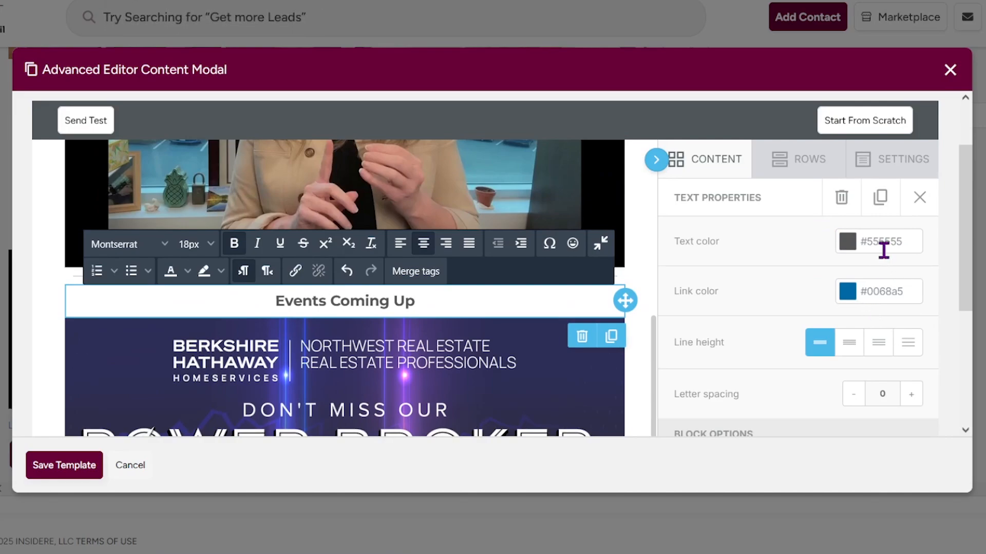
# Tint the email background light pink and make the content area background white.
pyautogui.click(899, 171)
pyautogui.scroll(-3, 882, 286)
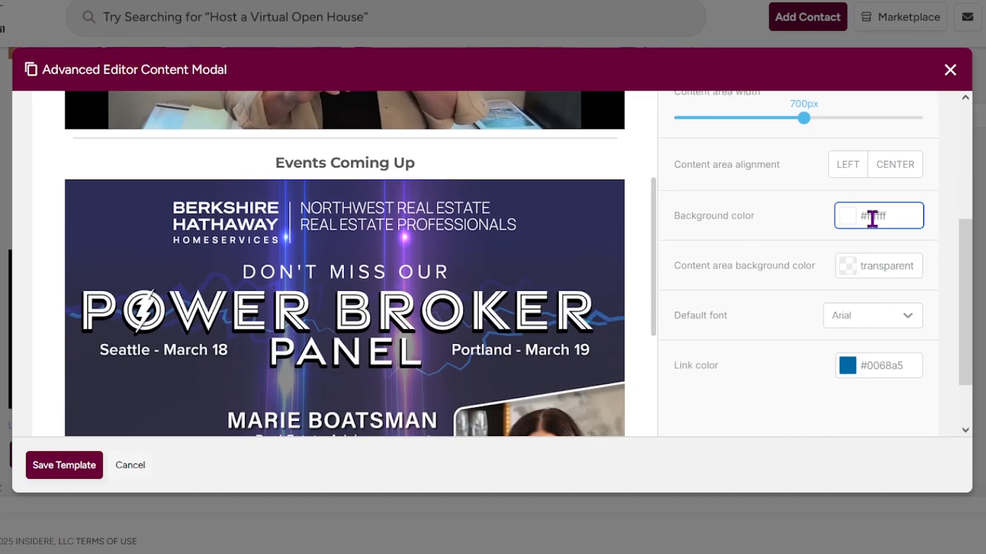
pyautogui.click(856, 218)
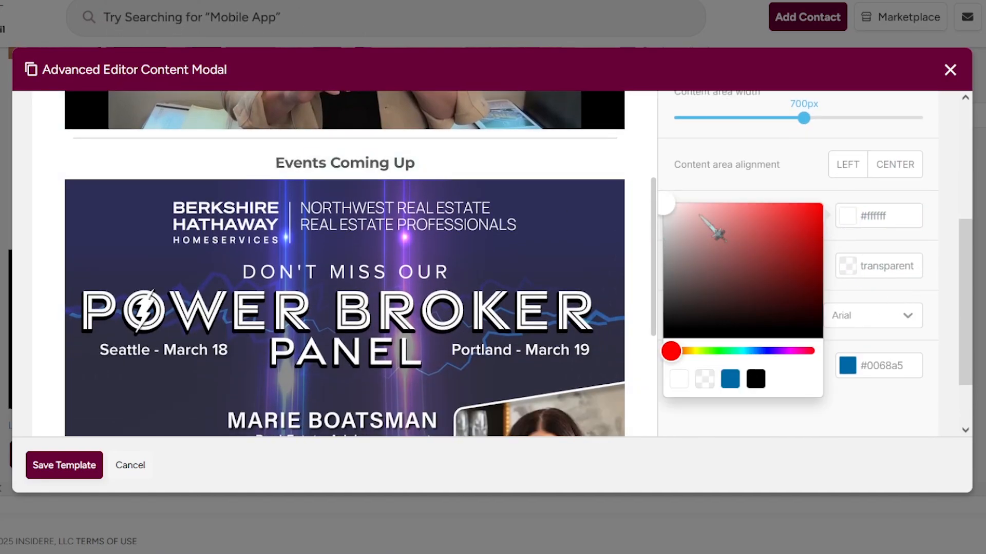
pyautogui.moveTo(810, 352); pyautogui.dragTo(792, 352)
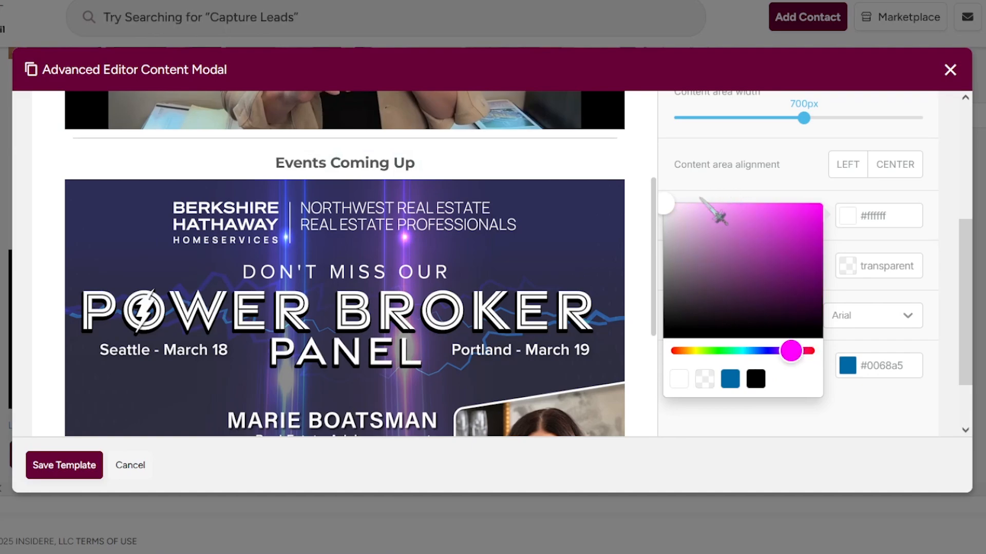
pyautogui.click(695, 217)
pyautogui.moveTo(699, 218); pyautogui.dragTo(689, 211)
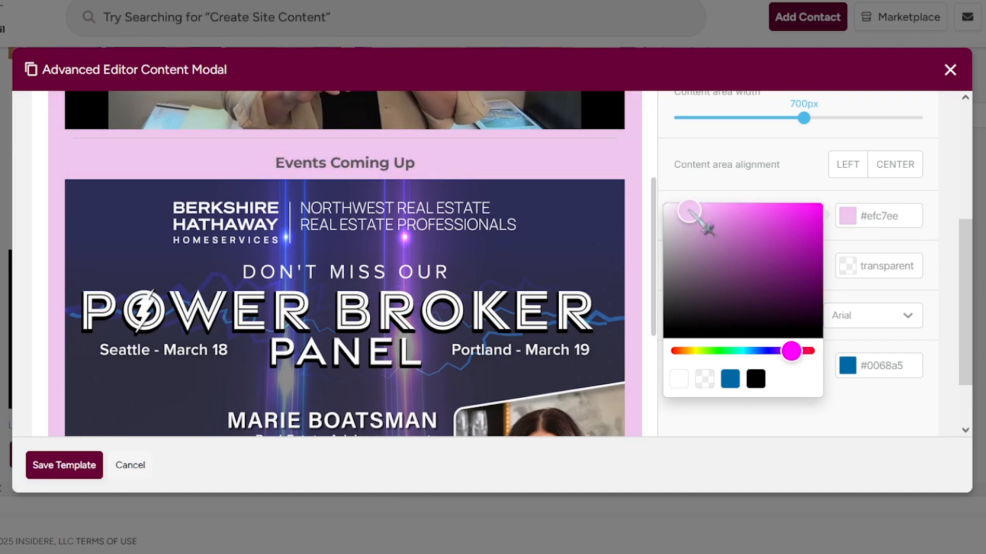
pyautogui.click(962, 194)
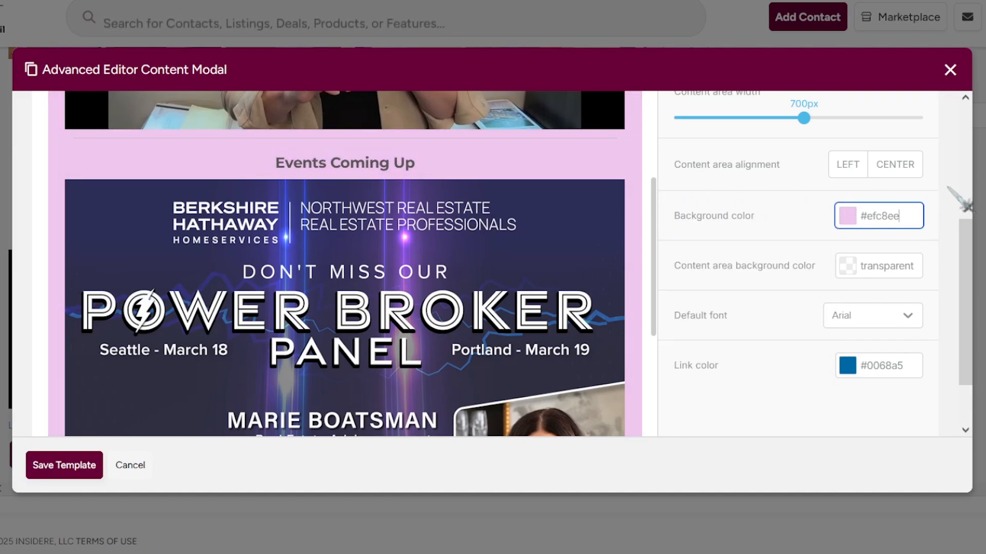
pyautogui.click(848, 271)
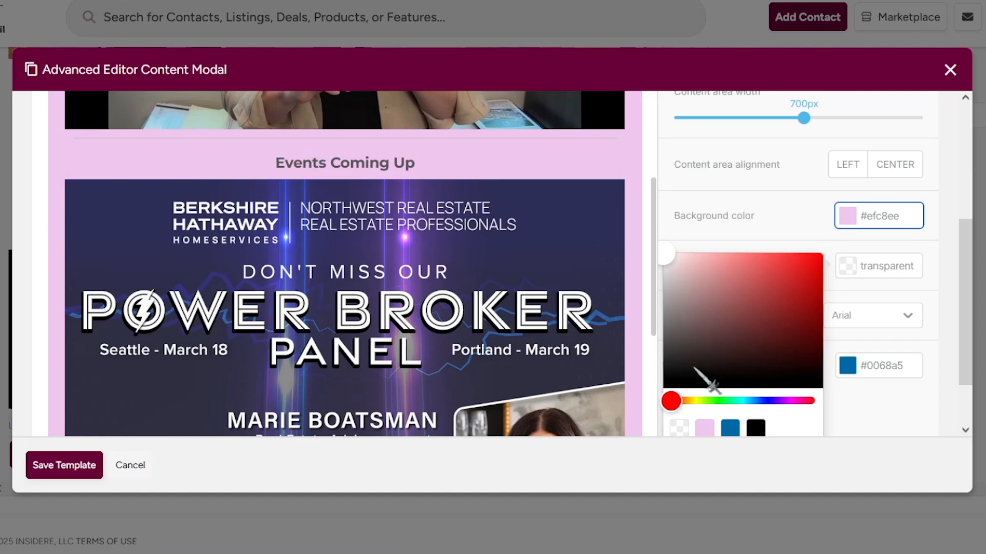
pyautogui.moveTo(681, 277); pyautogui.dragTo(650, 240)
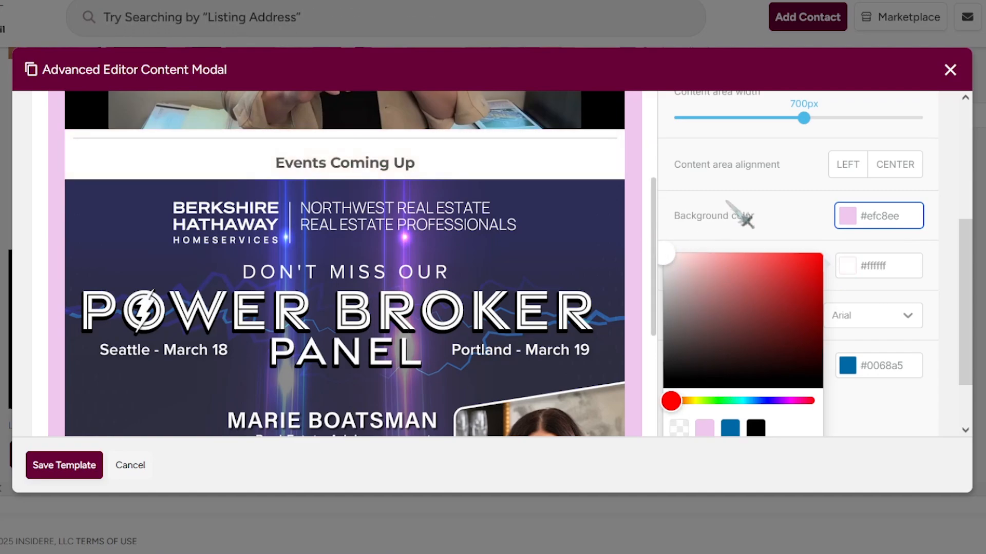
pyautogui.click(858, 215)
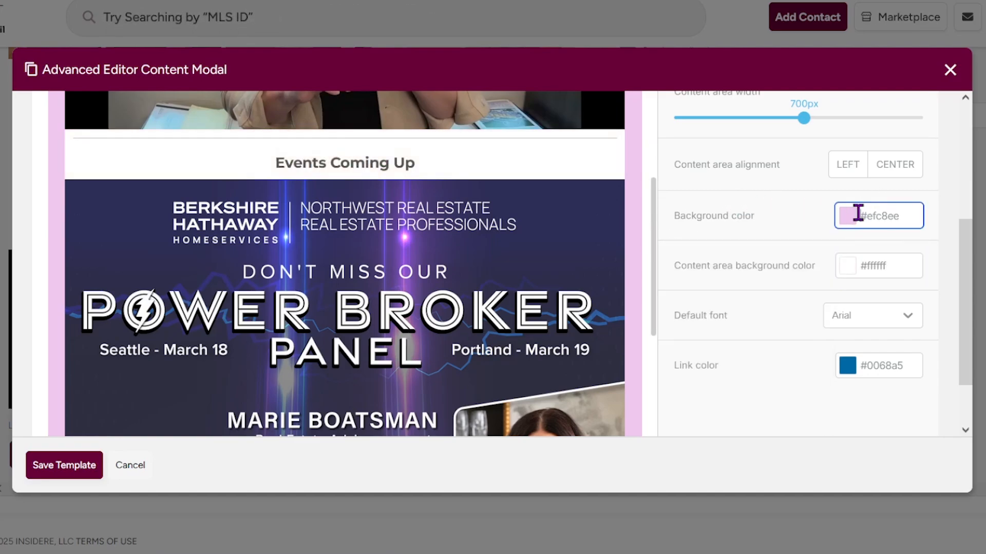
# Change the email background colour to lavender blue, about #8087c3.
pyautogui.click(856, 220)
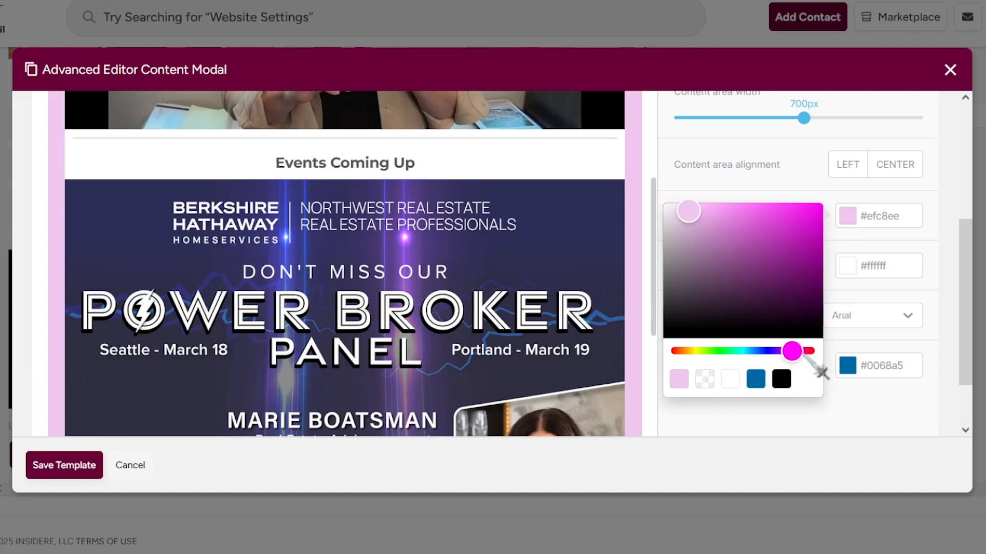
pyautogui.moveTo(704, 212); pyautogui.dragTo(717, 232)
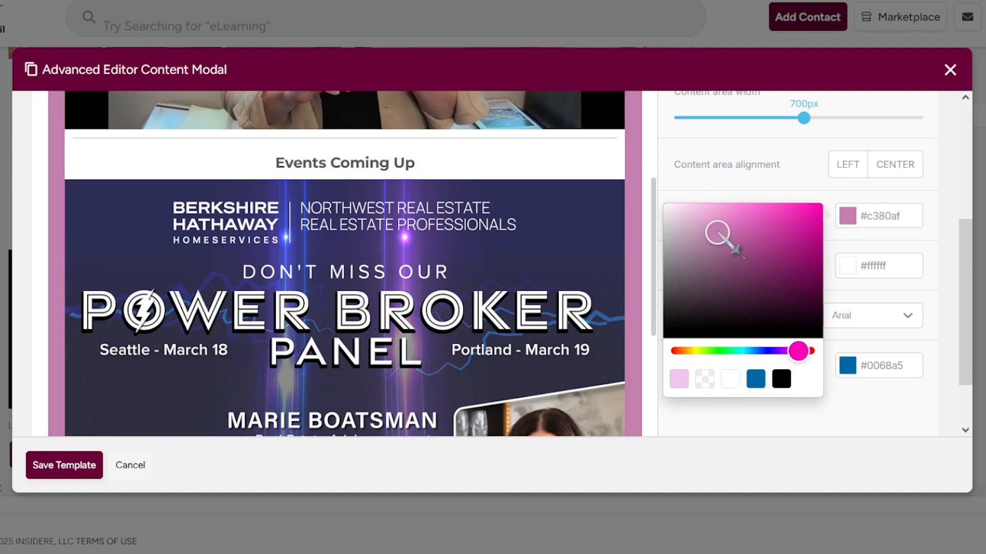
pyautogui.click(765, 352)
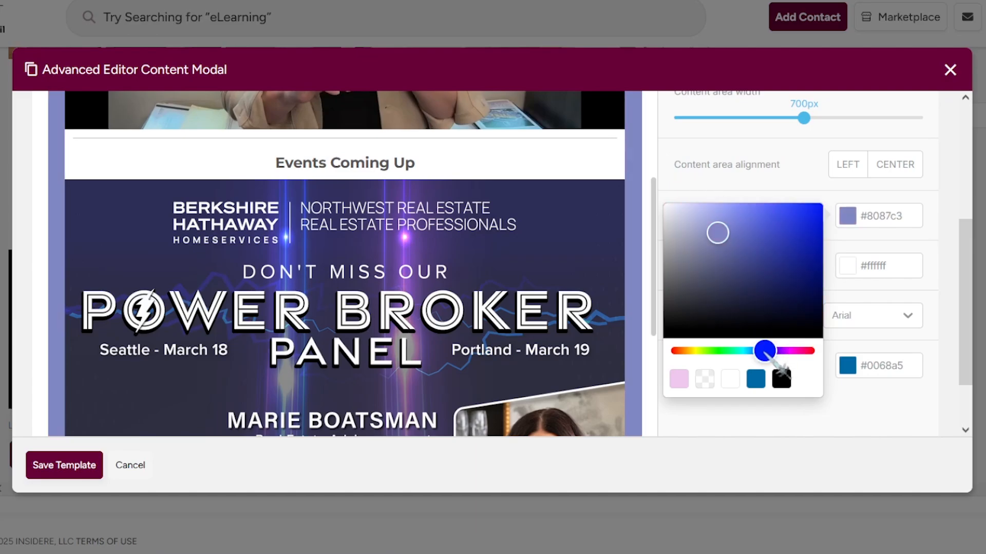
pyautogui.click(656, 165)
pyautogui.scroll(4, 654, 165)
pyautogui.scroll(4, 626, 248)
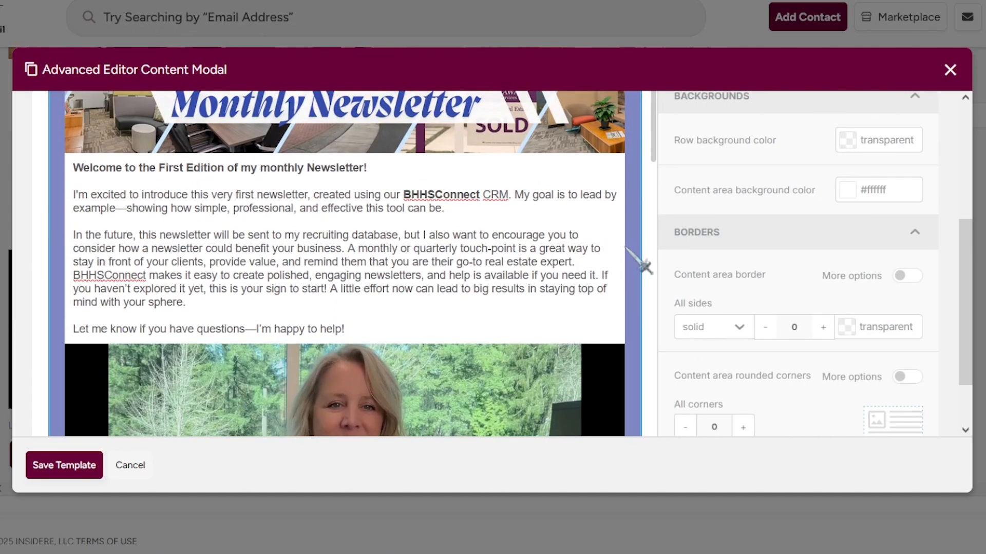
pyautogui.scroll(-15, 627, 248)
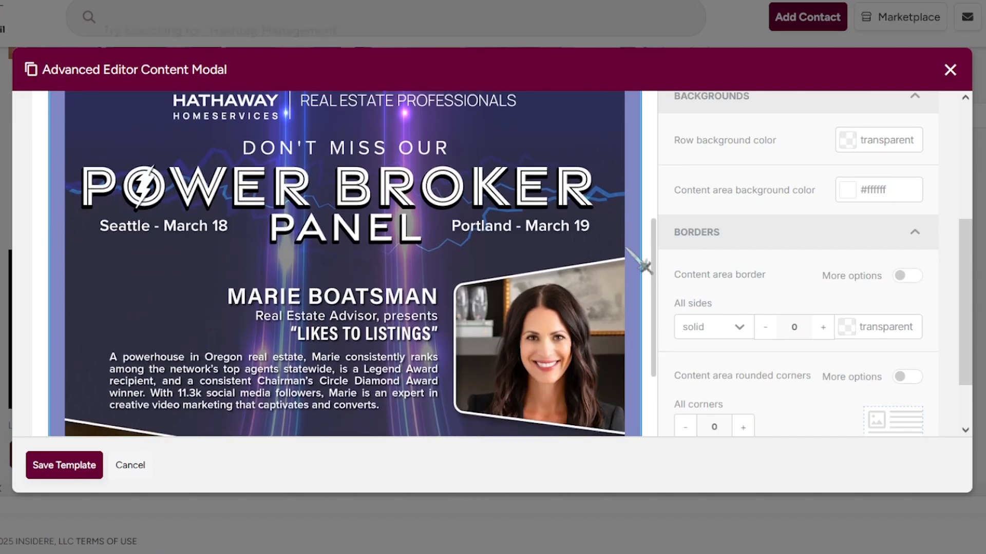
pyautogui.scroll(-5, 626, 248)
pyautogui.scroll(8, 627, 248)
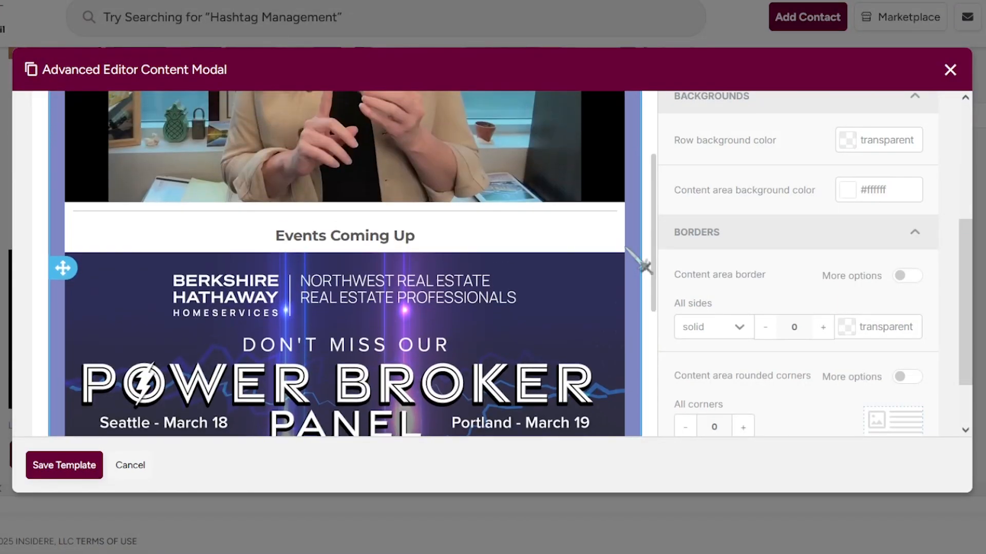
pyautogui.click(568, 234)
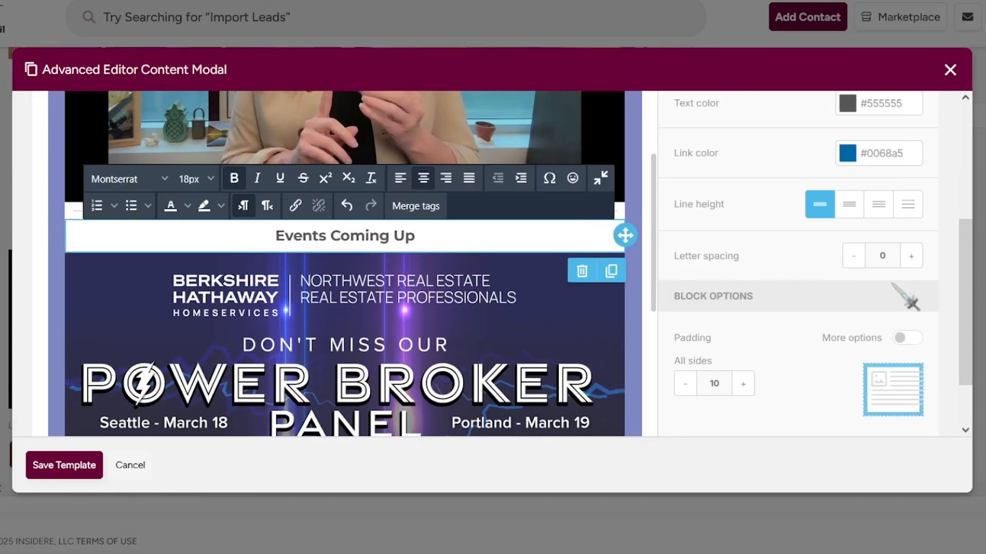
pyautogui.scroll(1, 917, 347)
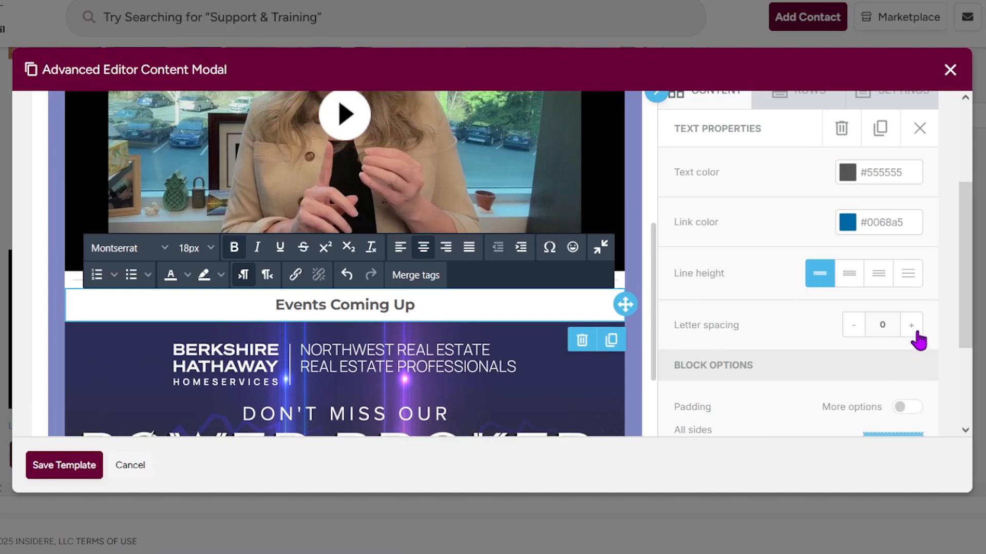
pyautogui.scroll(-2, 918, 340)
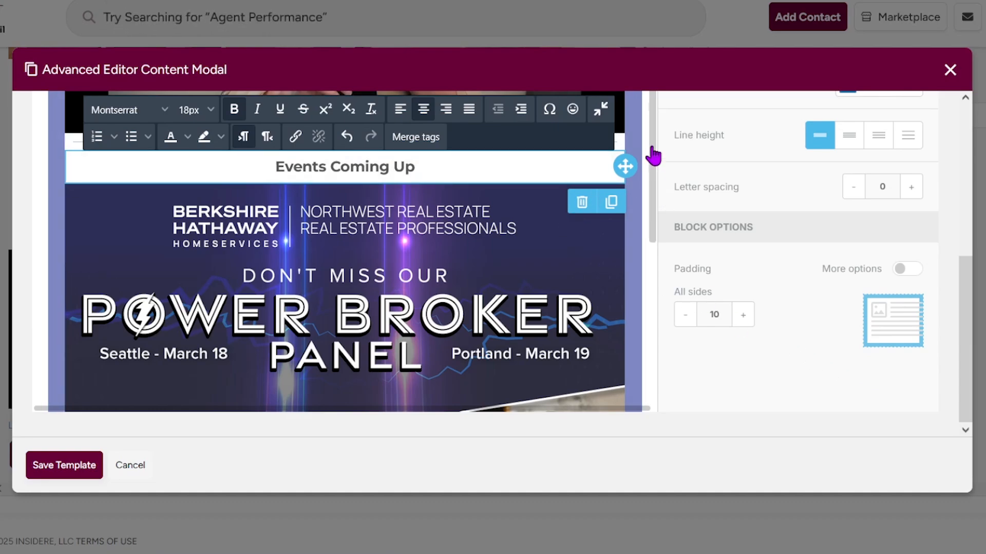
pyautogui.click(724, 183)
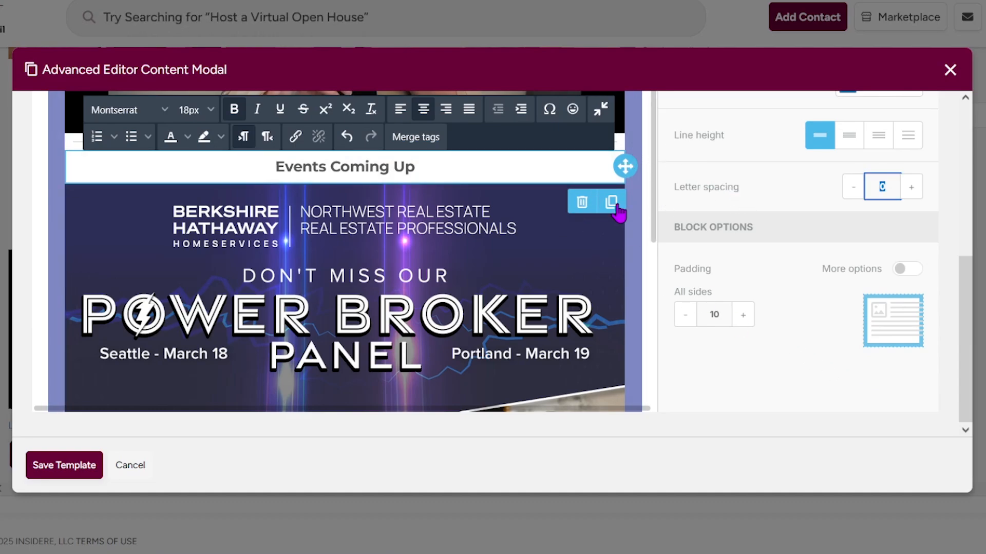
pyautogui.click(616, 226)
pyautogui.scroll(-10, 619, 257)
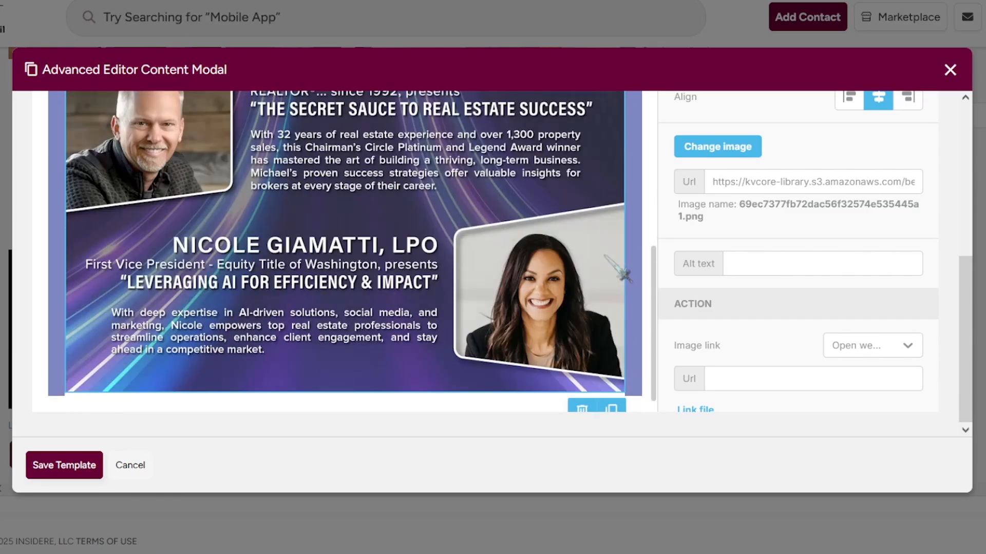
pyautogui.scroll(10, 770, 244)
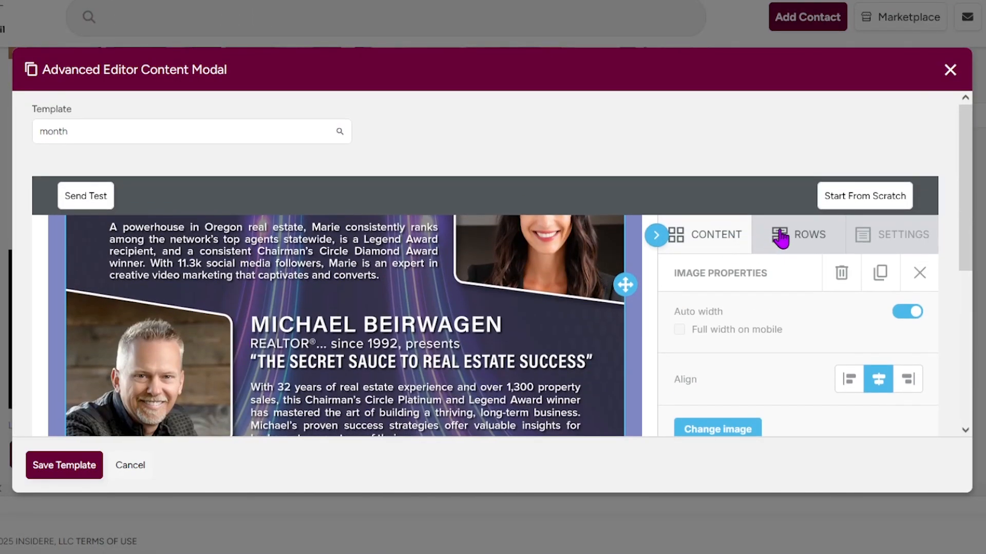
# Add an empty image block and move it below the speaker banner.
pyautogui.click(919, 273)
pyautogui.scroll(-5, 534, 272)
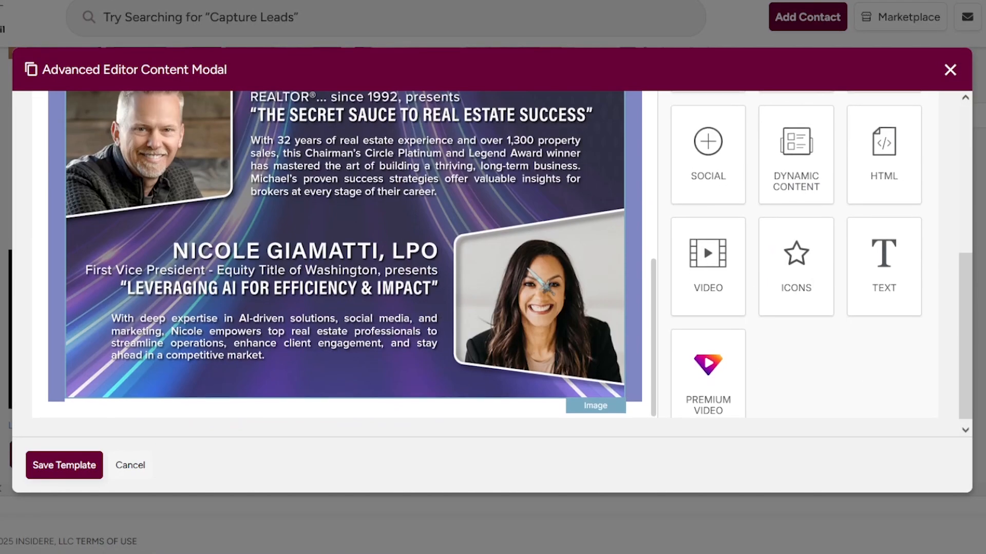
pyautogui.scroll(10, 542, 281)
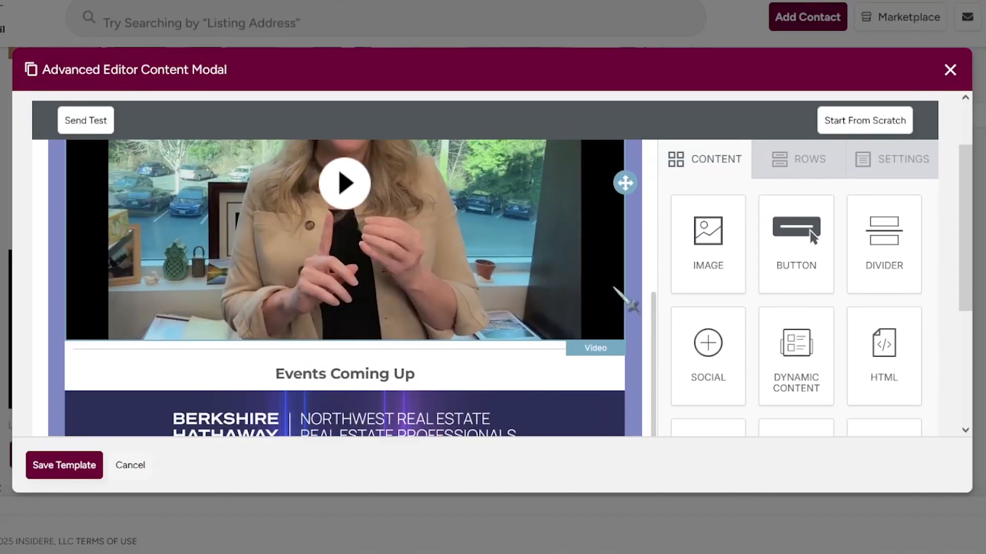
pyautogui.moveTo(708, 236); pyautogui.dragTo(530, 380)
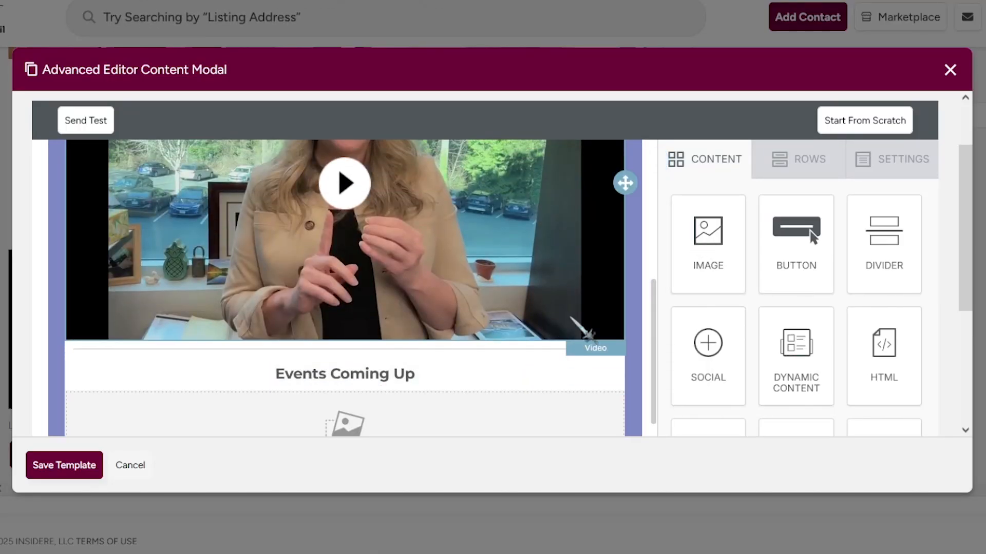
pyautogui.scroll(-10, 571, 318)
pyautogui.scroll(4, 586, 324)
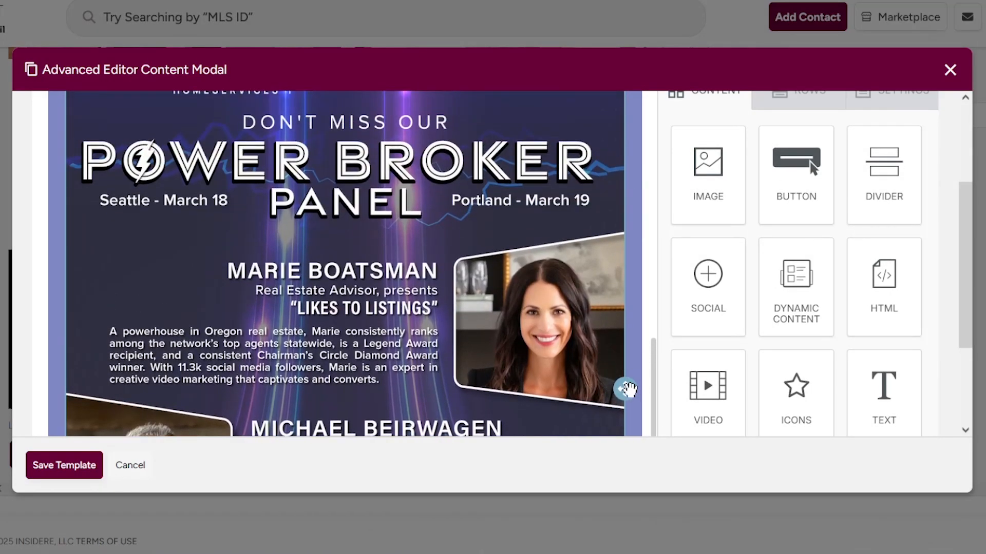
pyautogui.moveTo(627, 389); pyautogui.dragTo(623, 220)
# Place a divider above the empty image block.
pyautogui.scroll(-10, 620, 220)
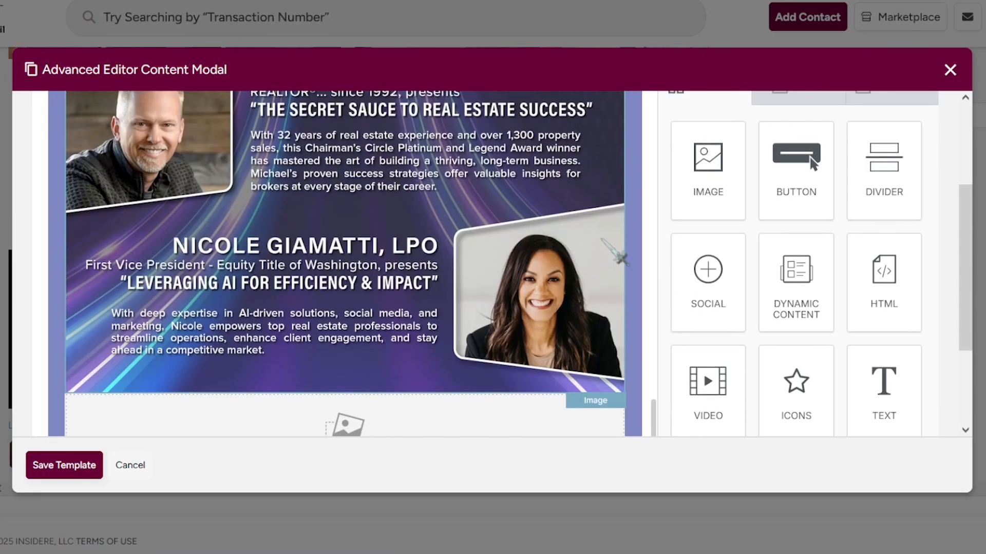
pyautogui.scroll(-3, 621, 258)
pyautogui.scroll(5, 818, 257)
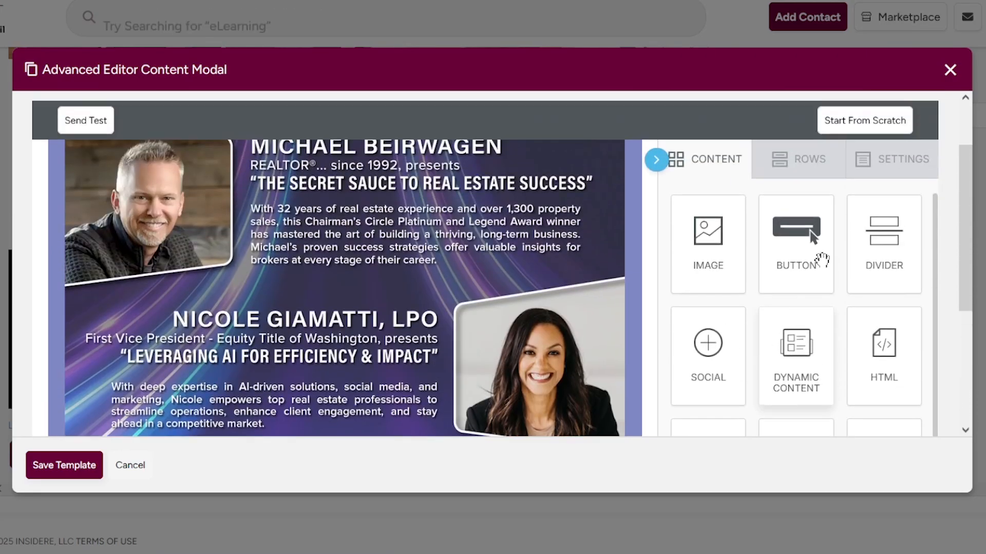
pyautogui.scroll(-3, 822, 259)
pyautogui.moveTo(884, 135); pyautogui.dragTo(516, 335)
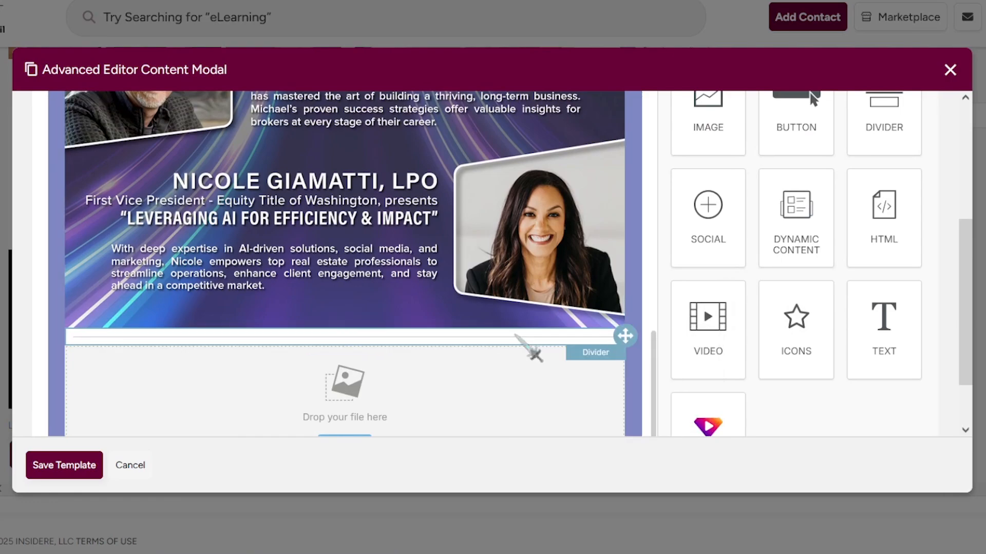
pyautogui.scroll(-2, 331, 288)
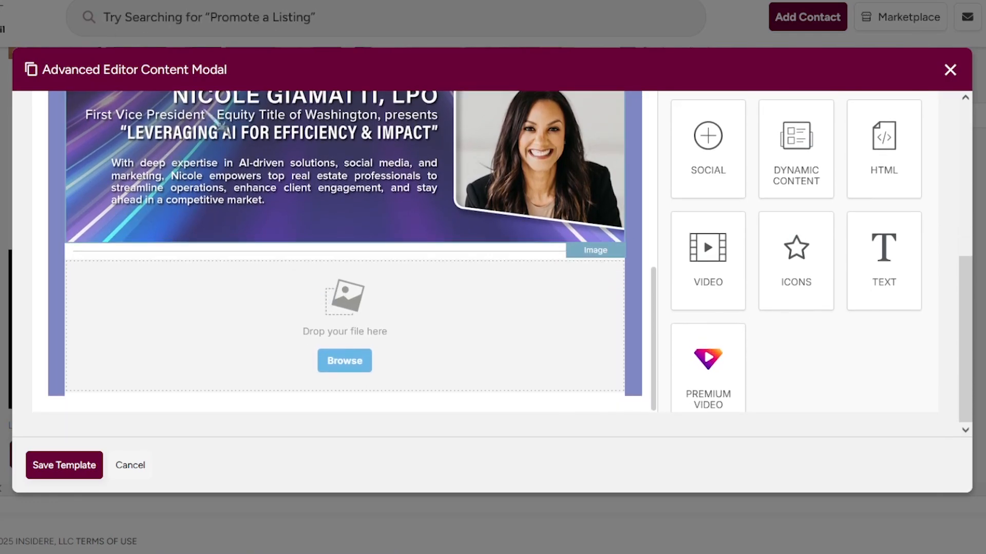
pyautogui.scroll(2, 811, 330)
pyautogui.scroll(-3, 811, 329)
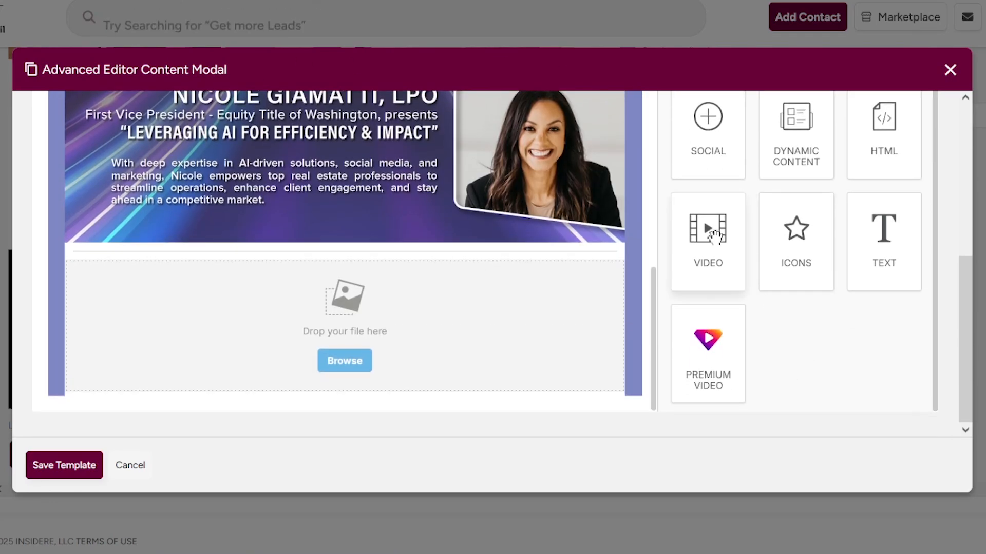
# Add a video block above the image placeholder and a text line beginning 'Call Blitz ! We'.
pyautogui.moveTo(715, 237); pyautogui.dragTo(575, 296)
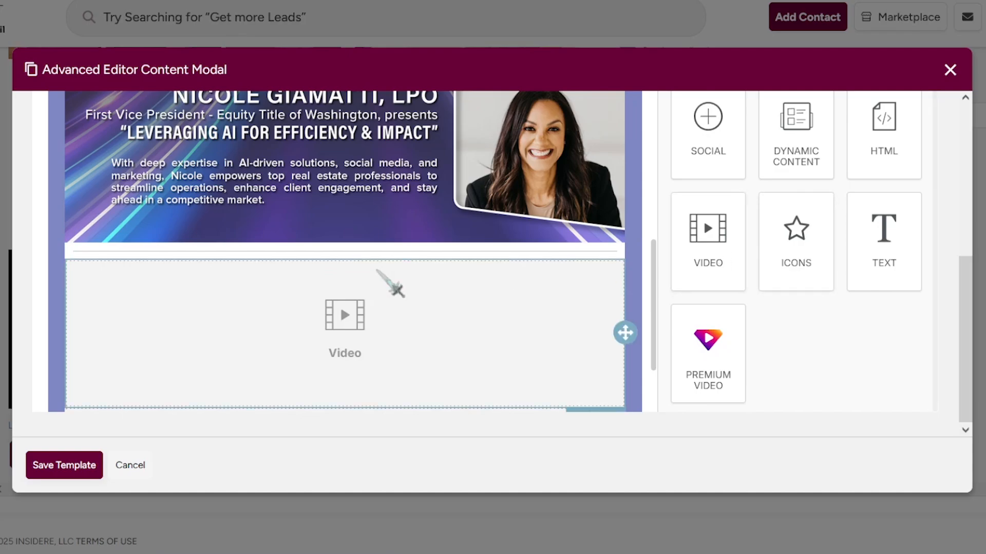
pyautogui.scroll(-3, 568, 342)
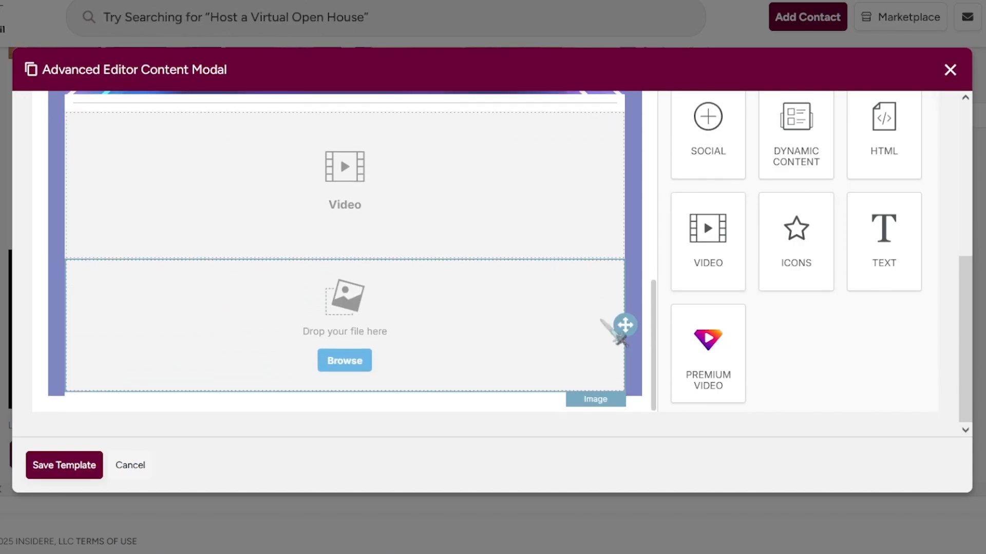
pyautogui.scroll(1, 781, 337)
pyautogui.moveTo(884, 252); pyautogui.dragTo(537, 269)
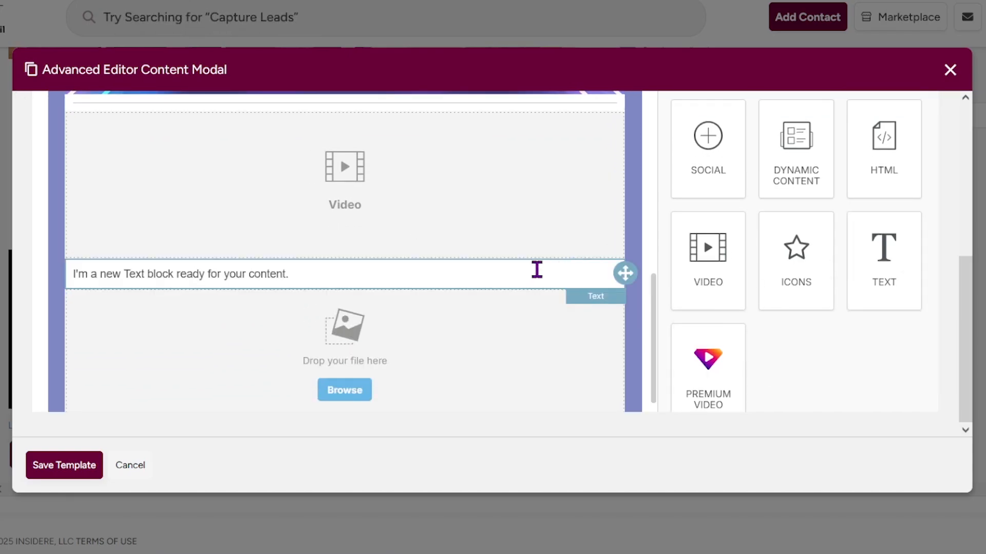
pyautogui.click(383, 241)
pyautogui.hotkey('ctrl', 'a')
pyautogui.write('Call Bli')
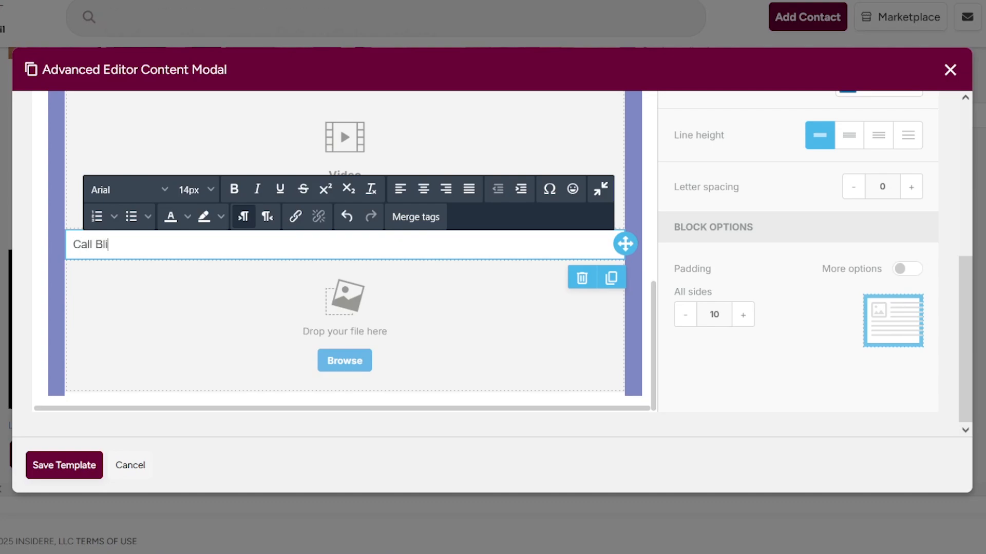
pyautogui.write('tz ')
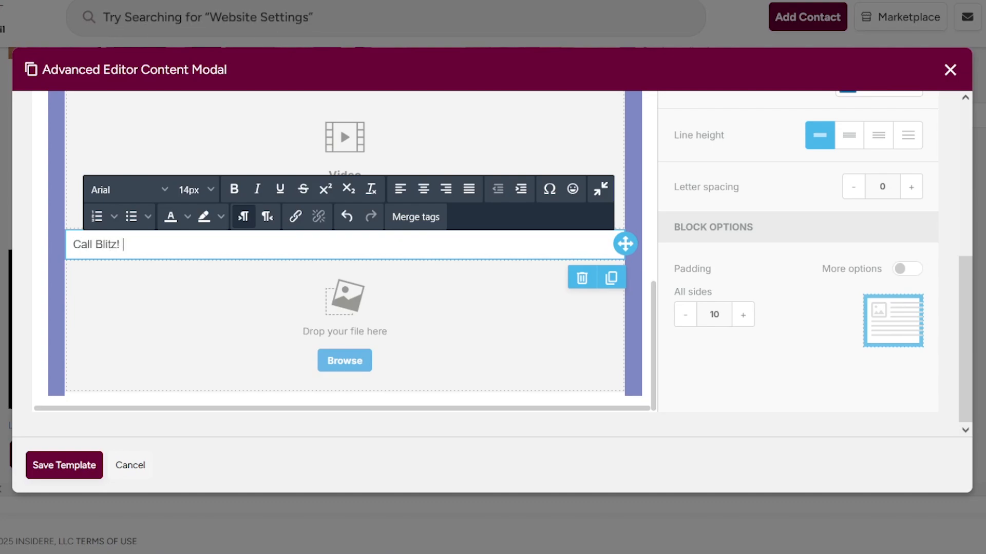
pyautogui.write('! We')
pyautogui.scroll(5, 642, 309)
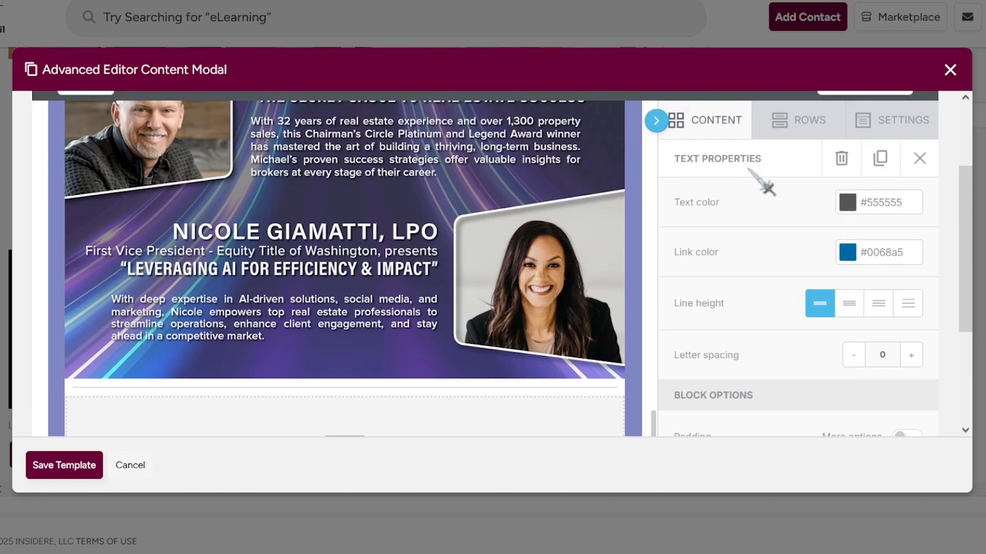
# Add a text block above the video containing a pasted copy of the bold Events Coming Up heading.
pyautogui.scroll(-1, 808, 170)
pyautogui.click(920, 131)
pyautogui.moveTo(884, 393); pyautogui.dragTo(565, 366)
pyautogui.scroll(15, 565, 308)
pyautogui.tripleClick(345, 122)
pyautogui.hotkey('ctrl', 'c')
pyautogui.scroll(-15, 565, 308)
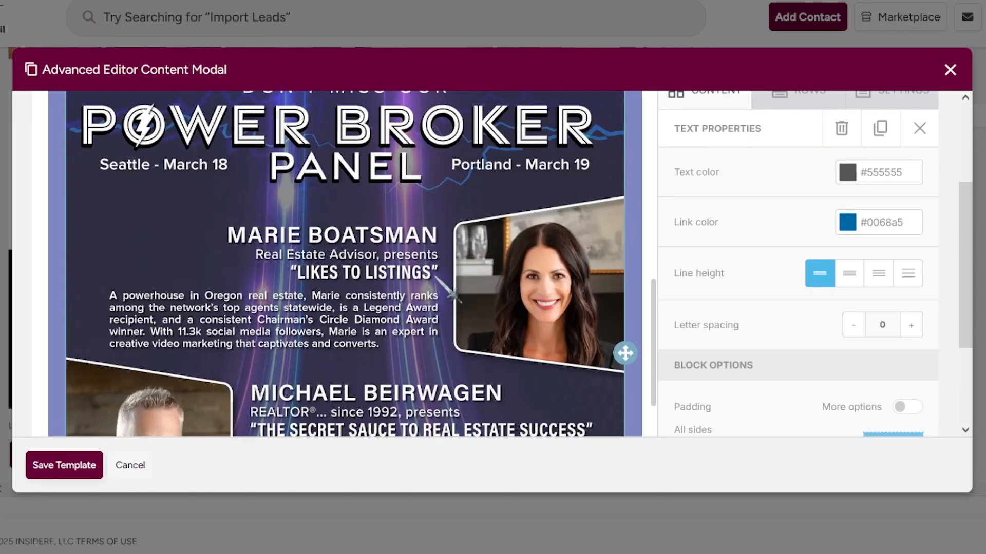
pyautogui.click(290, 218)
pyautogui.hotkey('ctrl', 'a')
pyautogui.hotkey('ctrl', 'v')
pyautogui.press('BackSpace')
pyautogui.click(101, 209)
pyautogui.press('Delete')
# Replace the pasted heading text with 'At the Office'.
pyautogui.tripleClick(176, 207)
pyautogui.write('W')
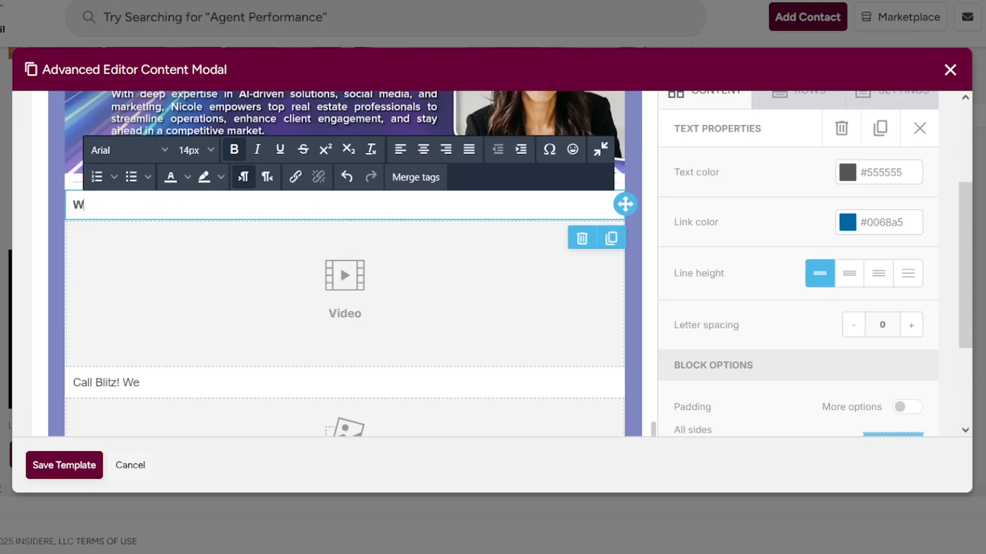
pyautogui.write("hat's happening at the Office?")
pyautogui.tripleClick(337, 203)
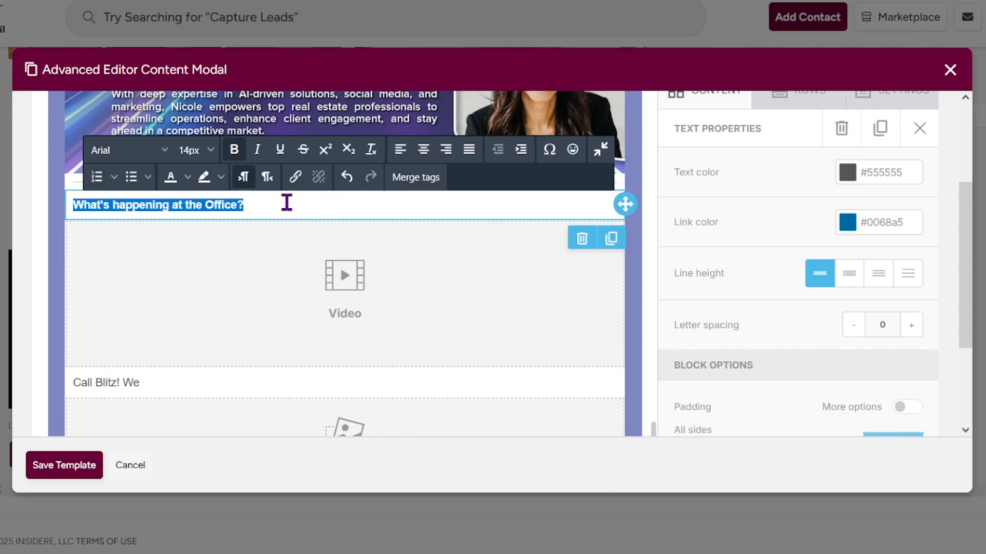
pyautogui.click(278, 205)
pyautogui.moveTo(278, 205); pyautogui.dragTo(89, 208)
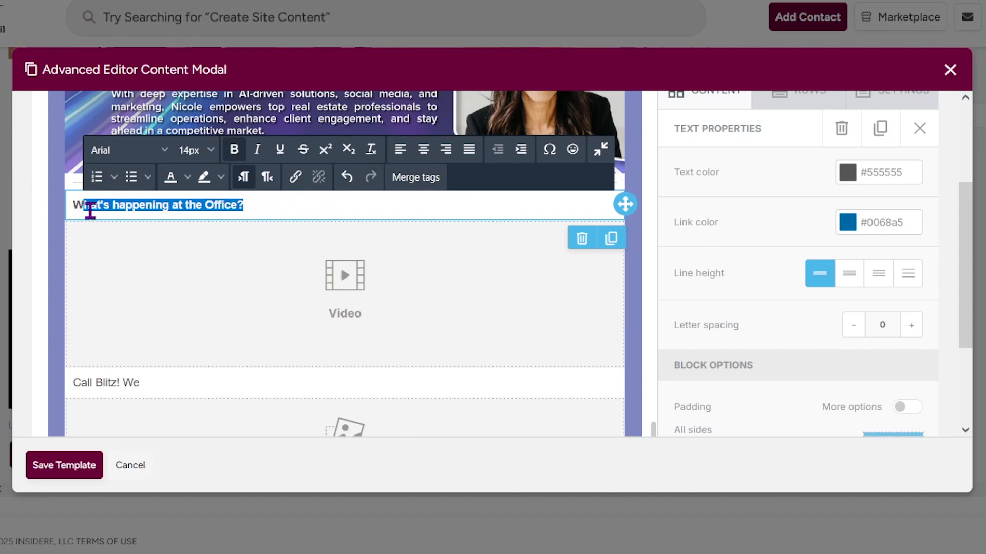
pyautogui.press('BackSpace')
pyautogui.write('At the Of')
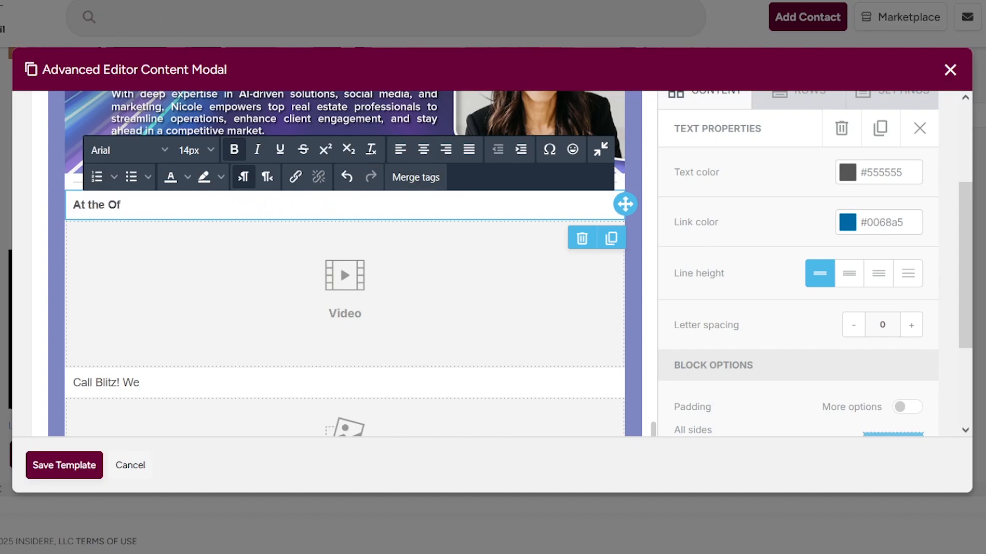
pyautogui.write('fice')
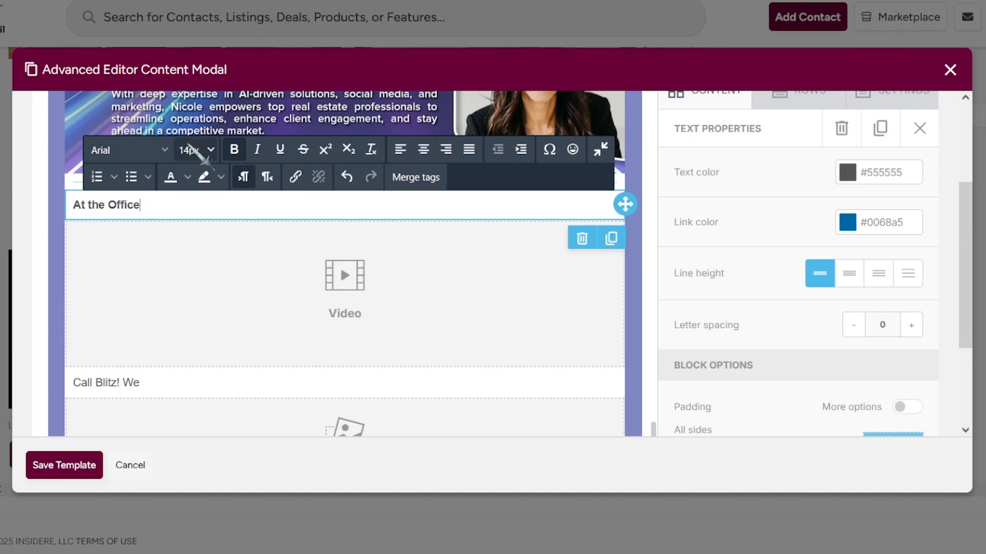
pyautogui.scroll(10, 298, 173)
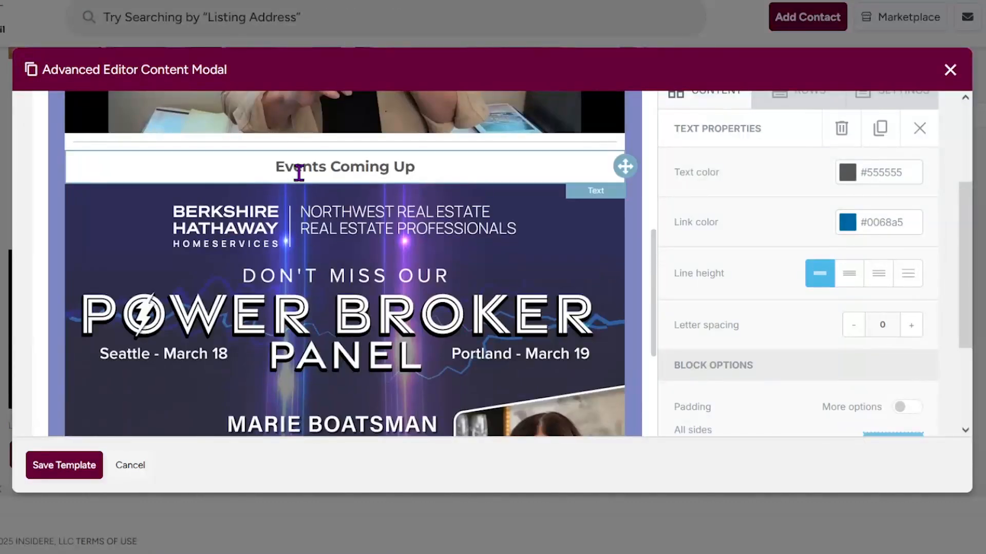
# Duplicate the Events Coming Up heading block and move the copy above the video.
pyautogui.click(329, 160)
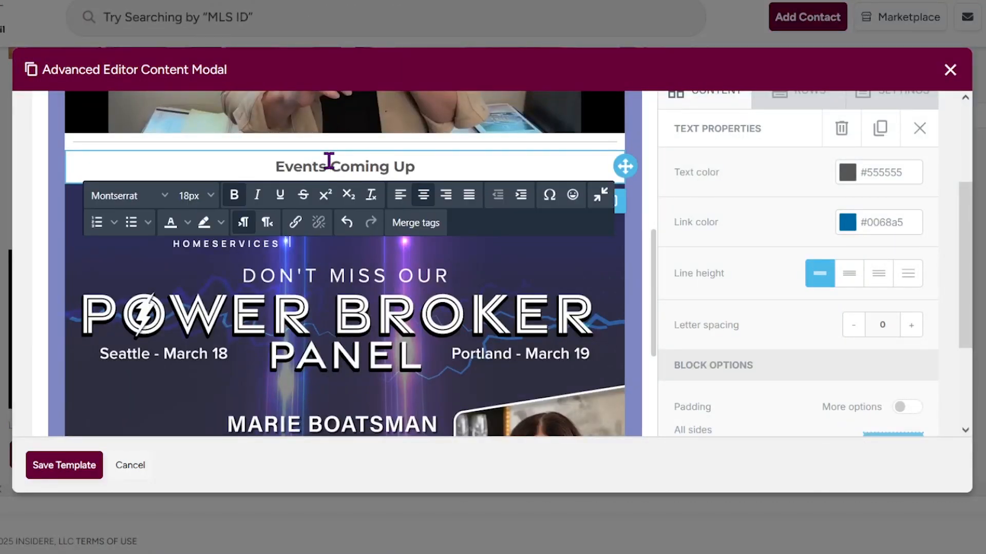
pyautogui.click(635, 130)
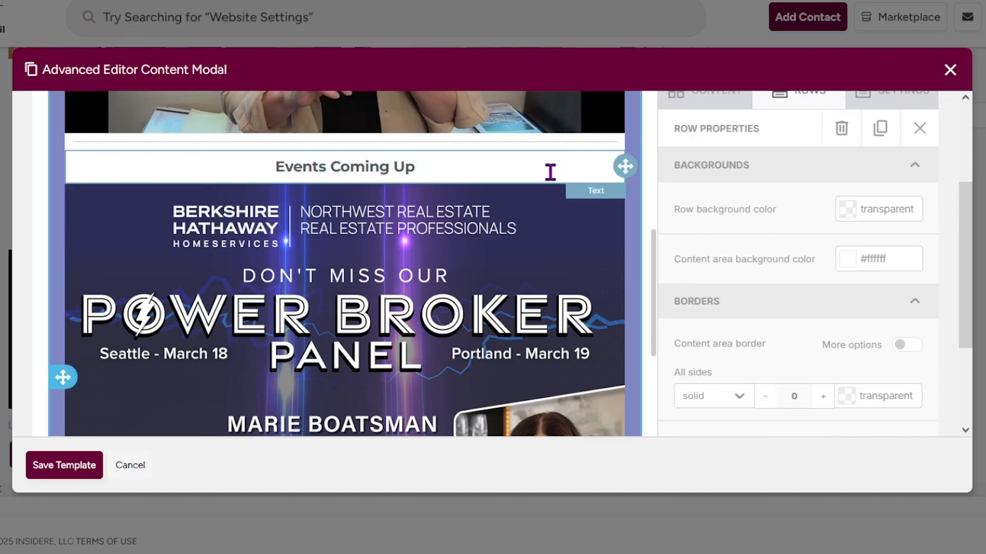
pyautogui.click(551, 172)
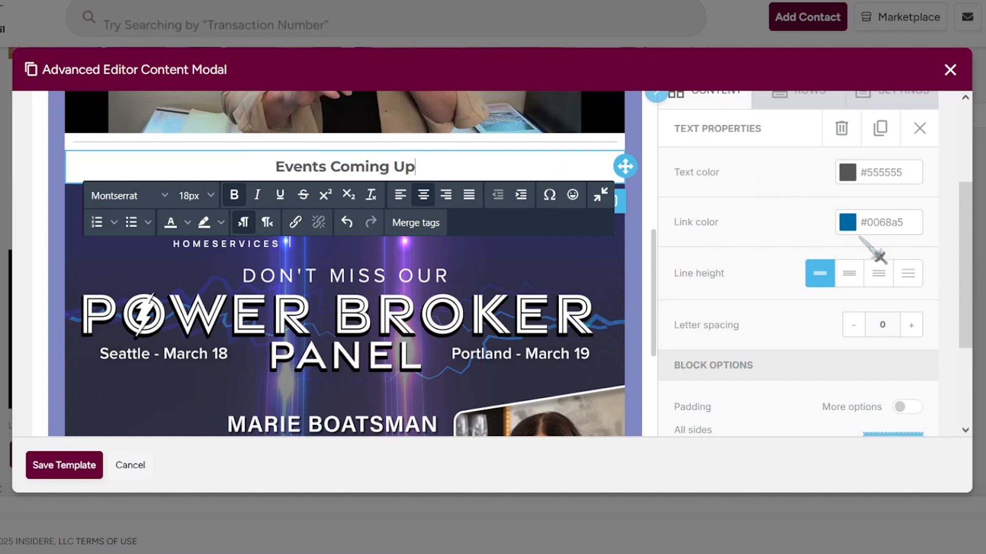
pyautogui.click(881, 132)
pyautogui.scroll(-1, 590, 164)
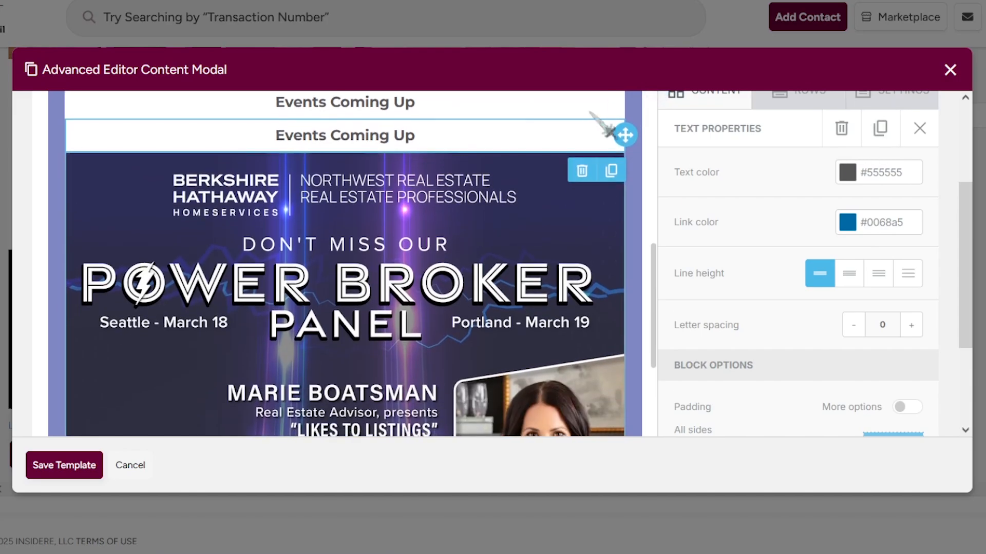
pyautogui.moveTo(623, 136)
pyautogui.mouseDown()
pyautogui.moveTo(649, 341)
pyautogui.moveTo(609, 378)
pyautogui.moveTo(578, 241)
pyautogui.mouseUp()
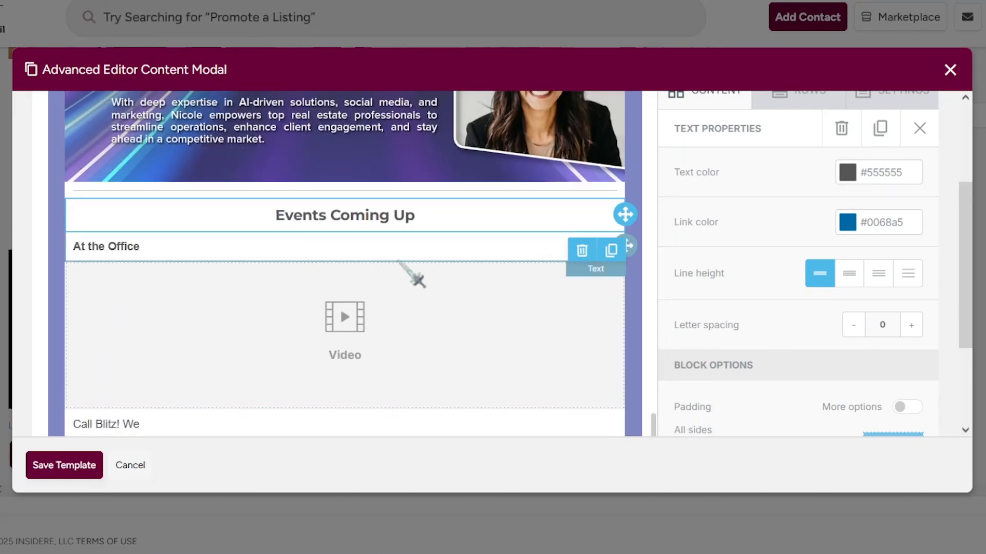
# Delete the old At the Office text block.
pyautogui.click(464, 246)
pyautogui.click(592, 281)
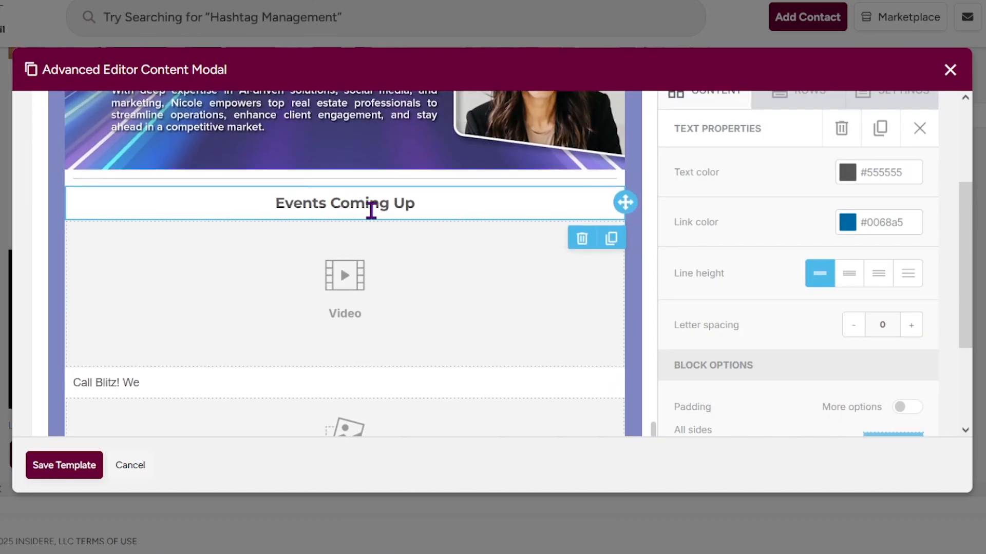
pyautogui.click(380, 210)
# Retitle the copied heading 'At the Office' and add a happy-hour reminder to the Call Blitz text.
pyautogui.tripleClick(397, 203)
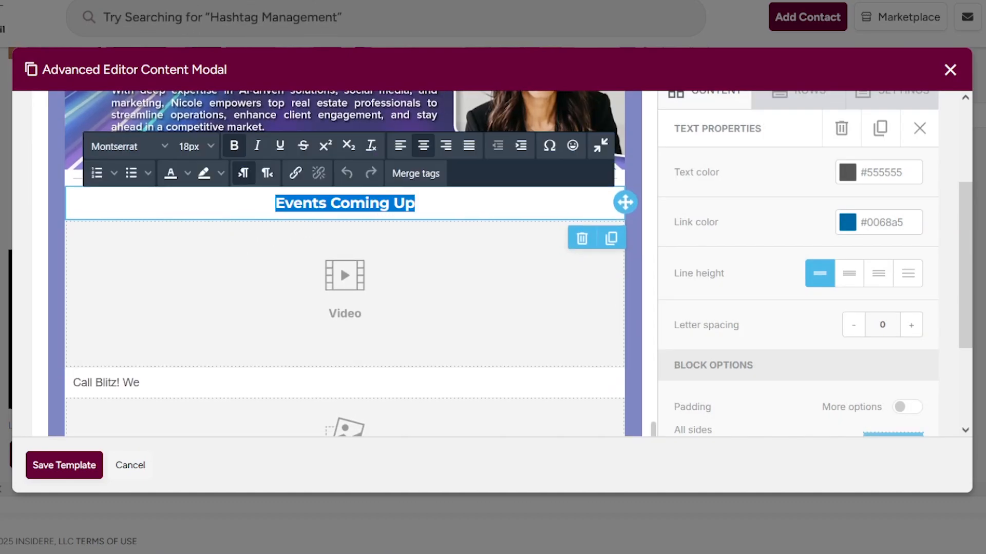
pyautogui.write('At the ')
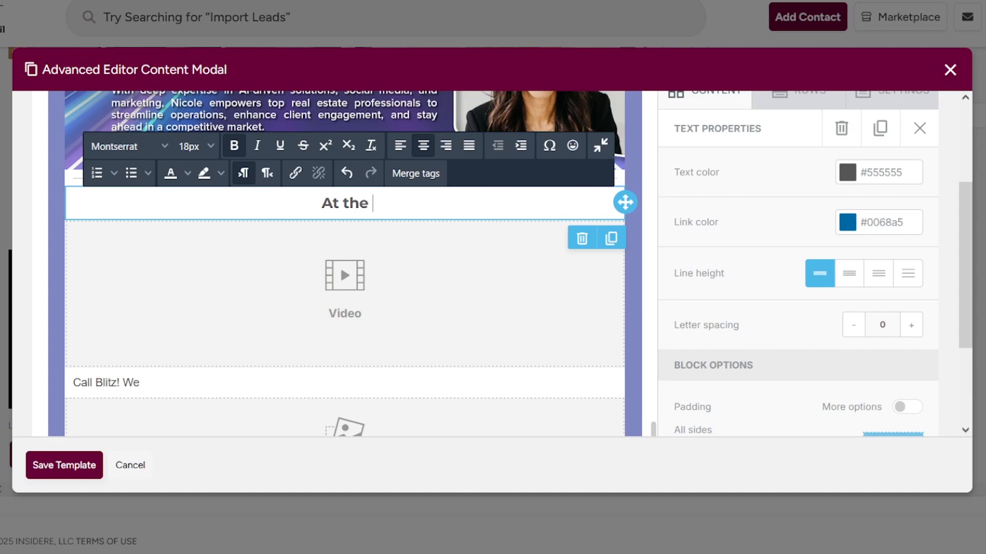
pyautogui.write('Office')
pyautogui.scroll(-5, 450, 349)
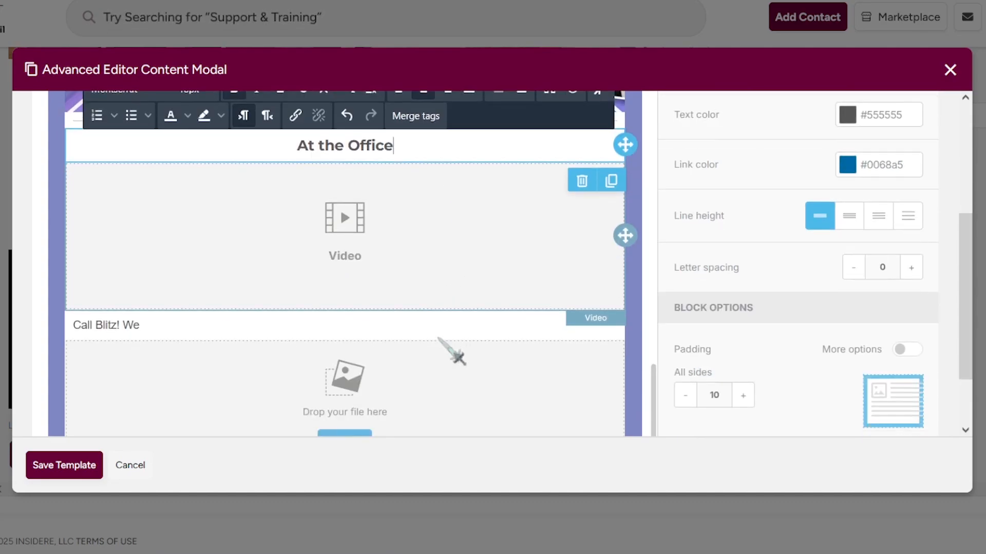
pyautogui.click(159, 247)
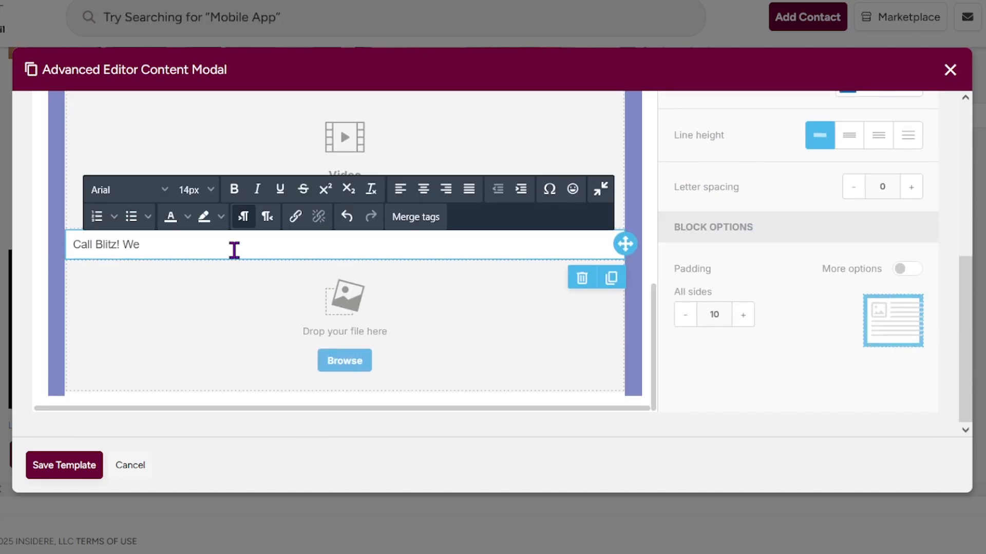
pyautogui.press('Return')
pyautogui.write("Happy hour is next week! Don't forget!")
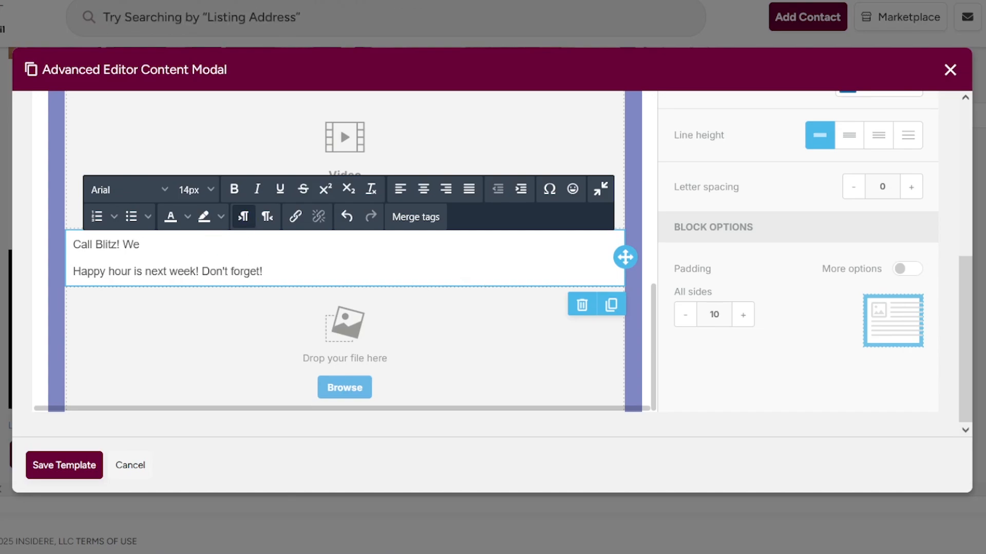
pyautogui.write(' an accomplishment for the office to ')
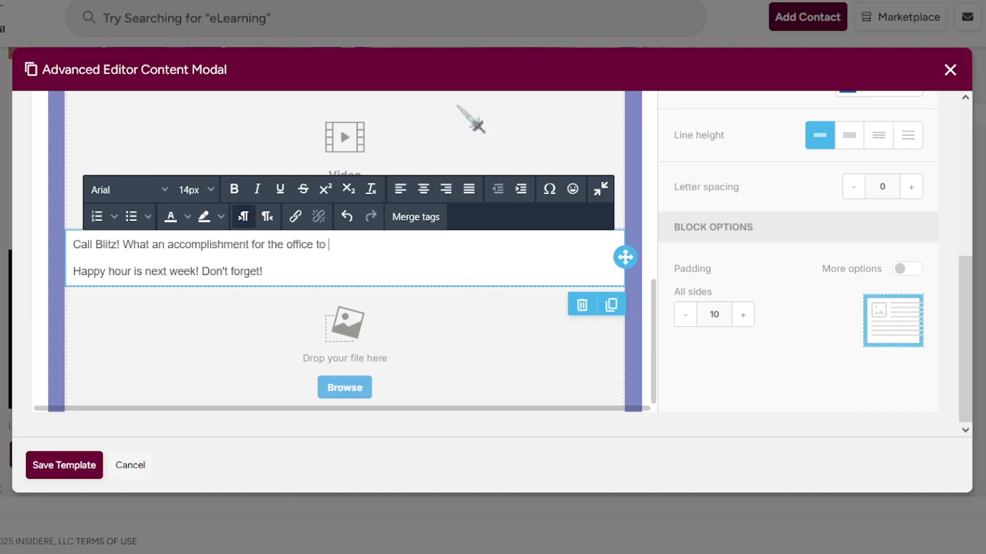
pyautogui.write('get ____ calls and ___ appointments be')
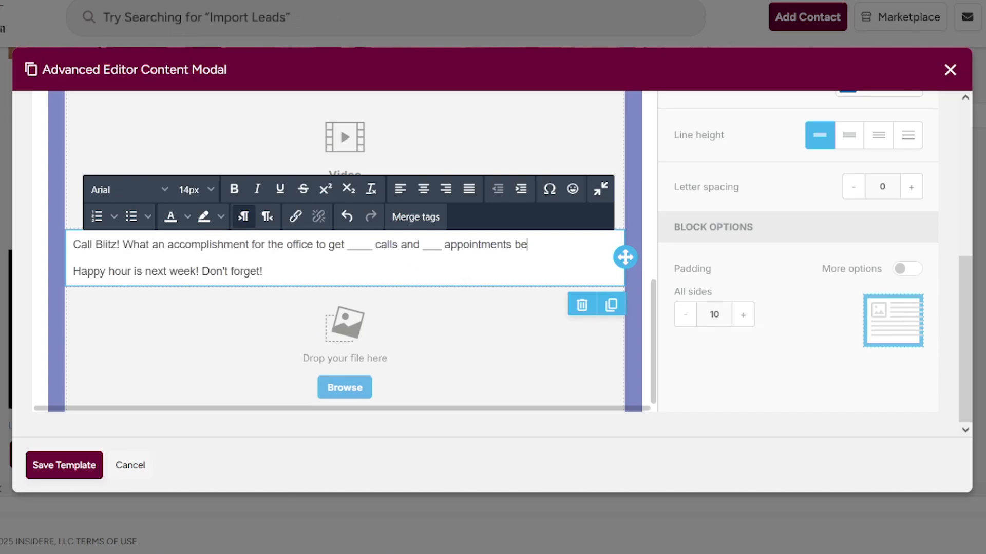
pyautogui.write('tween ____ agents!')
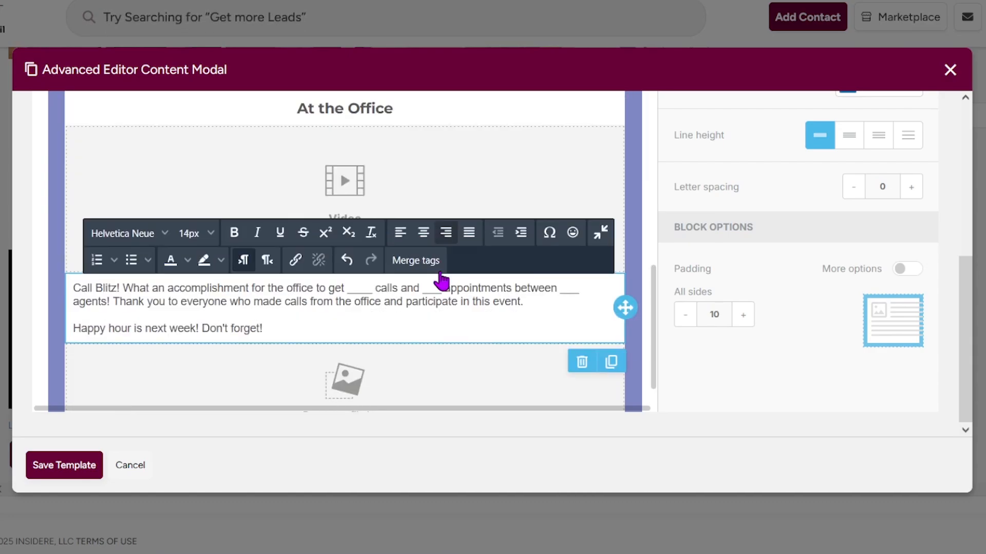
pyautogui.moveTo(263, 317); pyautogui.dragTo(98, 281)
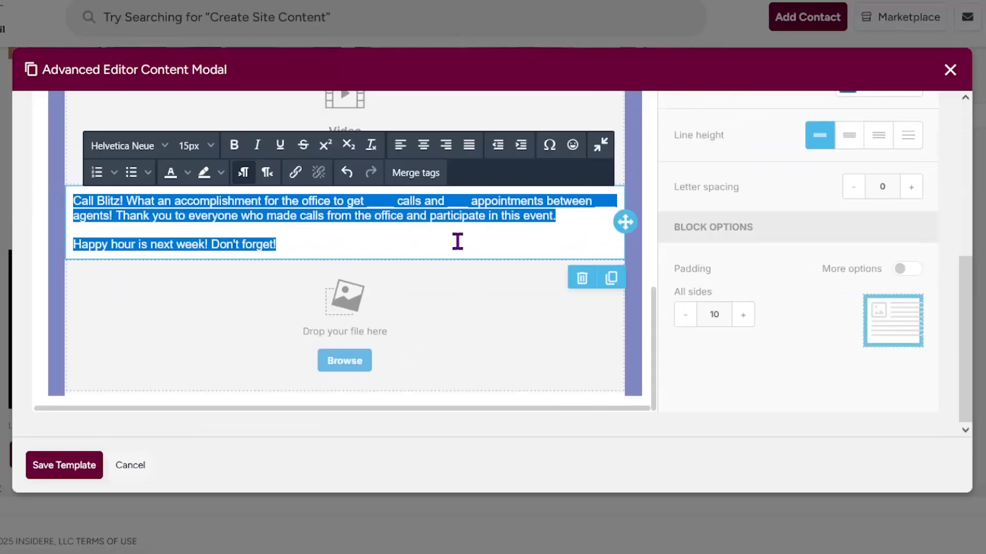
# Review the Lake Oswego newsletter preview on the Add Action: Email page.
pyautogui.click(458, 242)
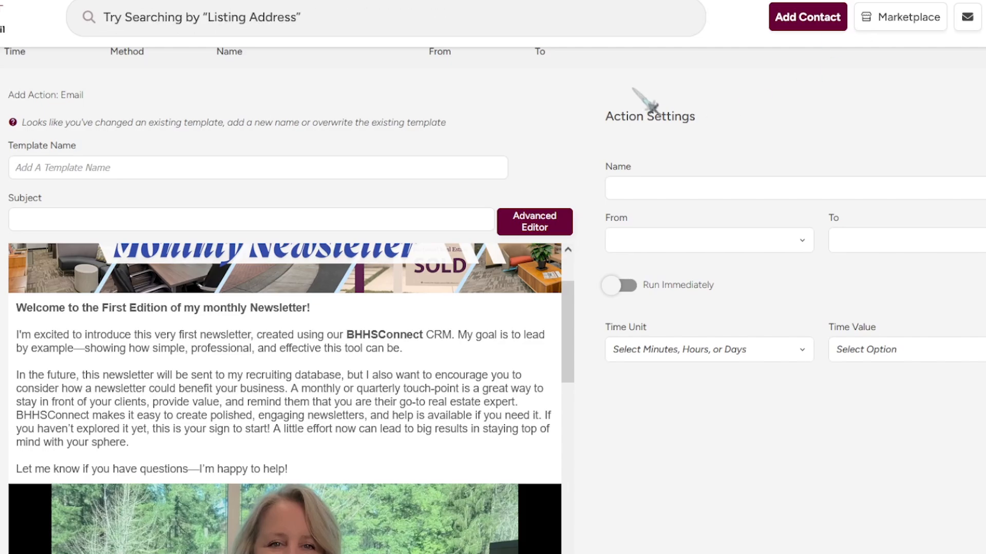
pyautogui.scroll(-2, 462, 165)
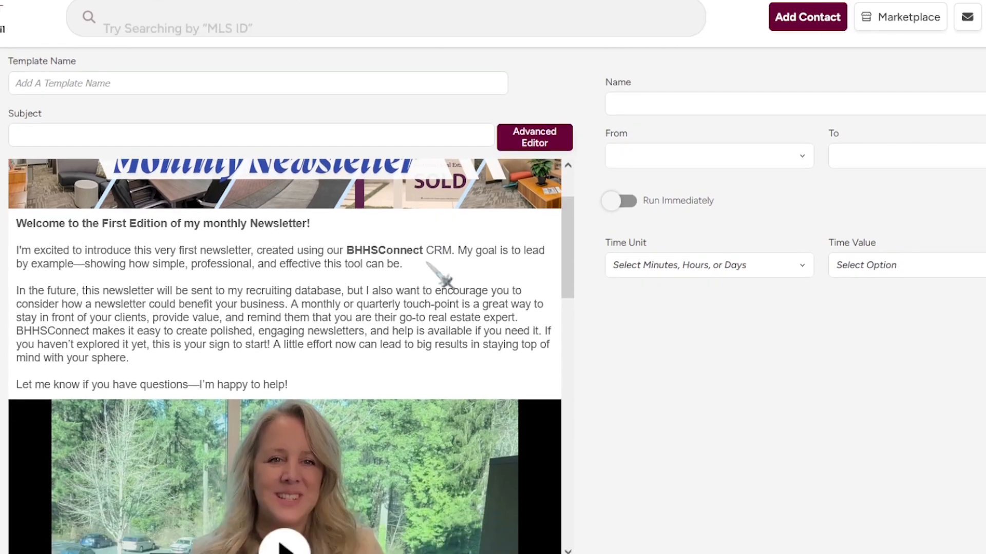
pyautogui.scroll(-8, 440, 279)
pyautogui.scroll(-7, 390, 331)
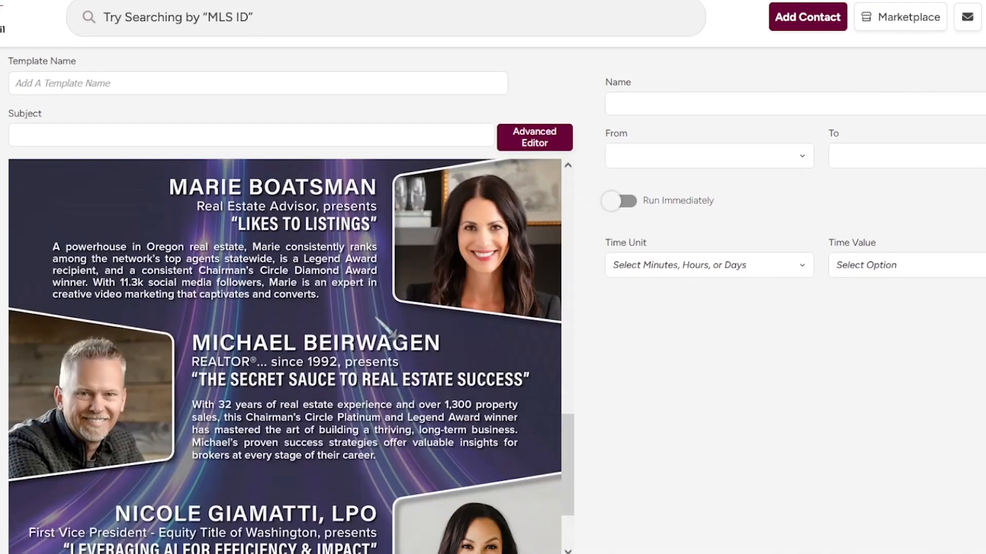
pyautogui.scroll(15, 422, 275)
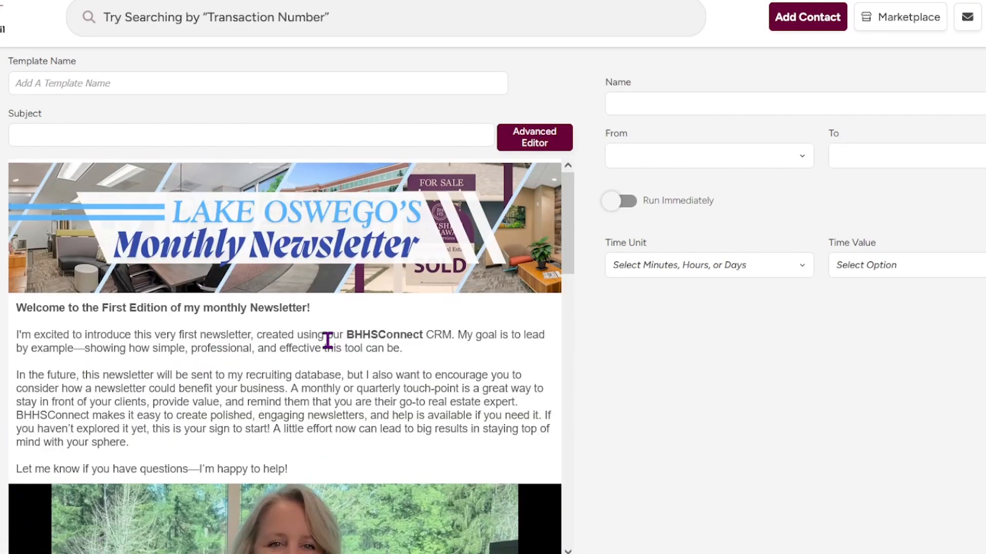
pyautogui.click(524, 149)
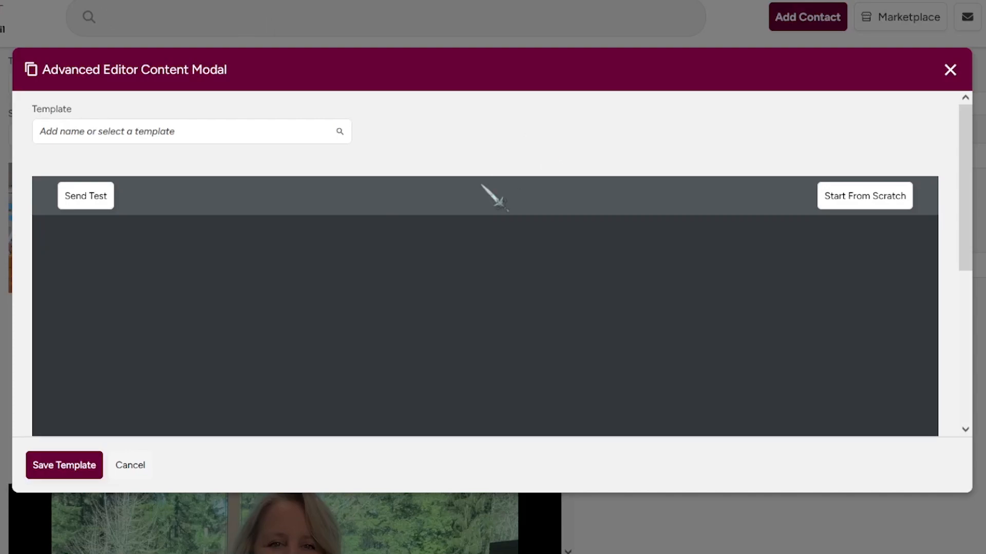
# Insert a divider block between the video and the Power Broker Panel banner.
pyautogui.scroll(-15, 435, 374)
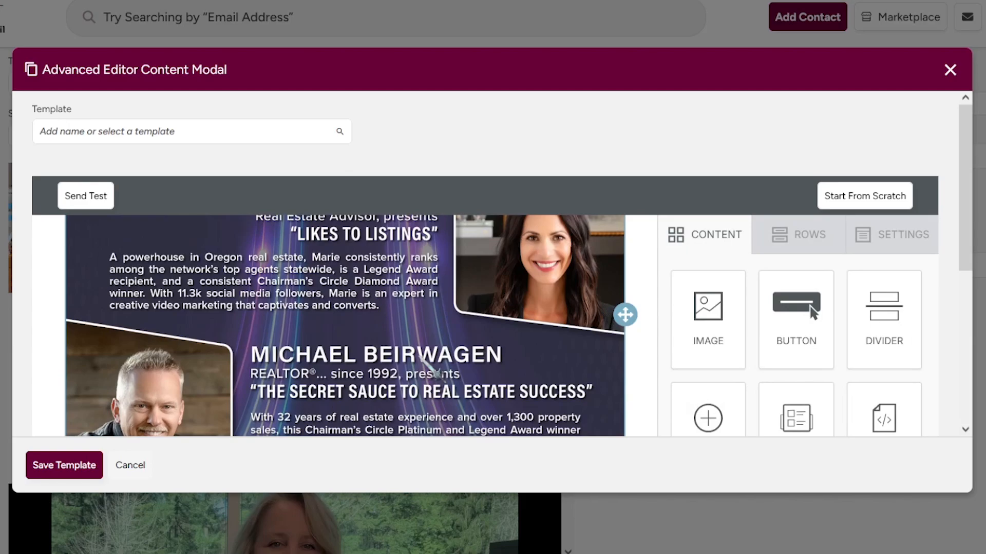
pyautogui.scroll(15, 429, 367)
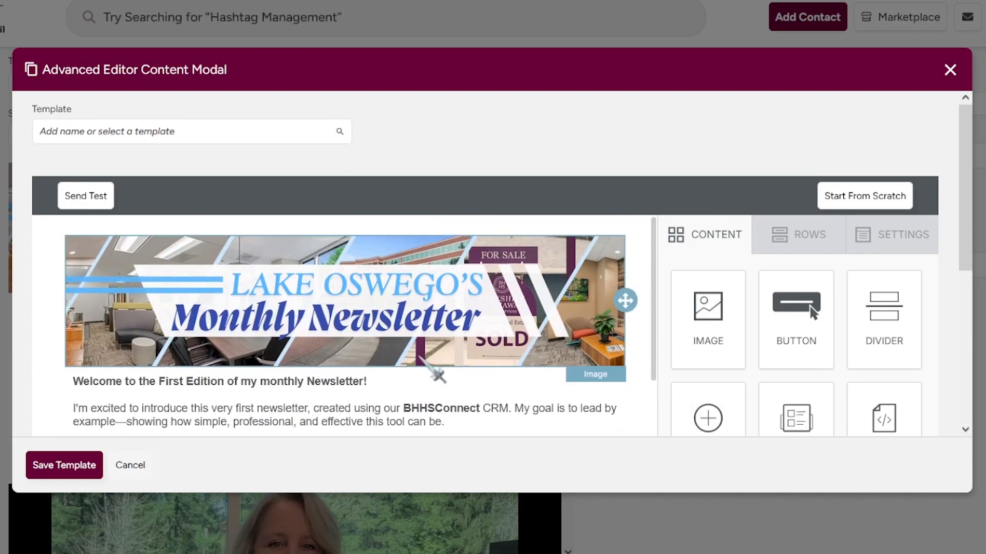
pyautogui.scroll(-8, 437, 374)
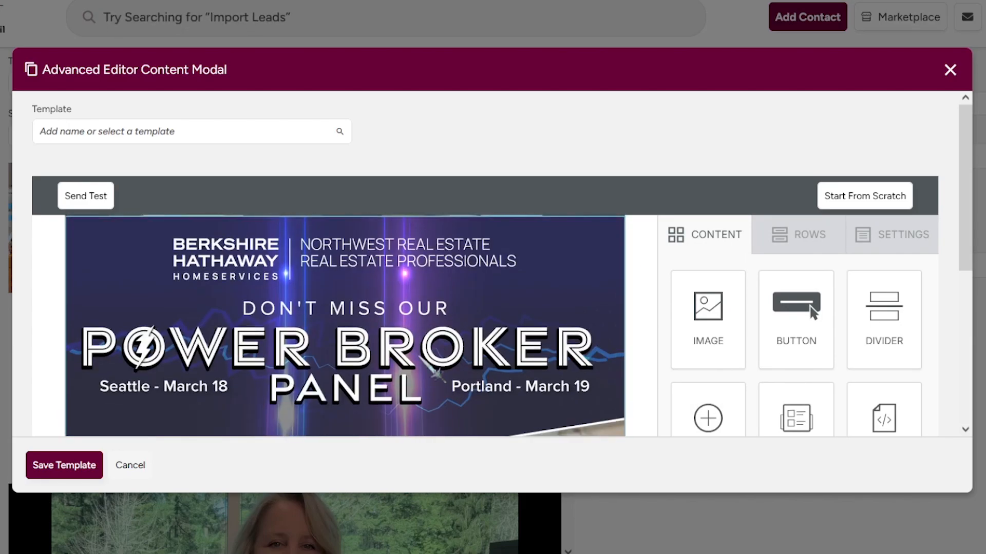
pyautogui.moveTo(842, 341); pyautogui.dragTo(529, 292)
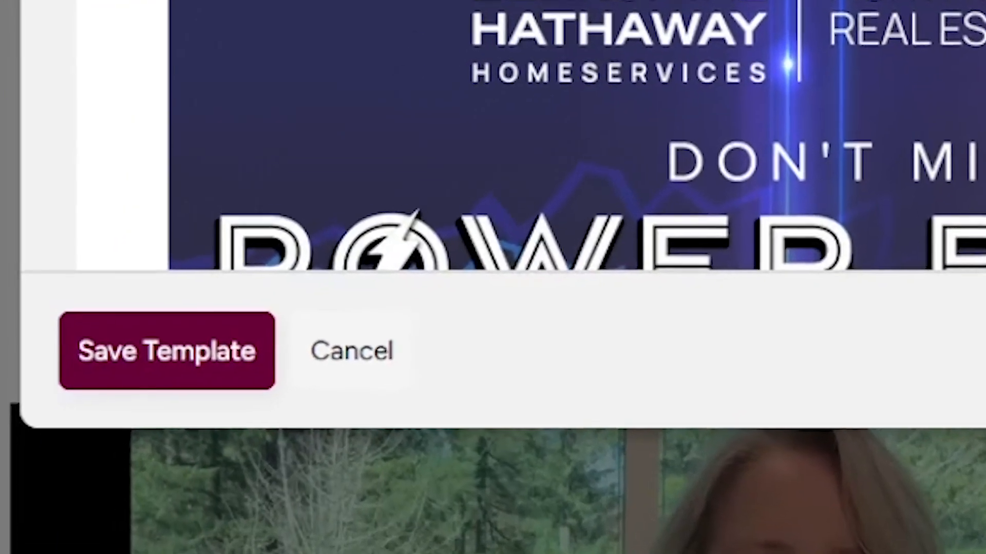
pyautogui.scroll(1, 601, 98)
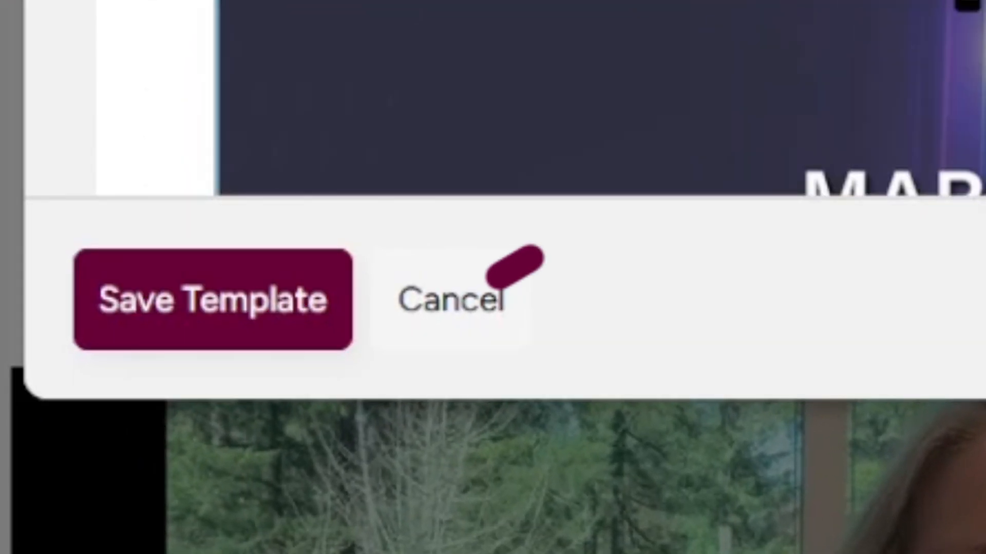
pyautogui.scroll(-4, 542, 98)
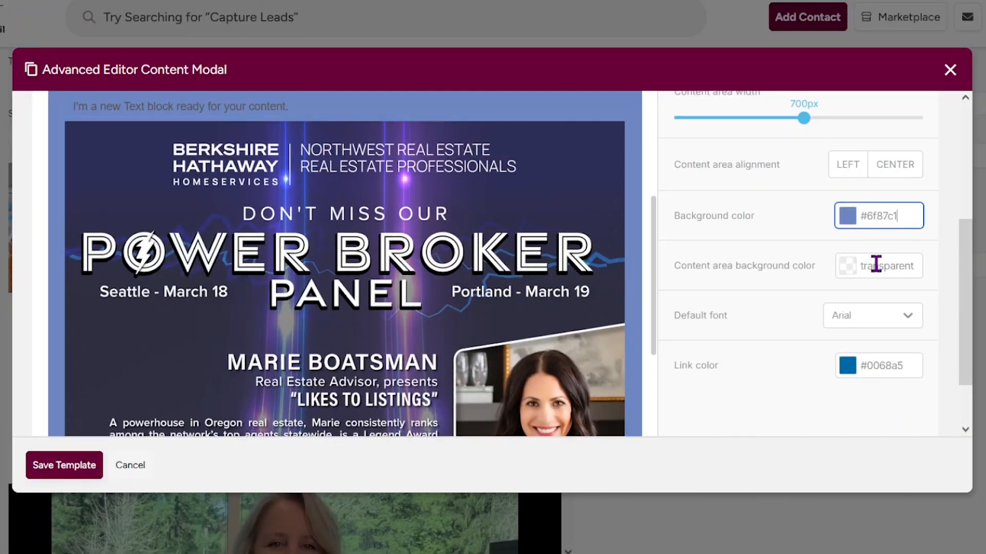
# Select the heading text and set its font to Montserrat.
pyautogui.click(873, 264)
pyautogui.click(305, 179)
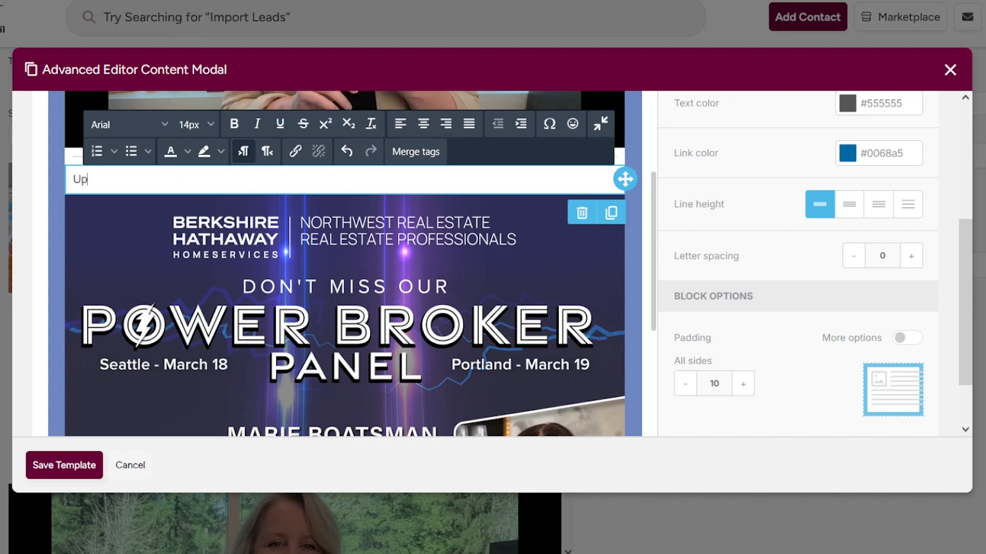
pyautogui.hotkey('ctrl', 'a')
pyautogui.click(165, 124)
pyautogui.scroll(-5, 136, 371)
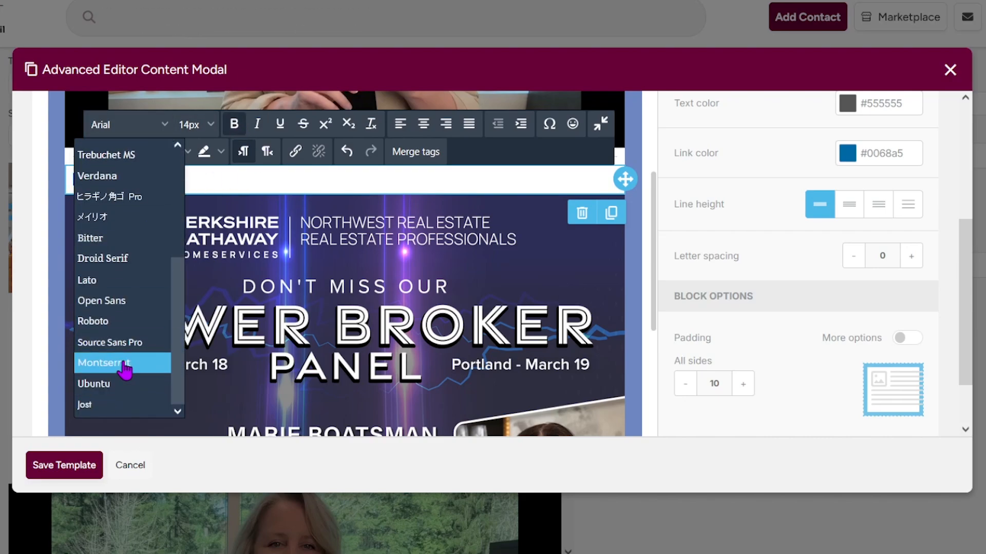
pyautogui.click(124, 363)
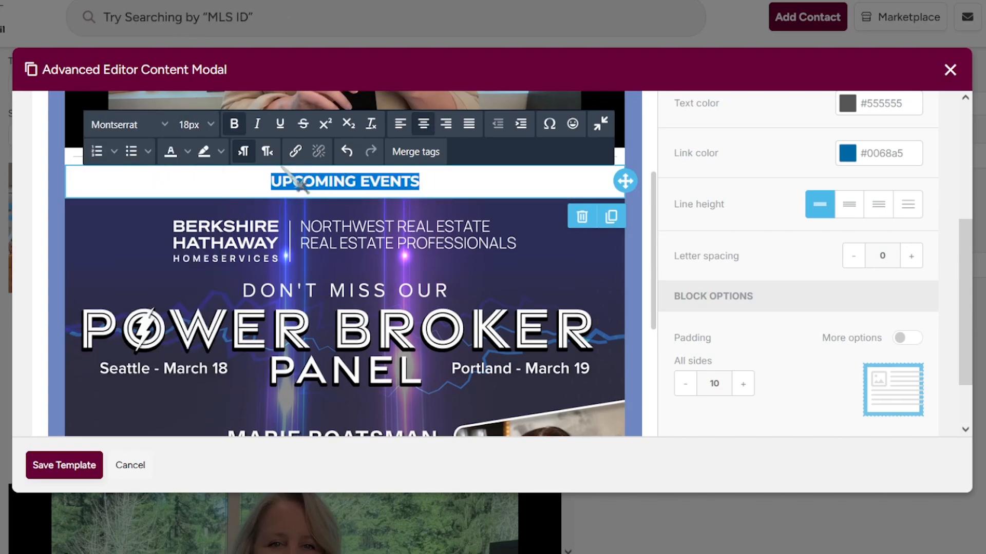
# Create and save a custom dark navy text colour.
pyautogui.click(280, 178)
pyautogui.click(454, 219)
pyautogui.click(477, 287)
pyautogui.click(636, 365)
pyautogui.click(431, 184)
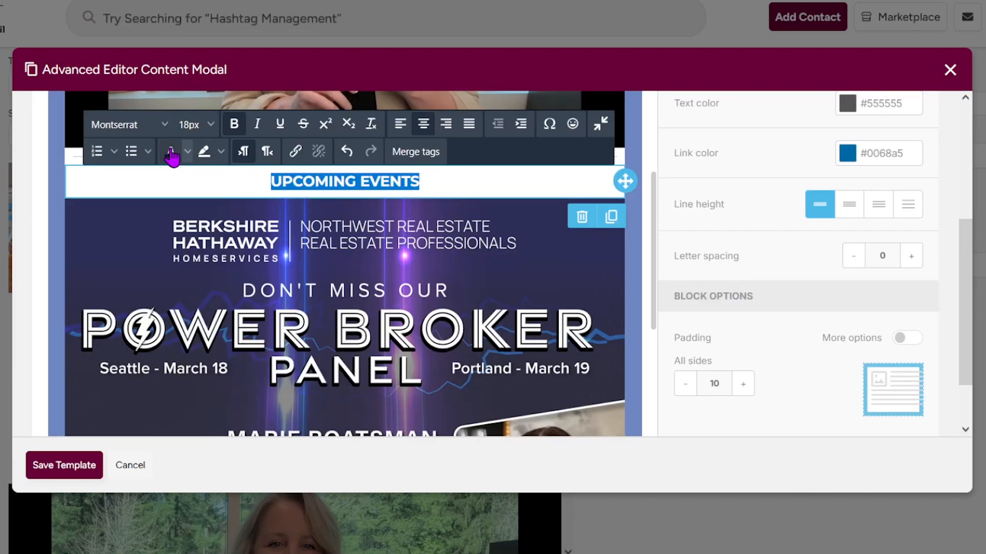
pyautogui.click(187, 151)
pyautogui.click(292, 178)
# Apply the navy colour to the heading and set its size to 22px.
pyautogui.click(507, 208)
pyautogui.click(476, 280)
pyautogui.click(637, 365)
pyautogui.click(198, 127)
pyautogui.click(197, 298)
pyautogui.click(440, 183)
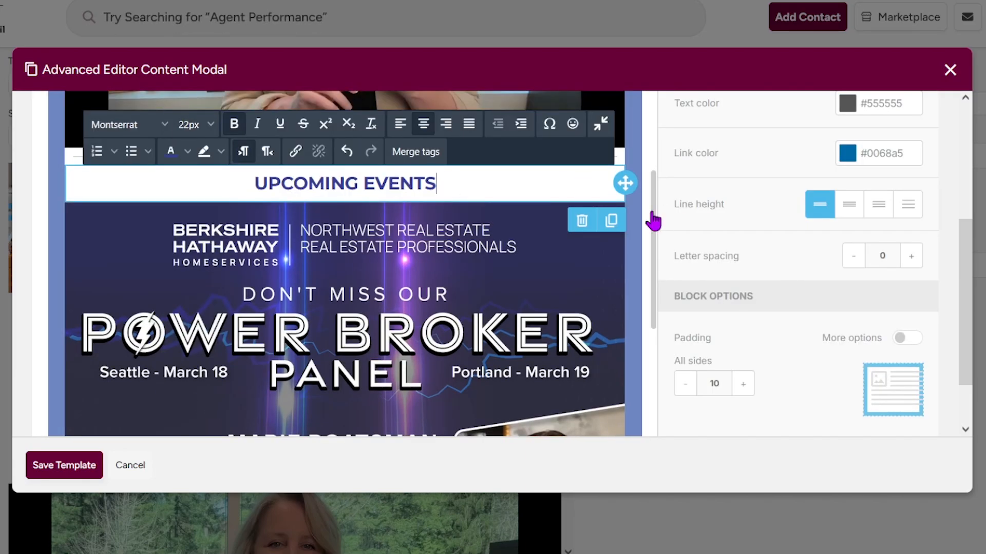
# Add an Image block and a Divider block to the newsletter.
pyautogui.moveTo(654, 218); pyautogui.dragTo(654, 395)
pyautogui.scroll(-2, 462, 416)
pyautogui.scroll(5, 741, 237)
pyautogui.click(739, 236)
pyautogui.scroll(-4, 739, 319)
pyautogui.moveTo(708, 111); pyautogui.dragTo(616, 380)
pyautogui.scroll(-1, 601, 285)
pyautogui.scroll(2, 676, 329)
pyautogui.moveTo(883, 154); pyautogui.dragTo(603, 367)
# Select the UPCOMING EVENTS heading text and delete an accidentally added text block.
pyautogui.tripleClick(559, 403)
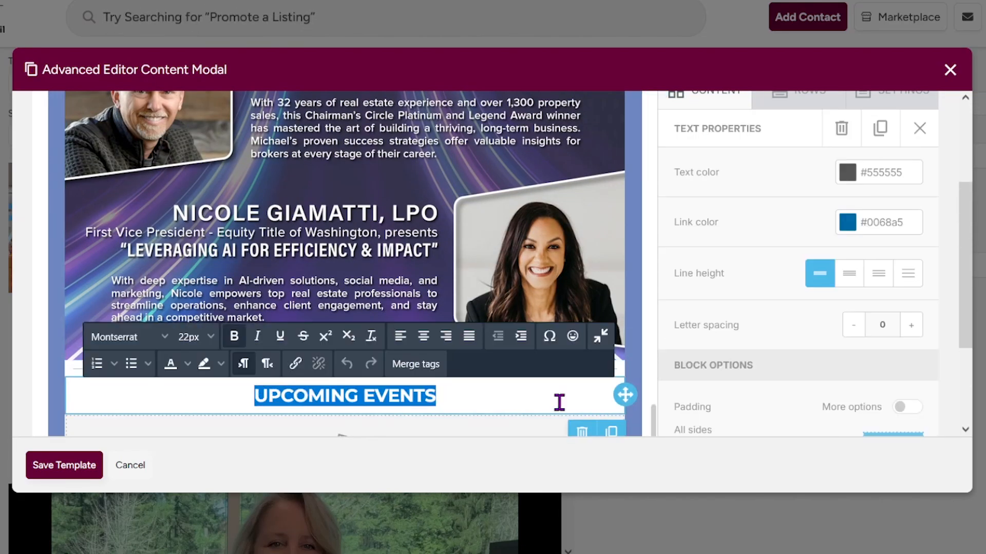
pyautogui.click(919, 128)
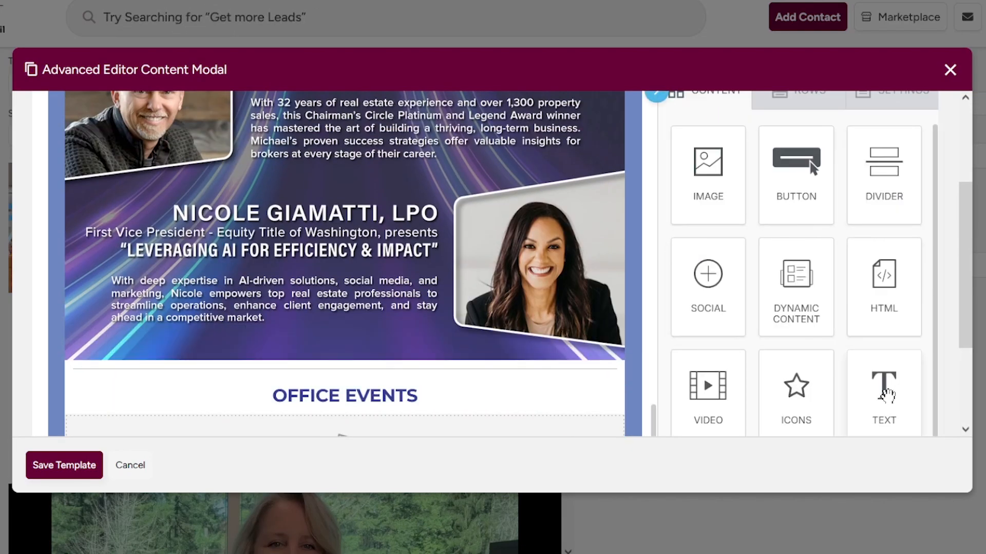
pyautogui.moveTo(882, 390); pyautogui.dragTo(312, 365)
pyautogui.scroll(-1, 313, 334)
pyautogui.click(583, 361)
pyautogui.click(550, 400)
pyautogui.click(411, 256)
pyautogui.scroll(-3, 411, 257)
# Save the template and duplicate the empty image block above OFFICE EVENTS.
pyautogui.click(66, 465)
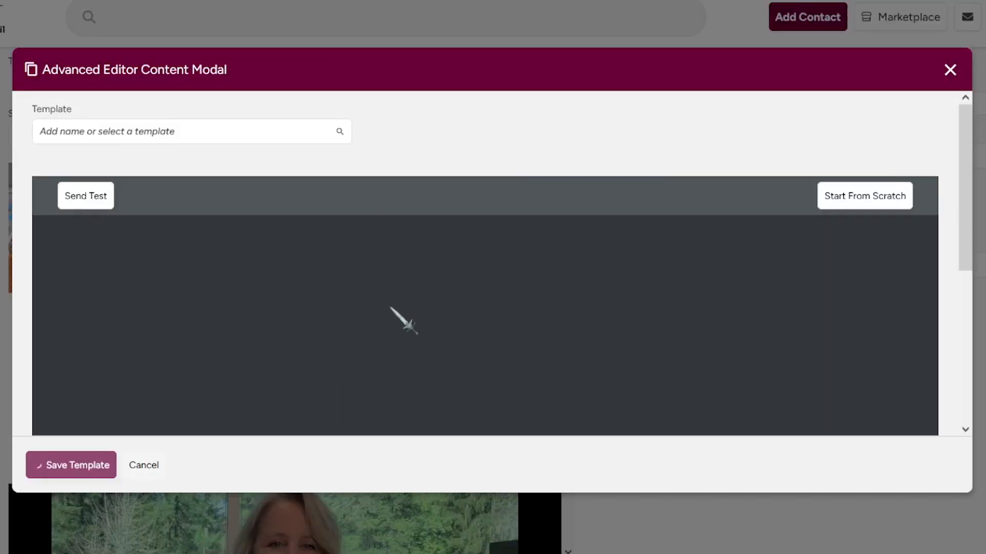
pyautogui.scroll(-12, 546, 328)
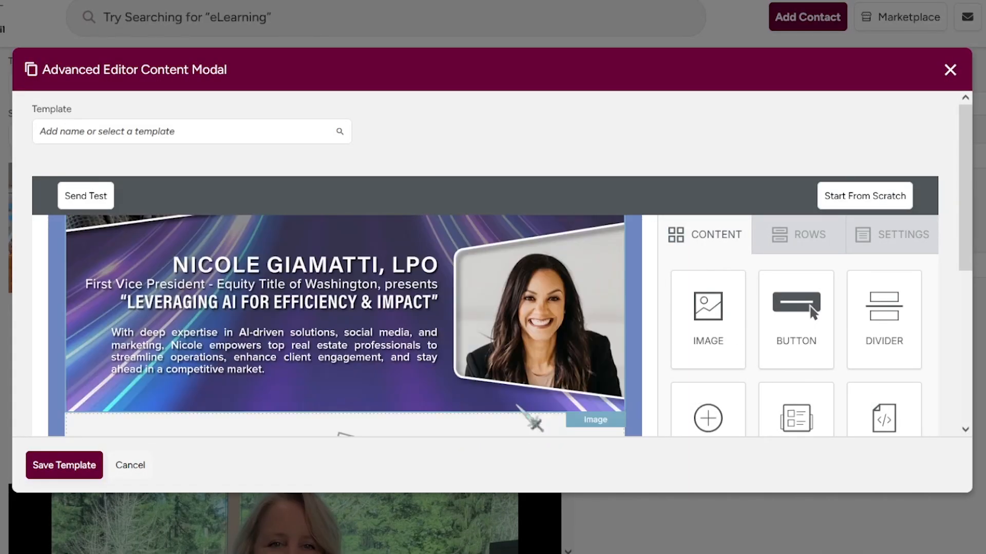
pyautogui.click(558, 247)
pyautogui.click(611, 292)
# Select the word EVENTS in the OFFICE EVENTS heading and finish editing it.
pyautogui.click(585, 336)
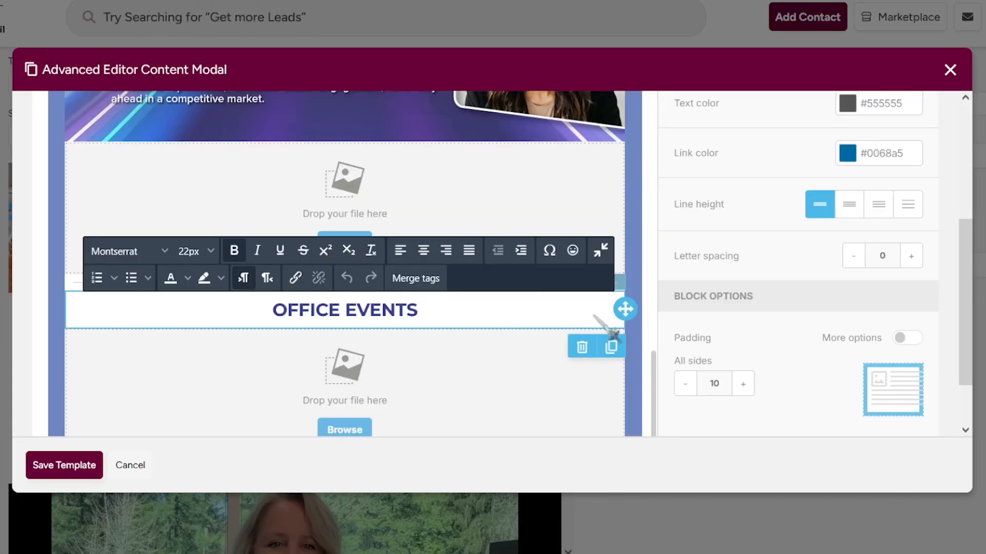
pyautogui.doubleClick(396, 308)
pyautogui.scroll(2, 948, 308)
pyautogui.click(916, 159)
pyautogui.click(798, 158)
pyautogui.scroll(-2, 832, 280)
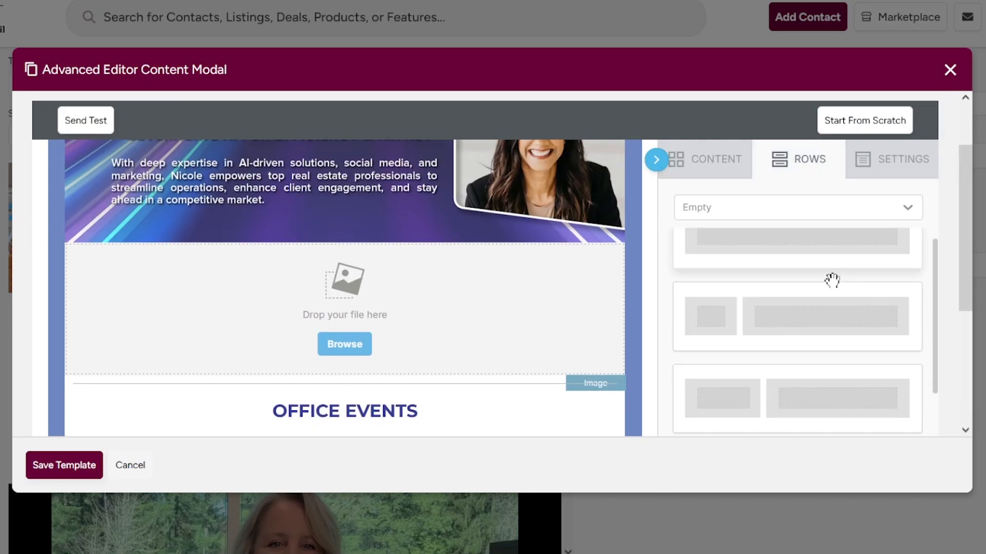
pyautogui.scroll(2, 832, 279)
pyautogui.scroll(-1, 941, 288)
pyautogui.click(710, 104)
# Add a button block below OFFICE EVENTS, then delete it.
pyautogui.moveTo(796, 177); pyautogui.dragTo(462, 361)
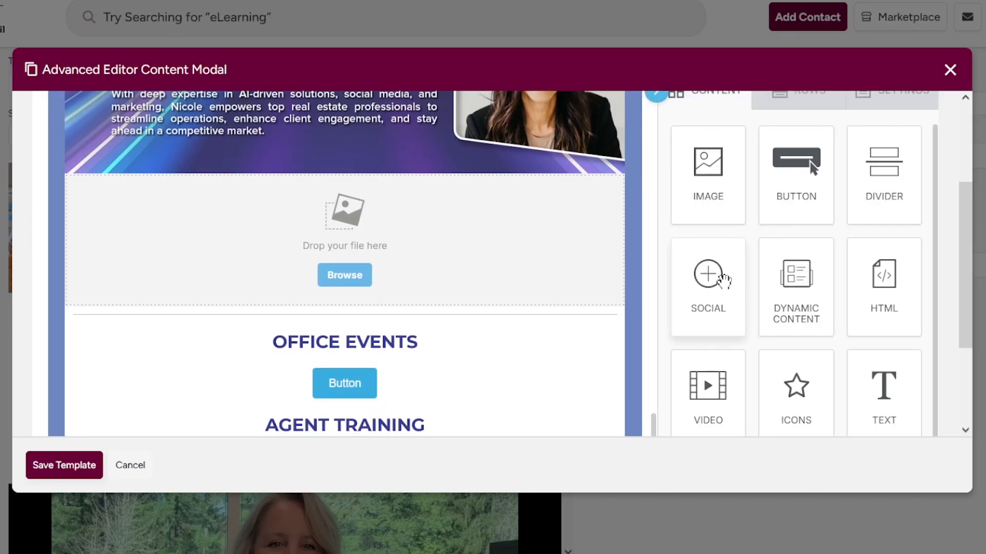
pyautogui.click(545, 382)
pyautogui.click(843, 128)
pyautogui.click(547, 392)
# Add Divider, Text and Video blocks below OFFICE EVENTS.
pyautogui.moveTo(884, 176); pyautogui.dragTo(464, 363)
pyautogui.moveTo(884, 395); pyautogui.dragTo(402, 346)
pyautogui.moveTo(708, 395); pyautogui.dragTo(414, 331)
pyautogui.scroll(8, 201, 295)
pyautogui.click(216, 288)
# Select the new text block's placeholder and set its font to Helvetica Neue.
pyautogui.scroll(-8, 216, 287)
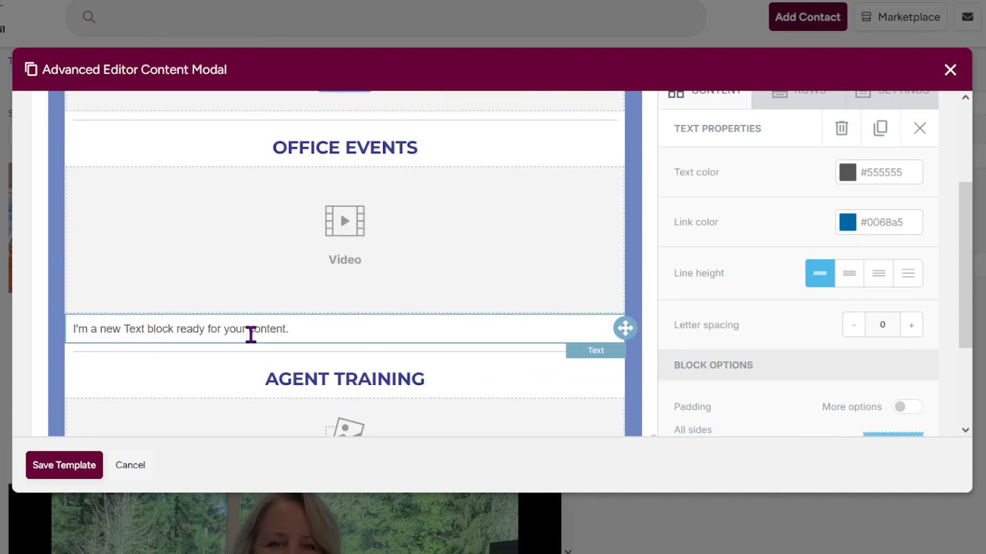
pyautogui.tripleClick(248, 331)
pyautogui.click(130, 274)
pyautogui.click(125, 386)
pyautogui.moveTo(294, 331); pyautogui.dragTo(65, 337)
# Type the Call Blitz thank-you paragraph about the office's calls and appointments.
pyautogui.write('Oou')
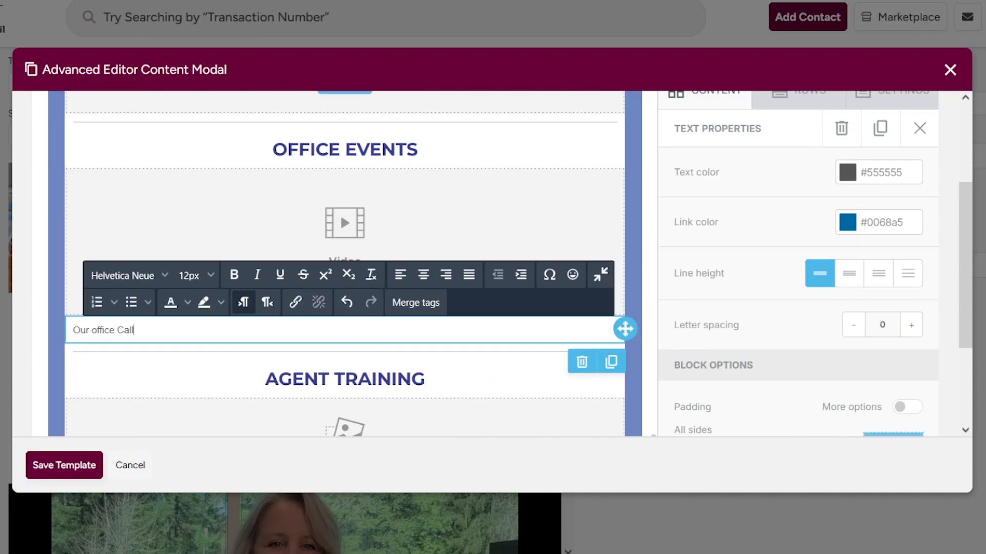
pyautogui.write(' office Call Blitz! So')
pyautogui.press('BackSpace')
pyautogui.press('BackSpace')
pyautogui.press('BackSpace')
pyautogui.write("I'm so proud of our agents for making ___ calls and ___")
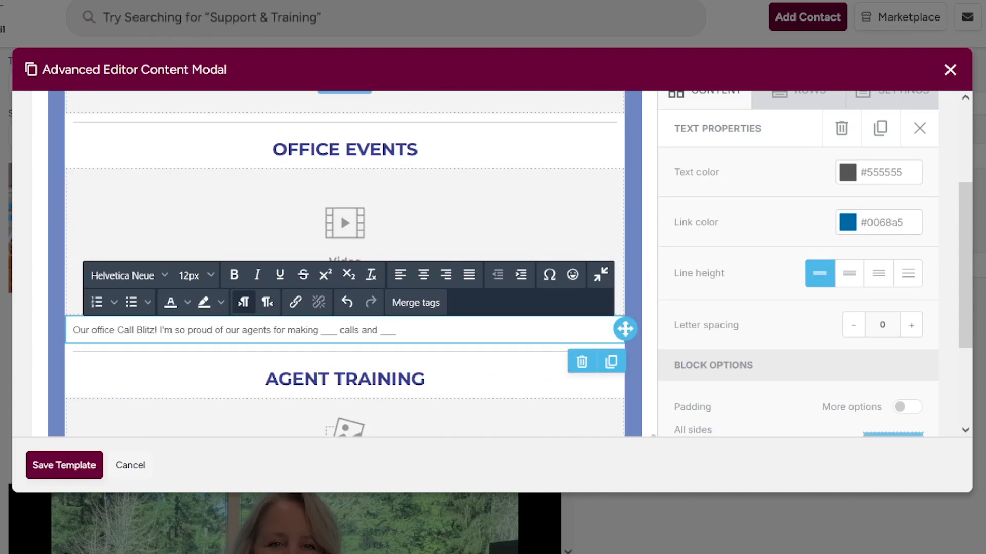
pyautogui.write(' appointments with ____ agents.')
pyautogui.doubleClick(260, 331)
pyautogui.write('office for making ___ calls and ___ appointments with ____ agents! ')
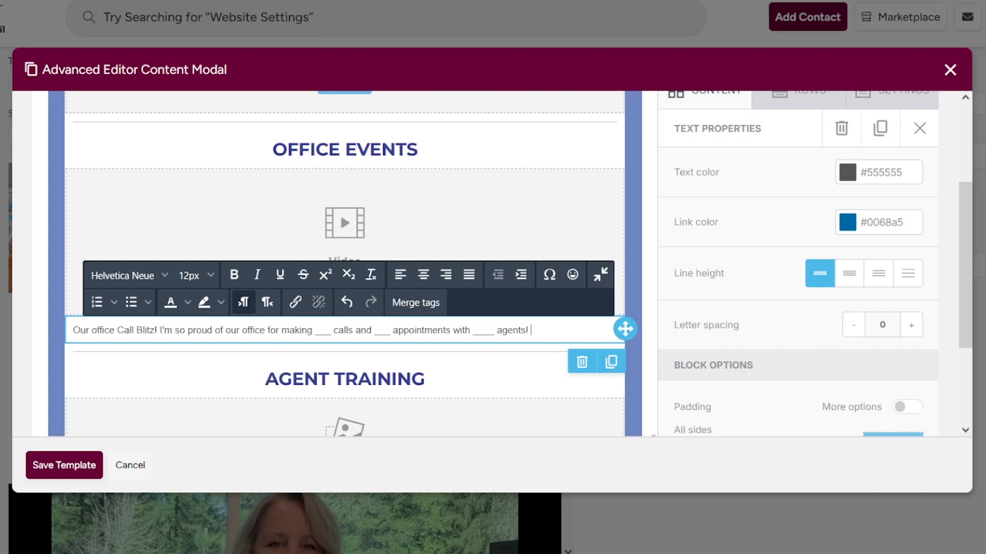
pyautogui.write('Thank you to everyone who came into the office and partici')
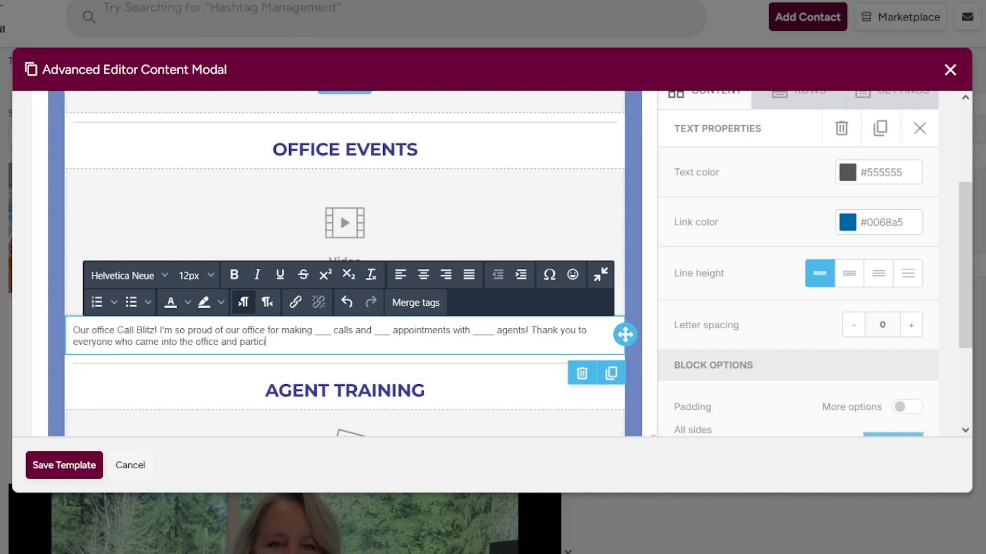
pyautogui.write('pated. It was a delight to see everyone making calls and checking in with clients')
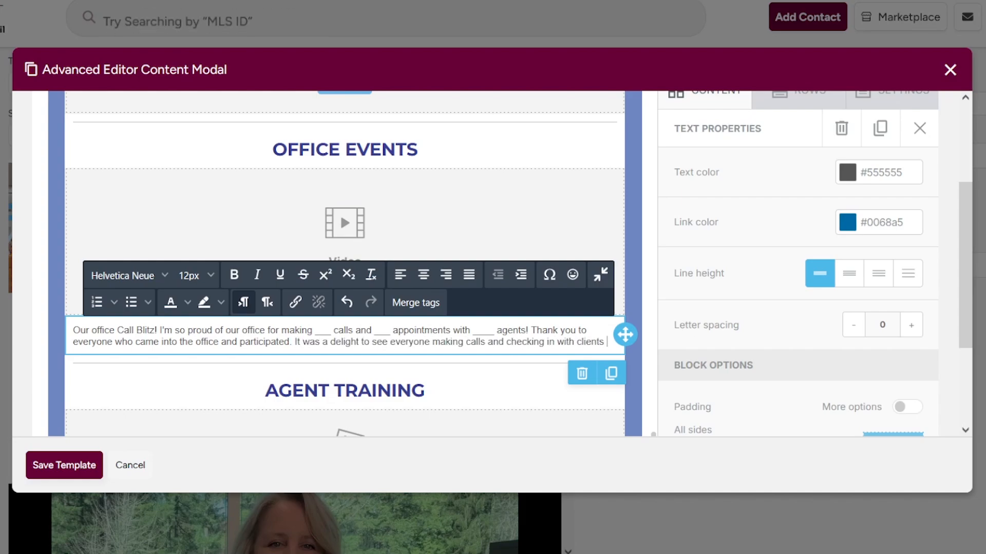
pyautogui.press('BackSpace')
pyautogui.write(', and')
pyautogui.press('BackSpace')
pyautogui.press('BackSpace')
pyautogui.press('BackSpace')
# Fix the commas, end with 'and eagerly filling the jar with marbles.' and start the reminder line.
pyautogui.click(504, 342)
pyautogui.press('BackSpace')
pyautogui.press('BackSpace')
pyautogui.press('BackSpace')
pyautogui.press('BackSpace')
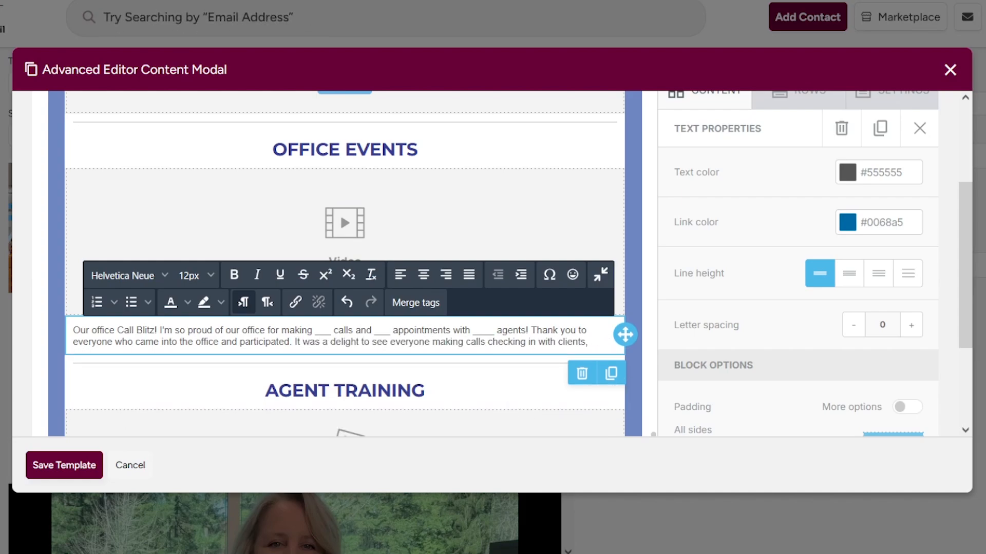
pyautogui.write(',')
pyautogui.click(591, 342)
pyautogui.write('and eagerly filling the jar with marbles.')
pyautogui.press('Return')
pyautogui.write("Don't fo")
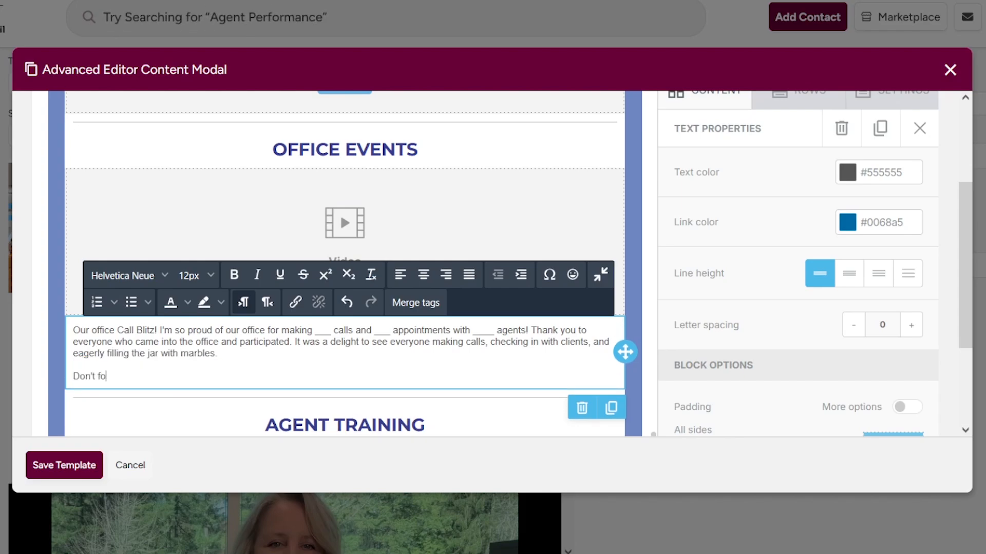
pyautogui.press('BackSpace')
pyautogui.press('BackSpace')
pyautogui.press('BackSpace')
pyautogui.press('BackSpace')
pyautogui.press('BackSpace')
pyautogui.press('BackSpace')
pyautogui.press('BackSpace')
pyautogui.press('BackSpace')
pyautogui.press('BackSpace')
pyautogui.press('BackSpace')
pyautogui.press('BackSpace')
pyautogui.press('BackSpace')
pyautogui.press('BackSpace')
pyautogui.press('BackSpace')
pyautogui.press('BackSpace')
pyautogui.press('BackSpace')
pyautogui.press('BackSpace')
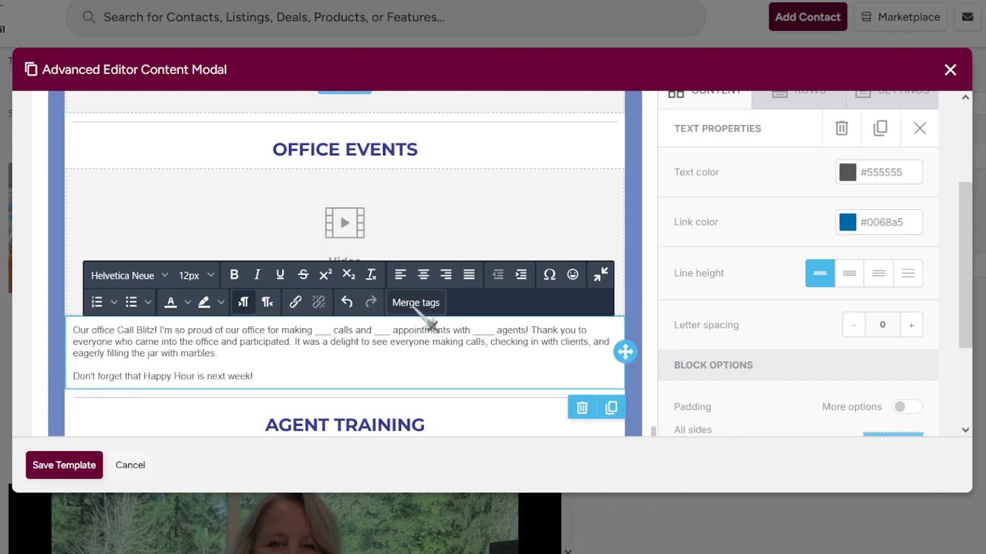
# Delete the empty image placeholder and add a Video block below AGENT TRAINING.
pyautogui.click(633, 308)
pyautogui.scroll(5, 435, 322)
pyautogui.click(436, 321)
pyautogui.click(581, 353)
pyautogui.scroll(7, 431, 271)
pyautogui.click(431, 271)
pyautogui.scroll(-11, 432, 271)
pyautogui.click(632, 276)
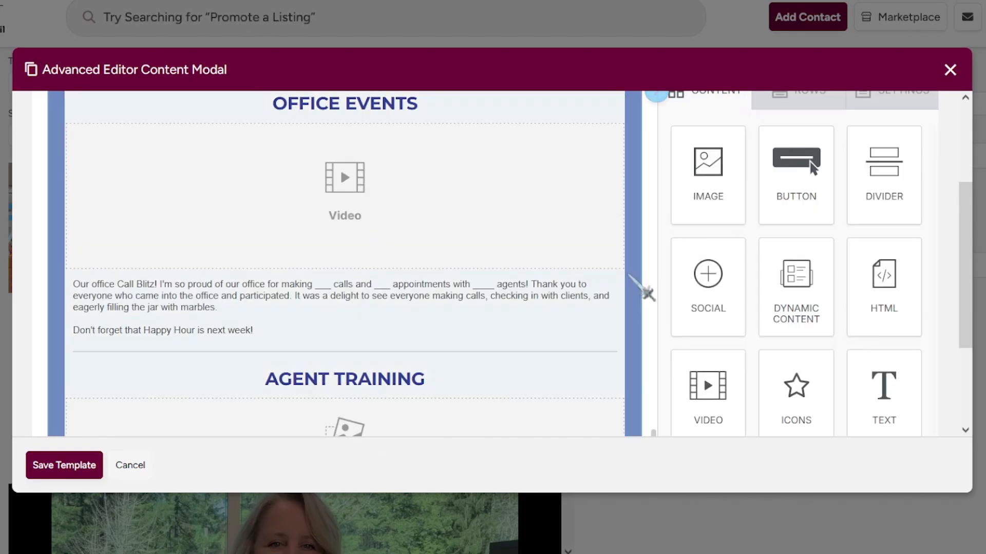
pyautogui.moveTo(759, 408); pyautogui.dragTo(319, 368)
# Caption the AGENT TRAINING video with the tutorial line on sending a listing through BHHS Connect.
pyautogui.click(267, 411)
pyautogui.write("Here'")
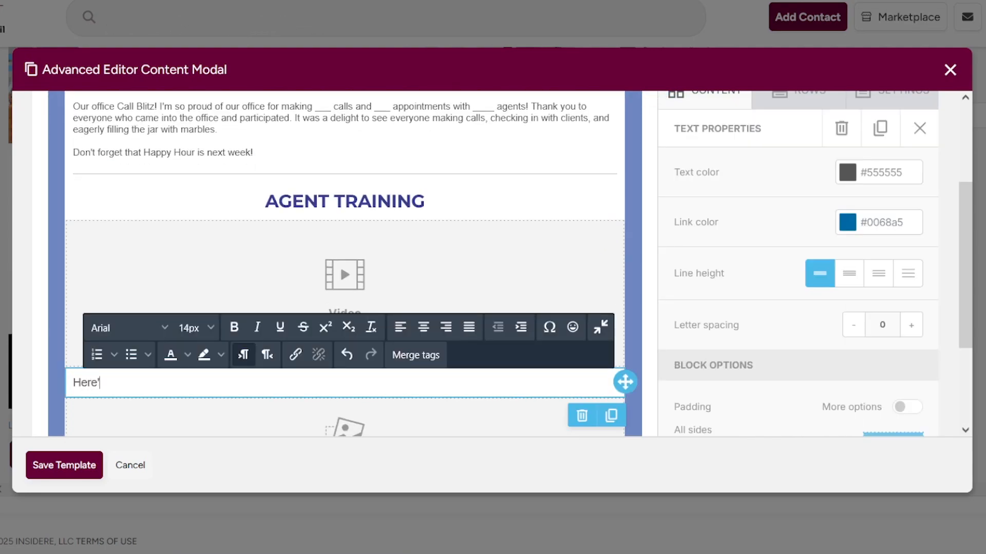
pyautogui.write('s a quick tutorial on how to send a listing to your client through BHHS Connect!')
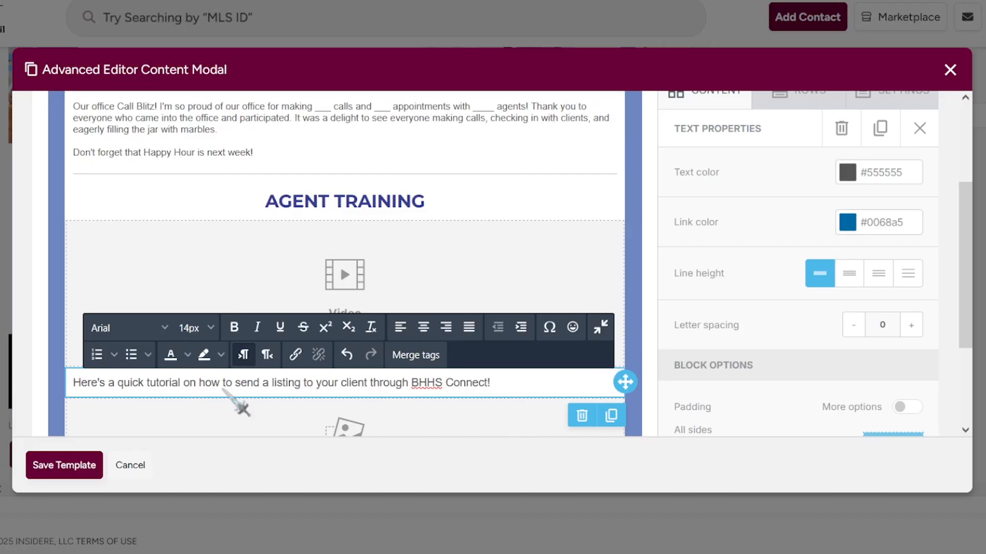
pyautogui.click(246, 354)
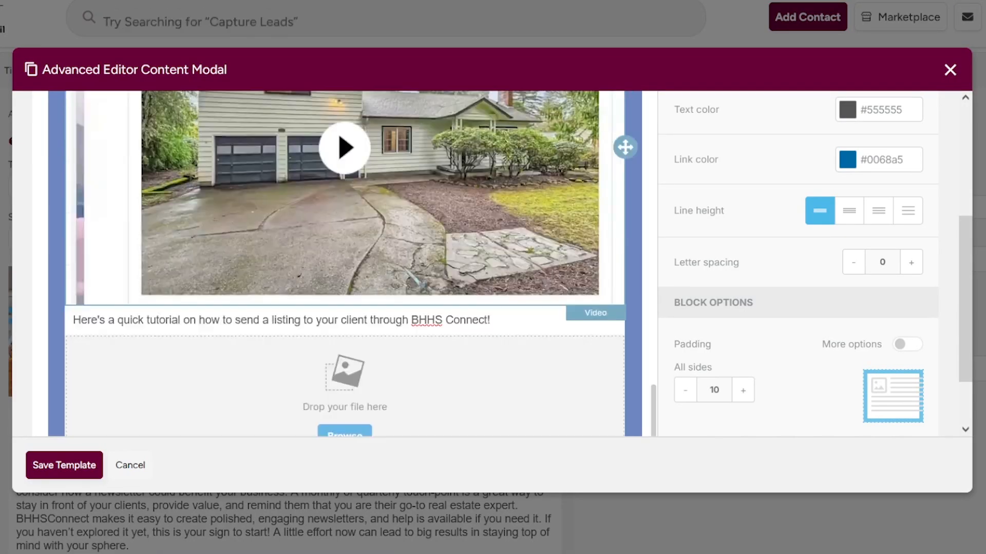
# Add a divider, type the check-in heading name, and add a Video block beneath it.
pyautogui.moveTo(883, 164); pyautogui.dragTo(485, 364)
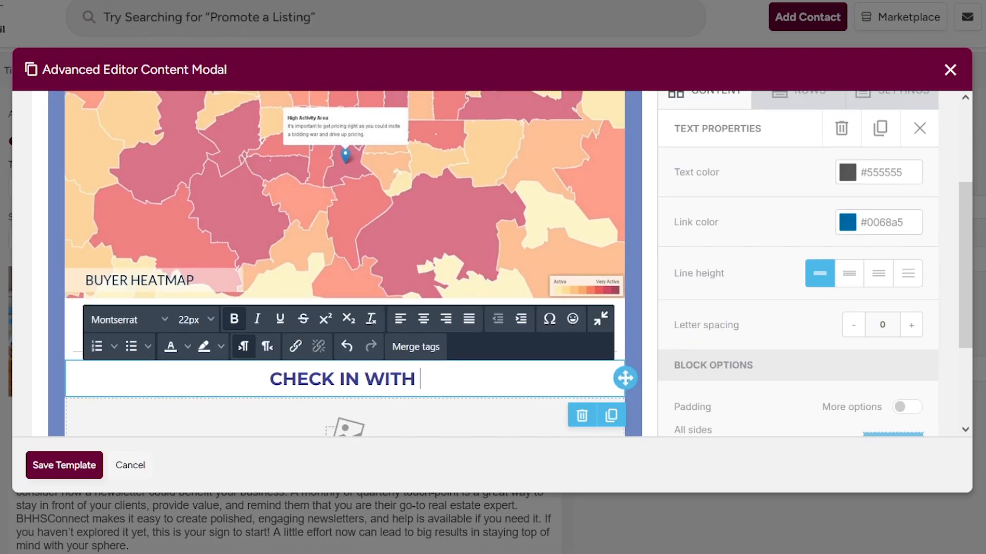
pyautogui.write('PATRICK')
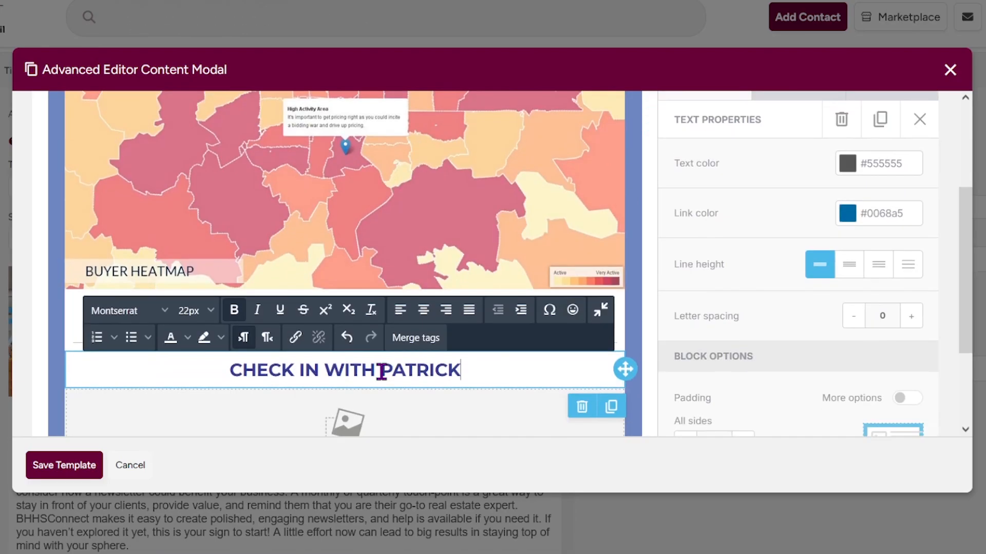
pyautogui.moveTo(708, 319); pyautogui.dragTo(502, 308)
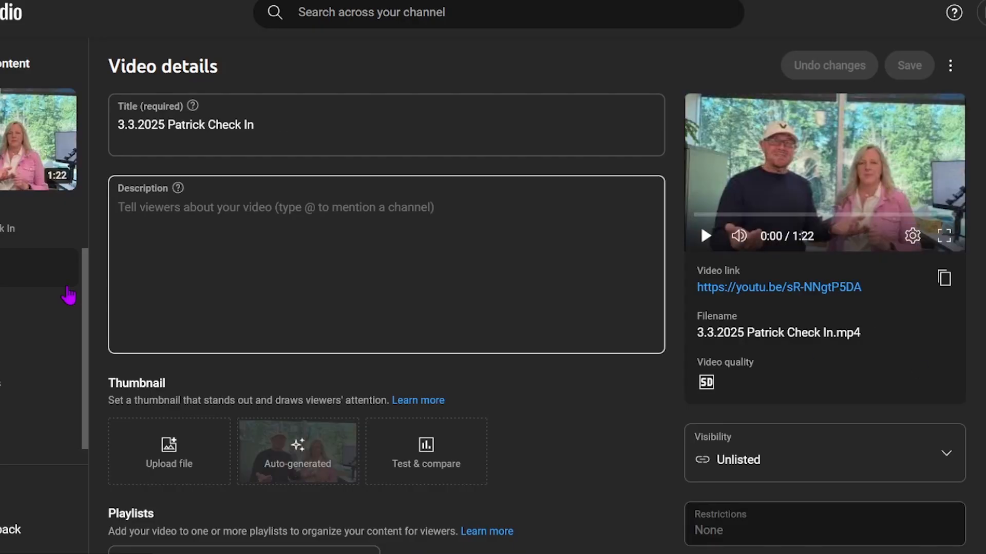
# Scroll through the unlisted video's details in YouTube Studio to check its share link.
pyautogui.scroll(-3, 568, 352)
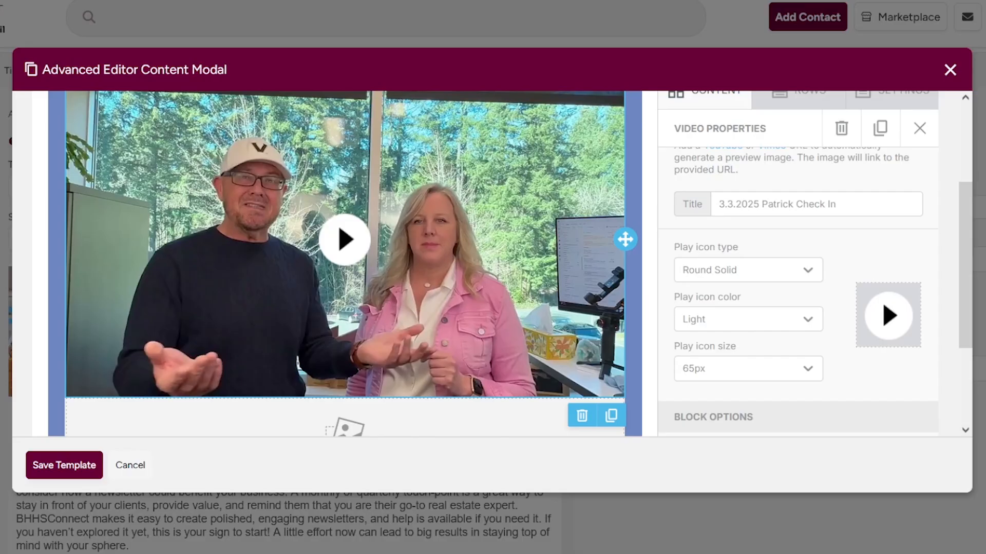
pyautogui.scroll(-3, 795, 162)
pyautogui.scroll(4, 795, 162)
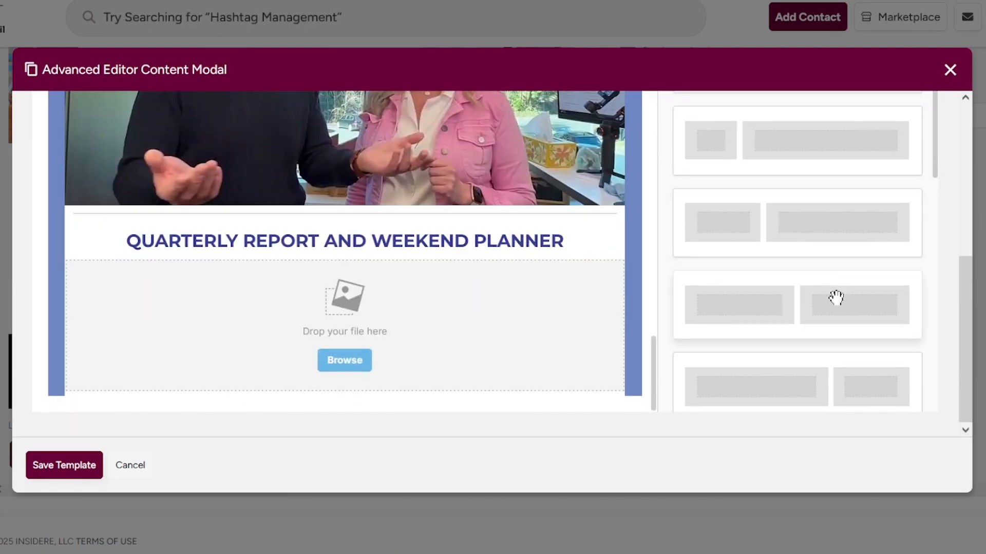
# Place a two-column row directly under the QUARTERLY REPORT AND WEEKEND PLANNER heading.
pyautogui.moveTo(836, 298); pyautogui.dragTo(343, 376)
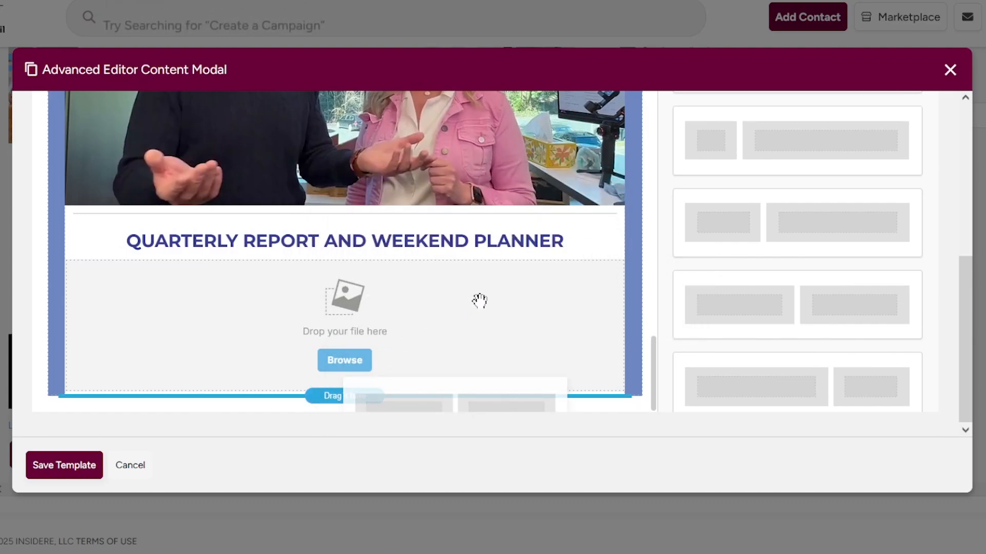
pyautogui.moveTo(479, 300); pyautogui.dragTo(502, 292)
pyautogui.scroll(-2, 581, 319)
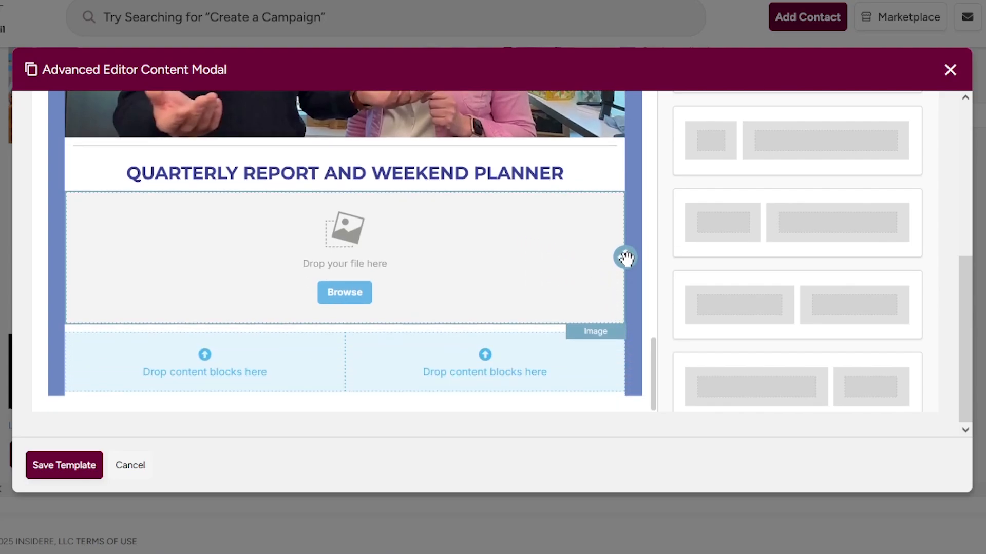
pyautogui.moveTo(625, 258); pyautogui.dragTo(507, 383)
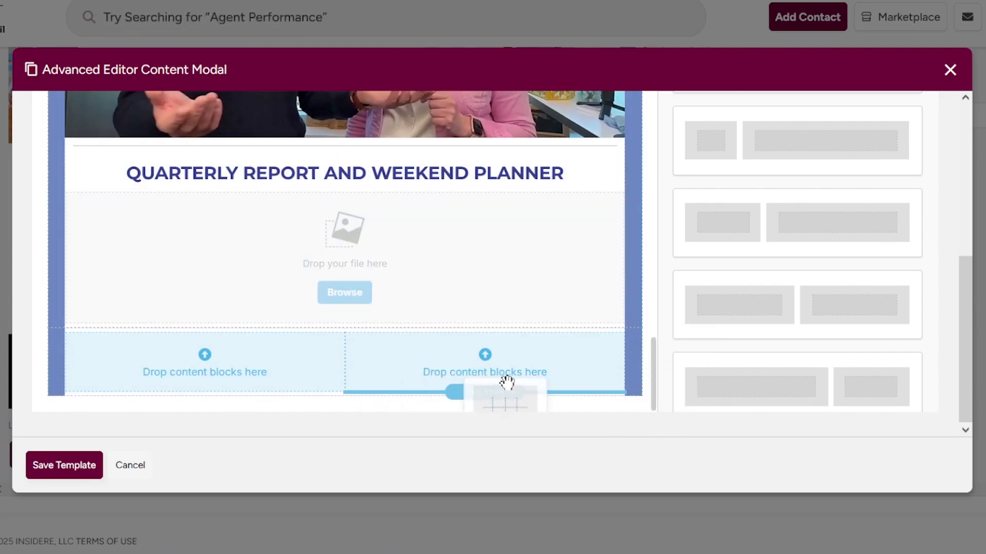
pyautogui.moveTo(610, 370); pyautogui.dragTo(652, 383)
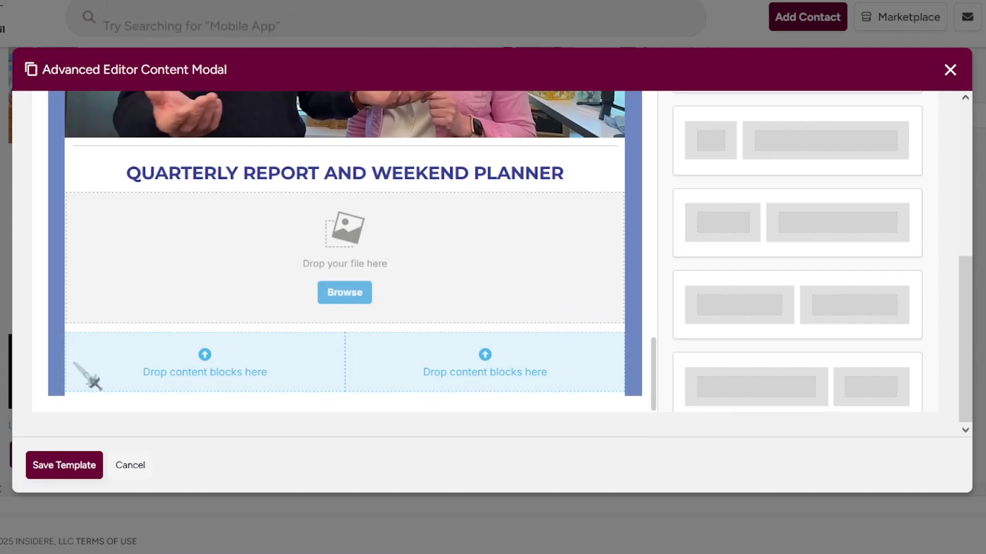
pyautogui.moveTo(62, 359); pyautogui.dragTo(364, 312)
pyautogui.moveTo(619, 291); pyautogui.dragTo(620, 292)
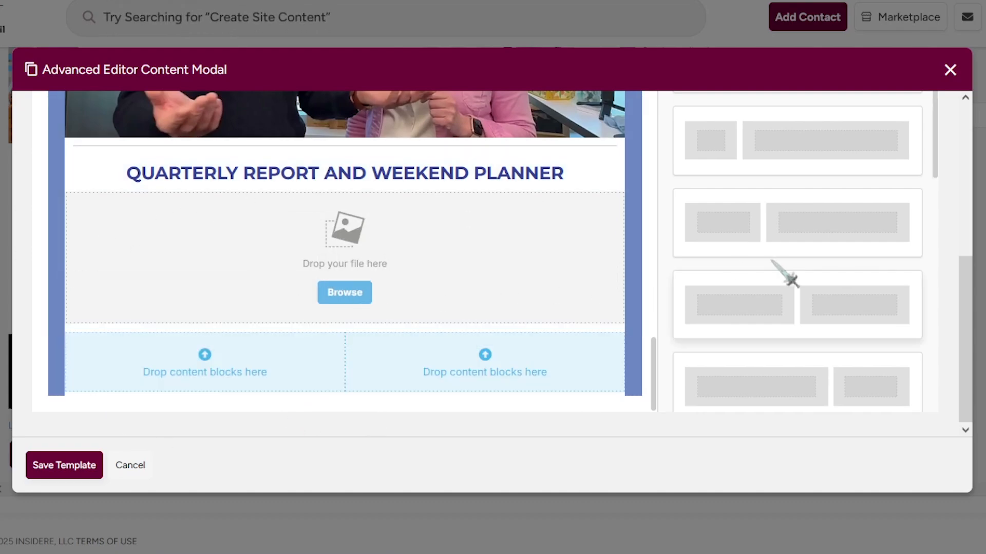
pyautogui.scroll(2, 792, 272)
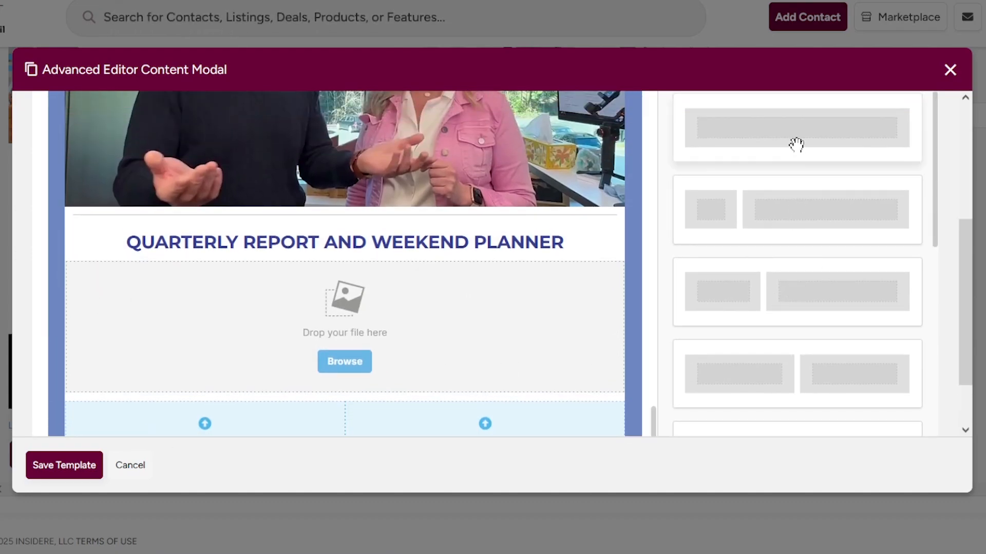
# Move the image placeholder row below the new two-column row.
pyautogui.moveTo(796, 145); pyautogui.dragTo(379, 416)
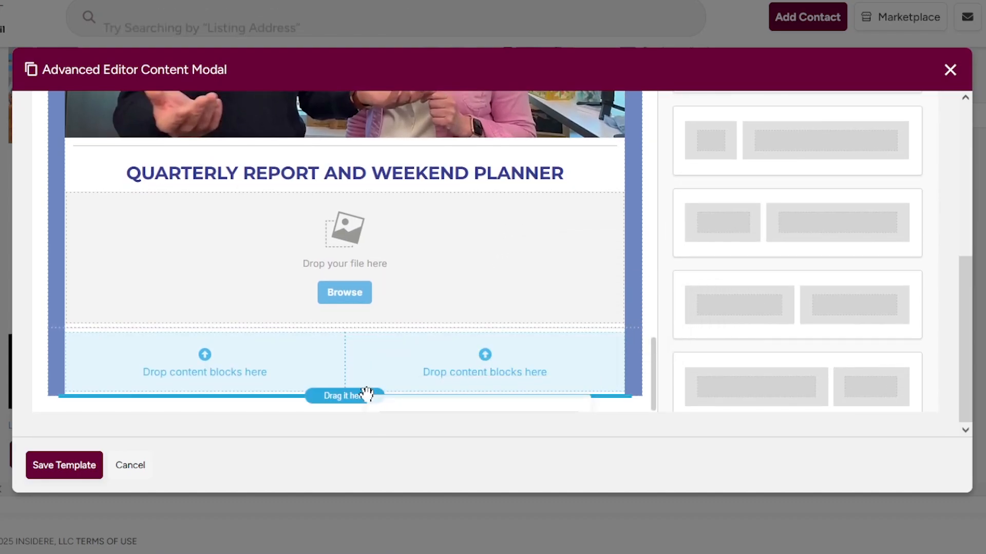
pyautogui.moveTo(442, 375); pyautogui.dragTo(510, 341)
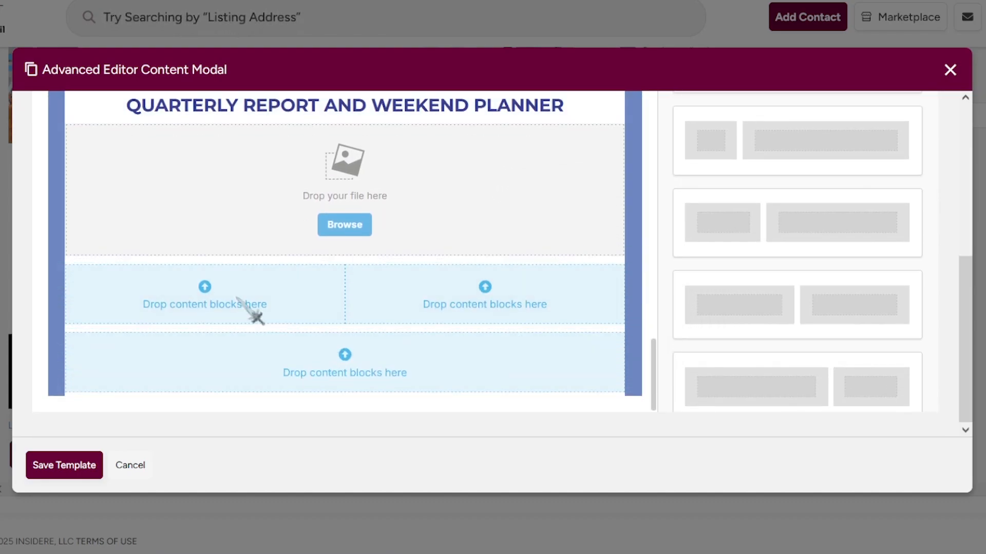
pyautogui.moveTo(623, 188); pyautogui.dragTo(598, 380)
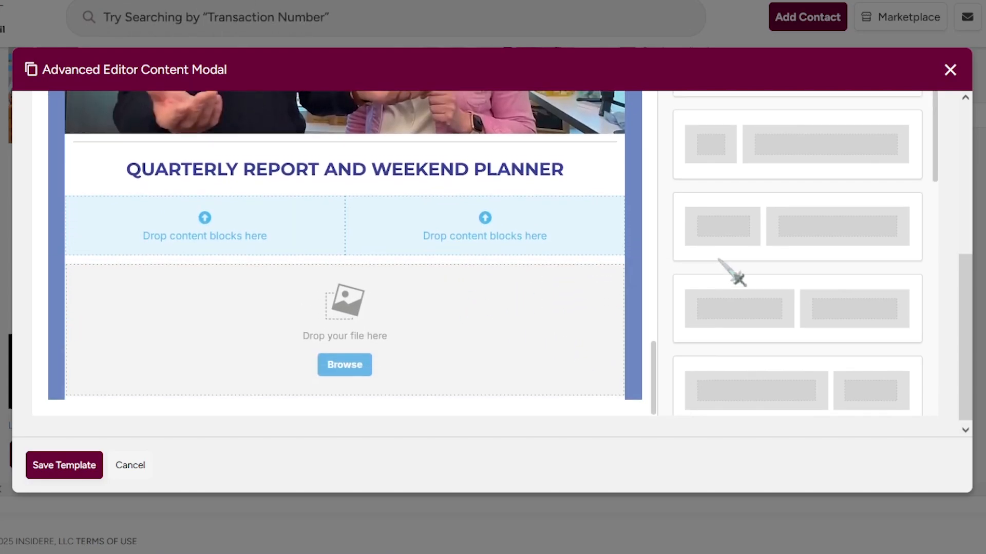
pyautogui.scroll(5, 718, 259)
# Add a divider line below the two-column row.
pyautogui.click(713, 230)
pyautogui.scroll(-2, 760, 236)
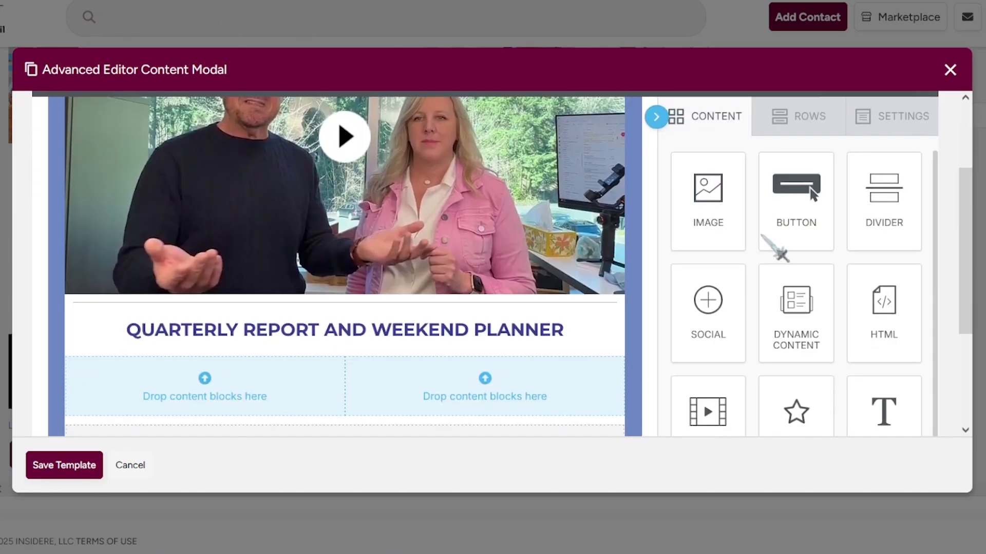
pyautogui.scroll(-4, 791, 267)
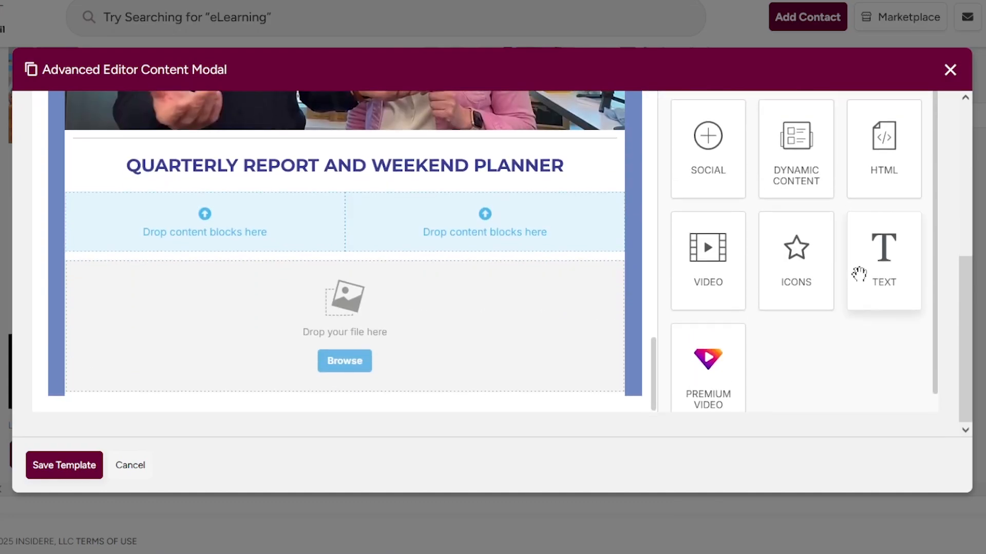
pyautogui.scroll(3, 883, 257)
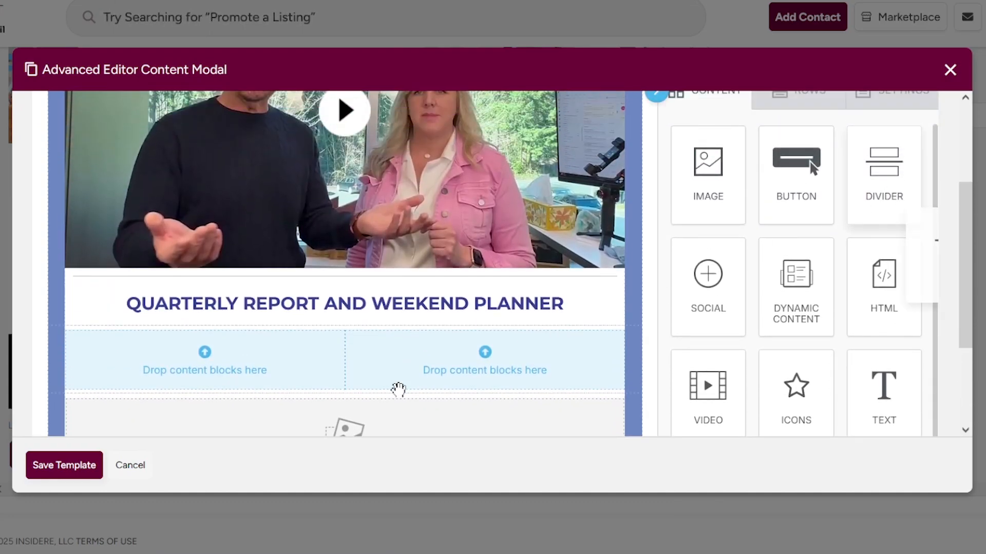
pyautogui.moveTo(398, 390); pyautogui.dragTo(377, 401)
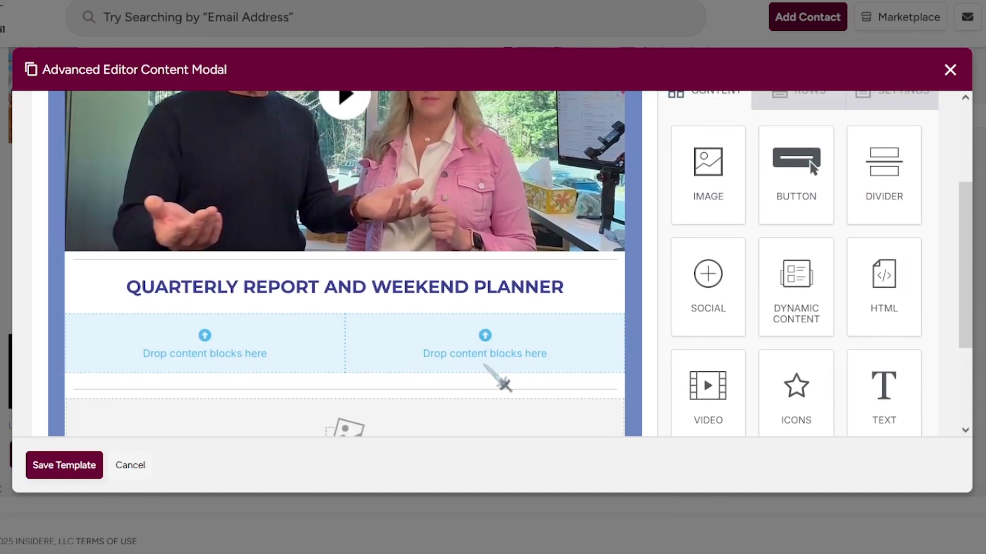
pyautogui.scroll(-3, 501, 382)
pyautogui.scroll(3, 818, 370)
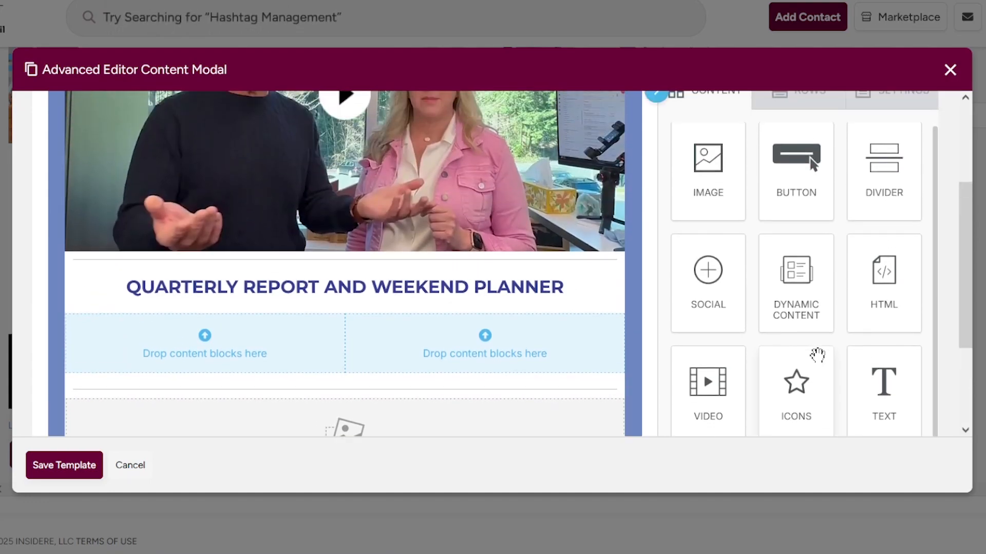
pyautogui.scroll(-3, 893, 231)
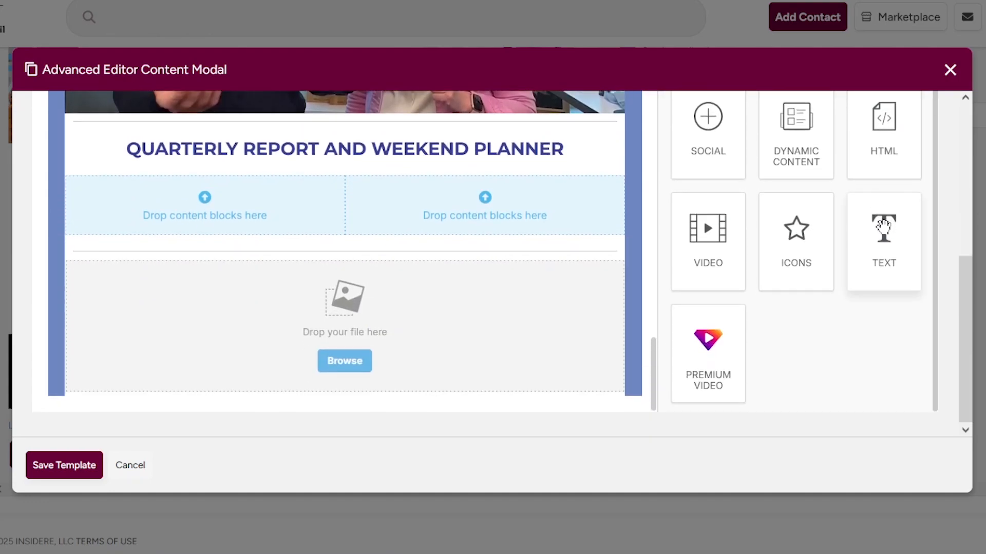
pyautogui.scroll(3, 883, 231)
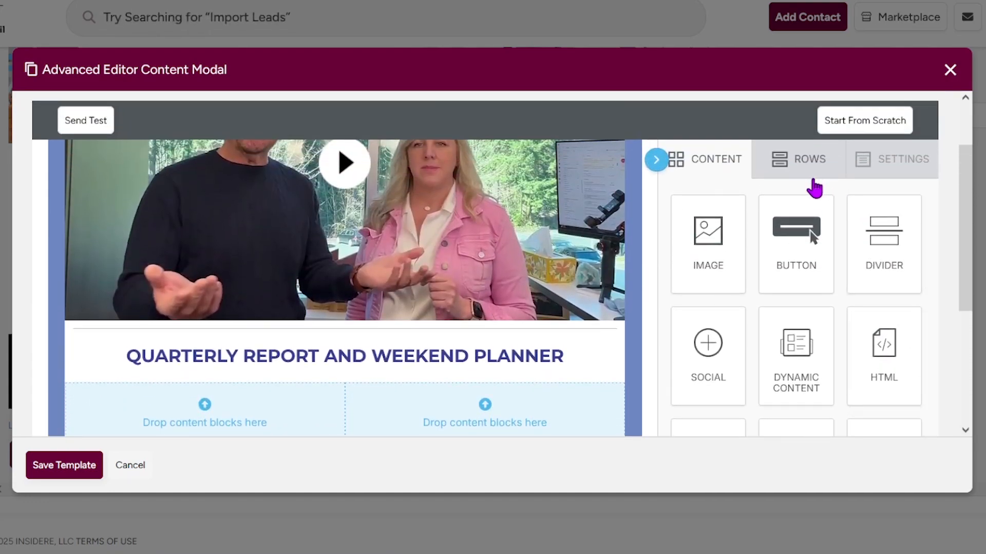
# Add two- and three-column rows below the image block.
pyautogui.click(815, 177)
pyautogui.scroll(-4, 830, 205)
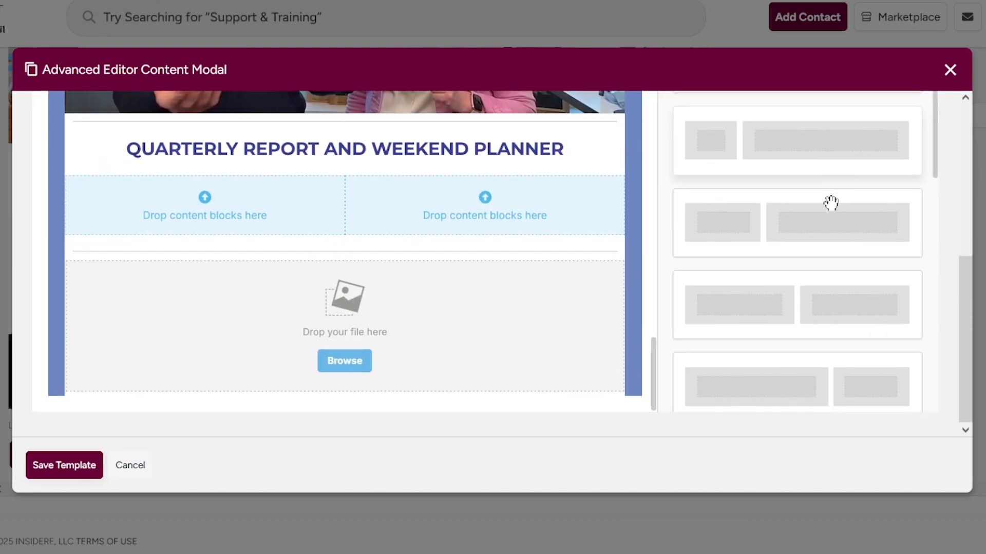
pyautogui.moveTo(828, 313); pyautogui.dragTo(420, 389)
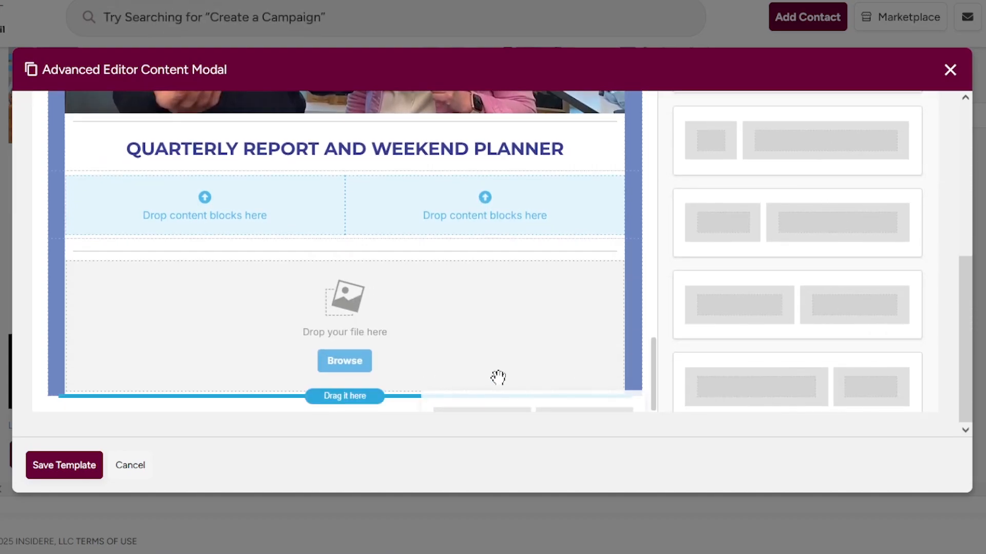
pyautogui.moveTo(498, 379); pyautogui.dragTo(623, 326)
pyautogui.scroll(5, 775, 304)
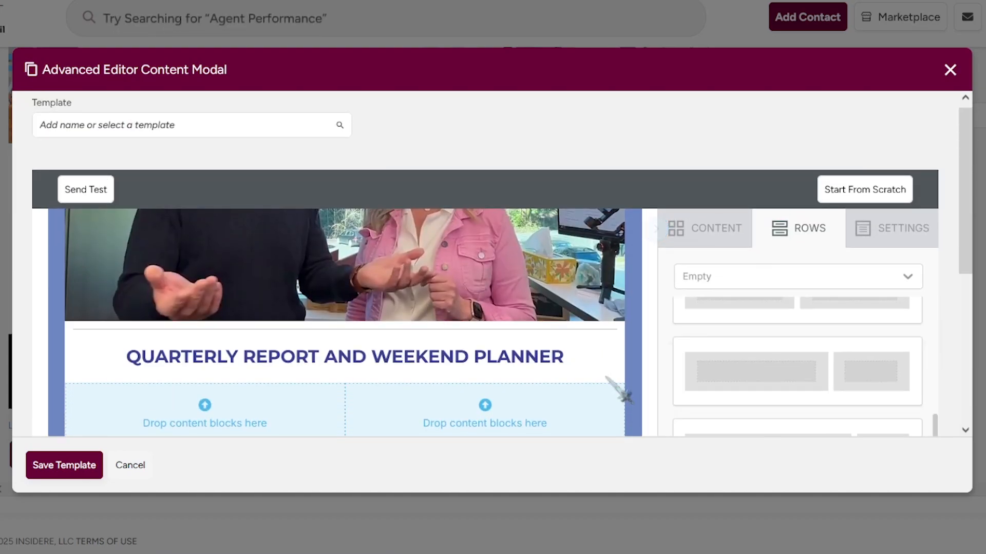
pyautogui.scroll(-5, 606, 378)
pyautogui.moveTo(797, 259); pyautogui.dragTo(611, 382)
pyautogui.scroll(10, 719, 293)
# Drop an Image block into the right column of the new two-column row.
pyautogui.click(706, 228)
pyautogui.scroll(-5, 464, 272)
pyautogui.scroll(1, 510, 224)
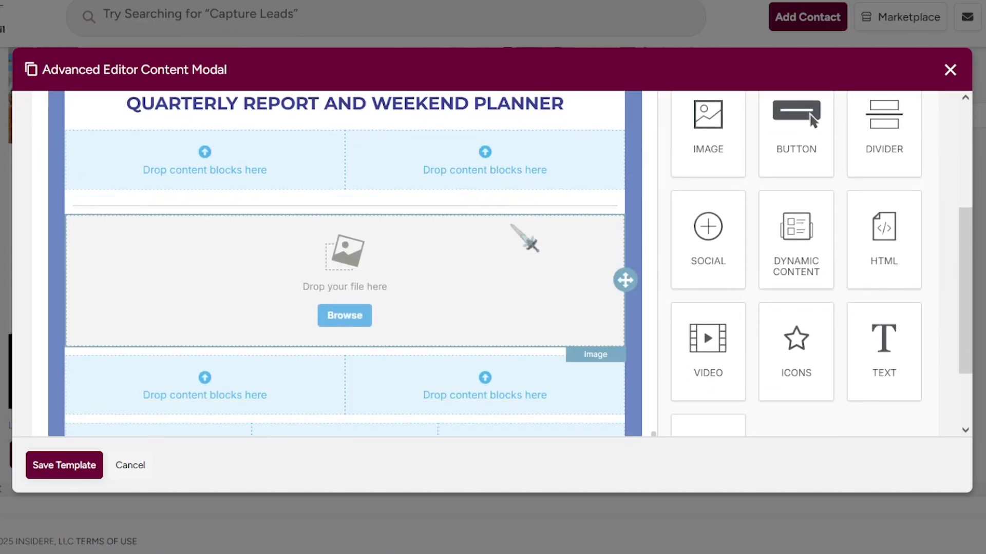
pyautogui.scroll(-1, 514, 224)
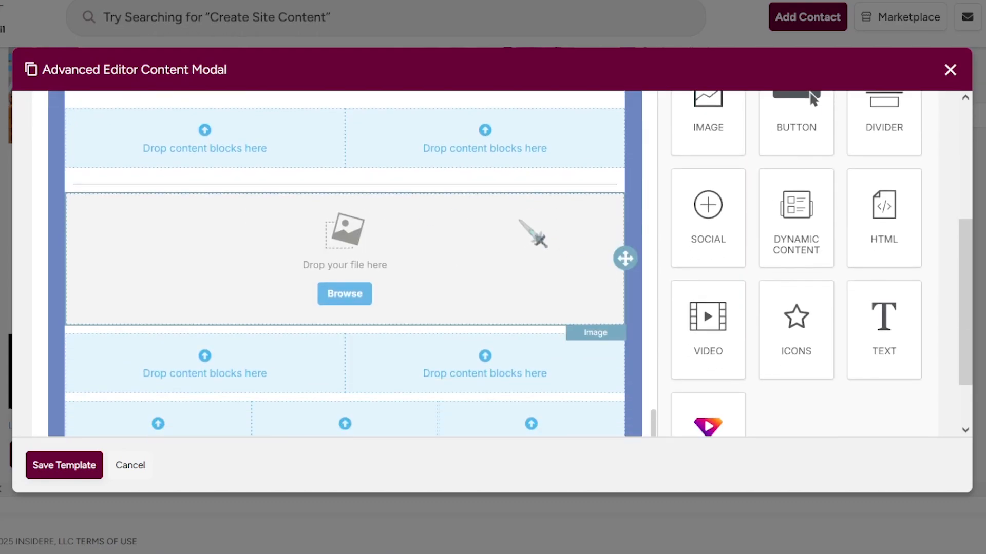
pyautogui.scroll(-3, 534, 234)
pyautogui.scroll(2, 534, 233)
pyautogui.scroll(2, 655, 233)
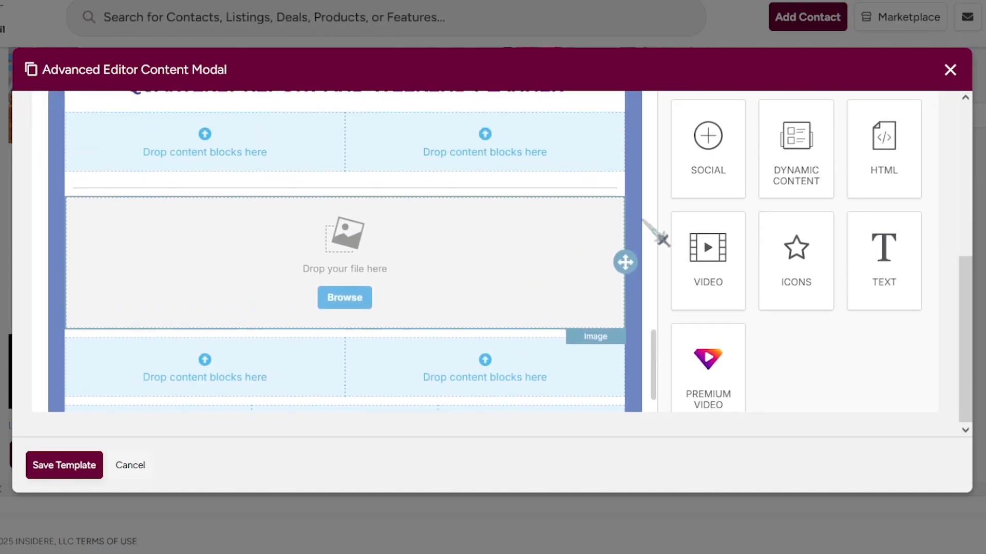
pyautogui.scroll(2, 853, 258)
pyautogui.scroll(-2, 853, 257)
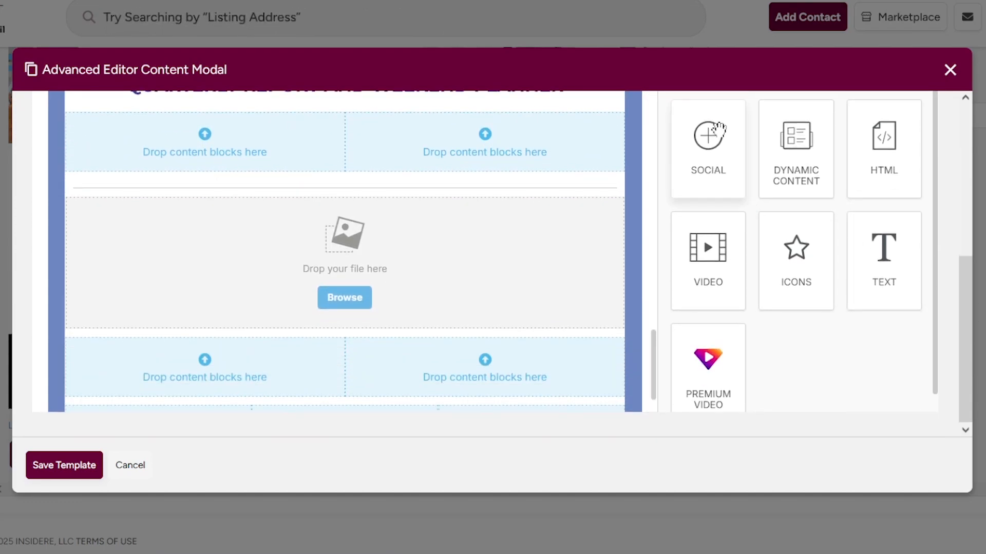
pyautogui.scroll(2, 719, 134)
pyautogui.moveTo(719, 135)
pyautogui.mouseDown()
pyautogui.moveTo(460, 412)
pyautogui.moveTo(470, 422)
pyautogui.mouseUp()
pyautogui.scroll(-2, 480, 430)
# Add an image block to the lower-left column and insert the office group meeting photo.
pyautogui.scroll(1, 554, 380)
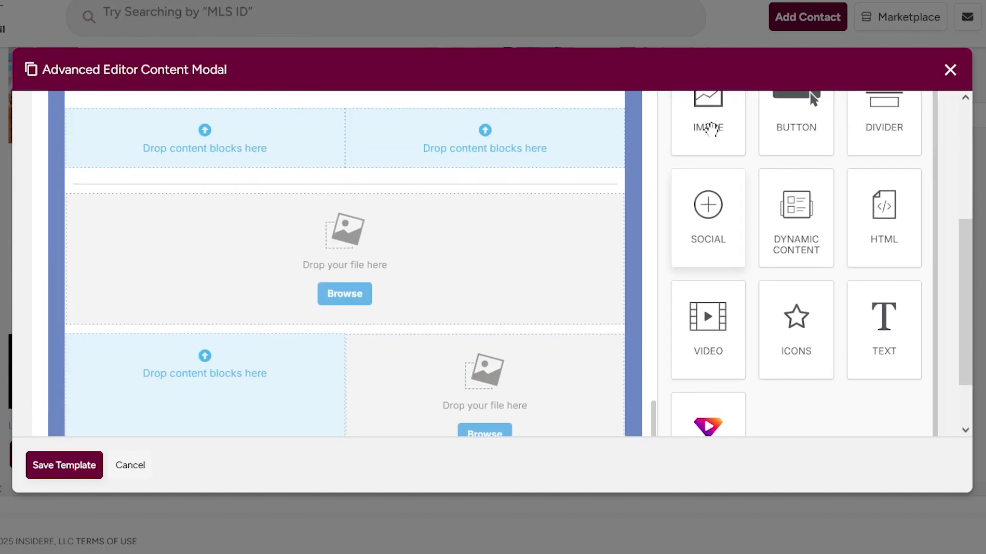
pyautogui.moveTo(711, 129); pyautogui.dragTo(308, 356)
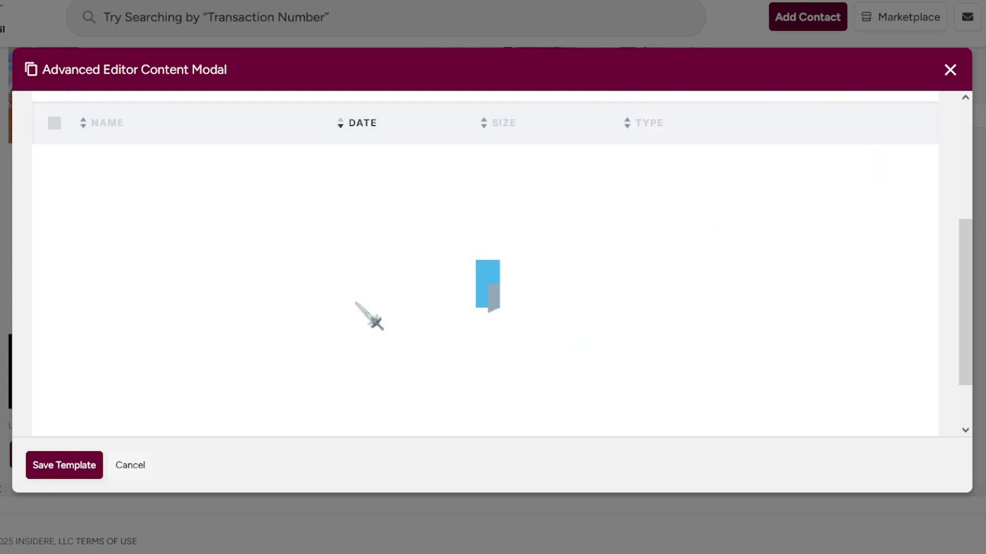
pyautogui.scroll(-1, 282, 378)
pyautogui.click(281, 378)
pyautogui.scroll(-5, 413, 346)
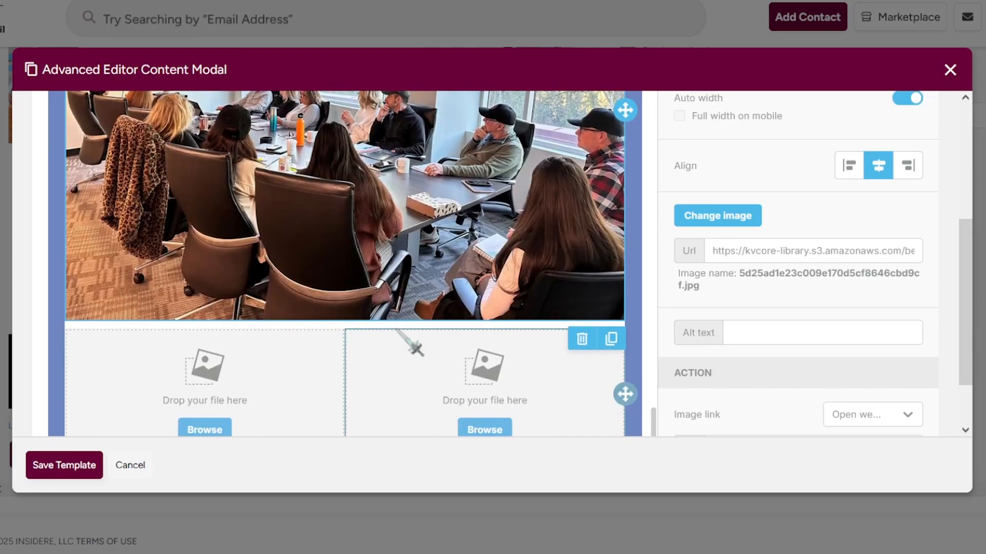
pyautogui.scroll(-1, 396, 330)
pyautogui.click(215, 366)
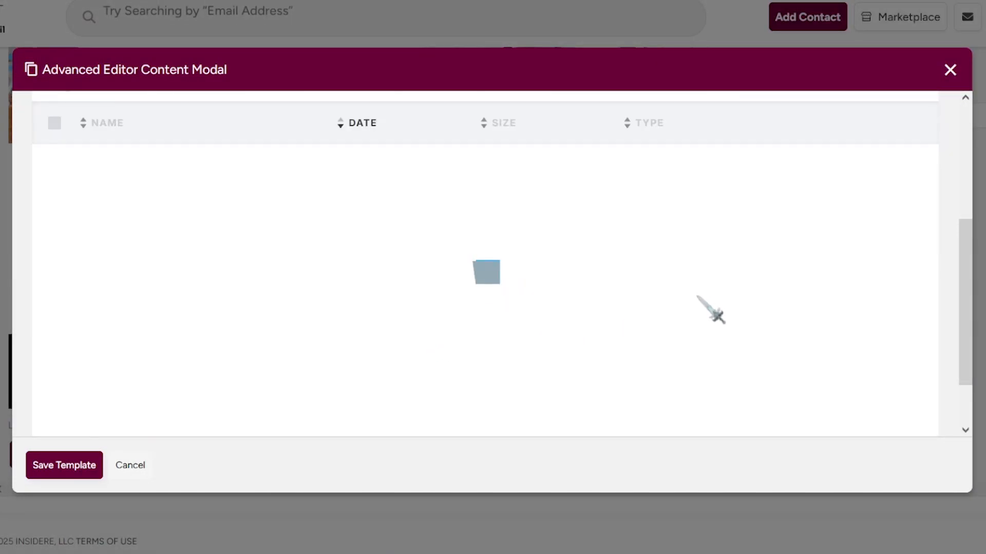
# Fill the right image cell, inserting the power broker panel flyer.
pyautogui.scroll(-3, 729, 306)
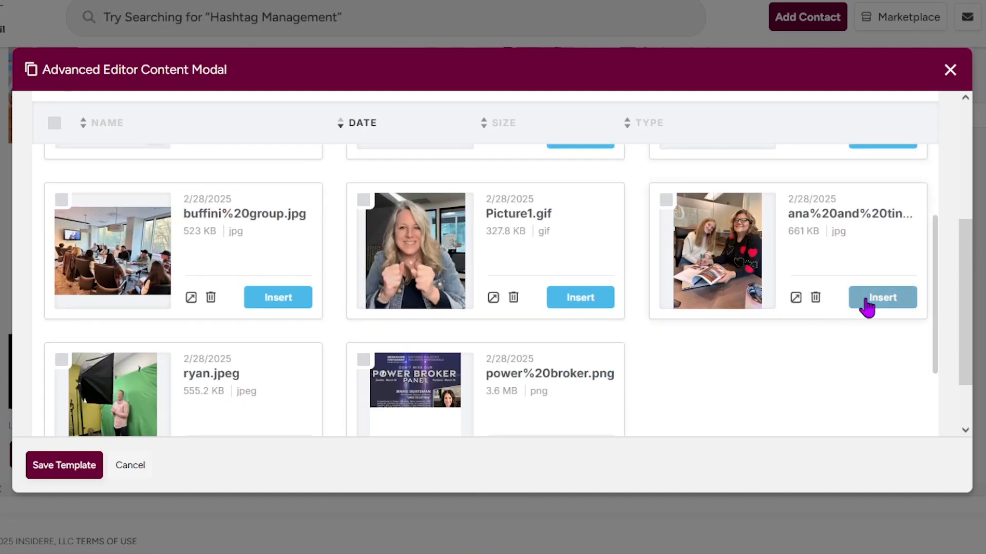
pyautogui.scroll(-1, 363, 301)
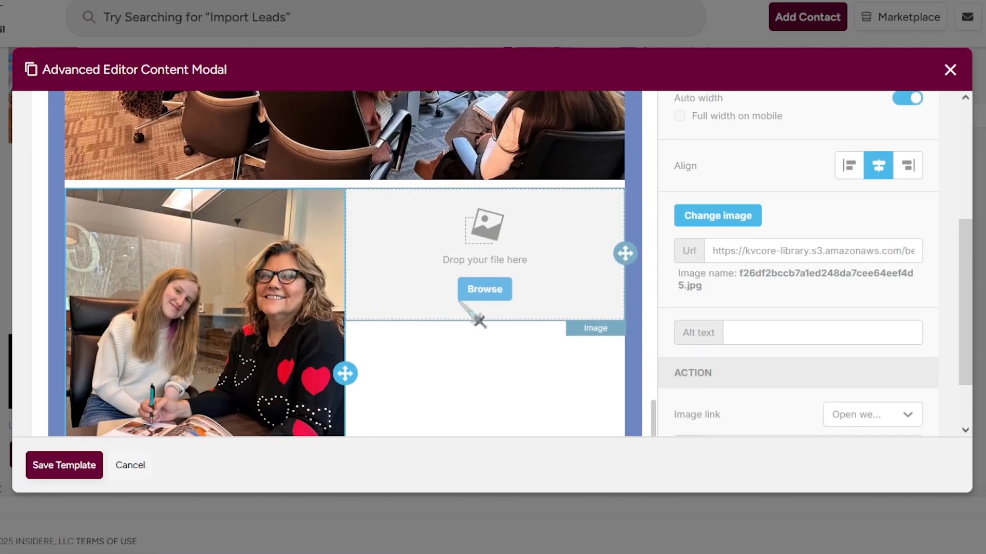
pyautogui.click(480, 298)
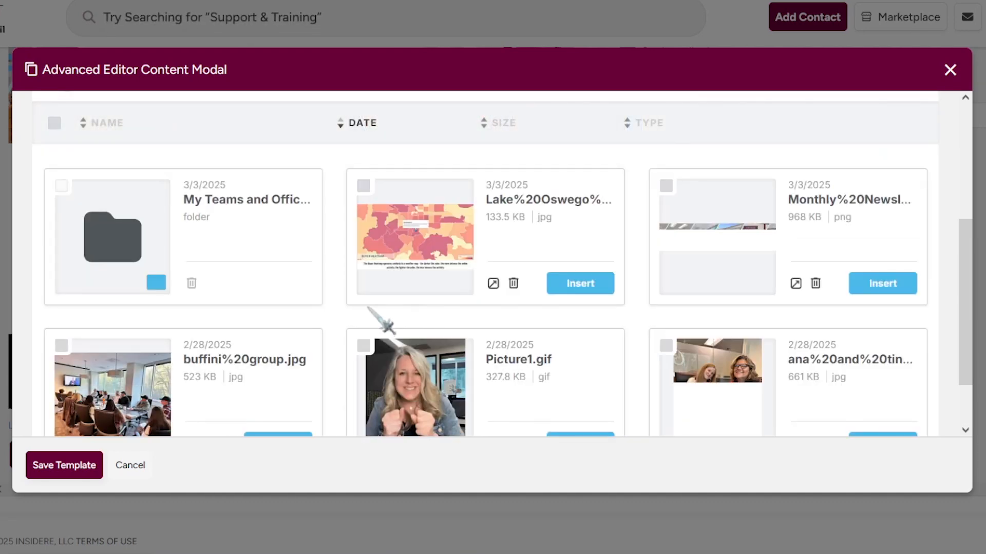
pyautogui.scroll(-6, 363, 314)
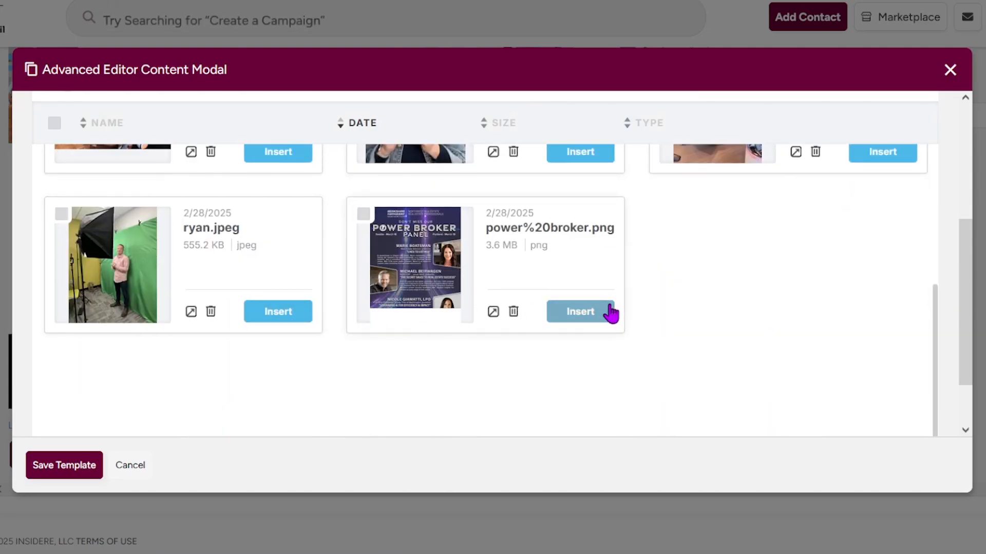
pyautogui.click(580, 311)
pyautogui.scroll(10, 625, 359)
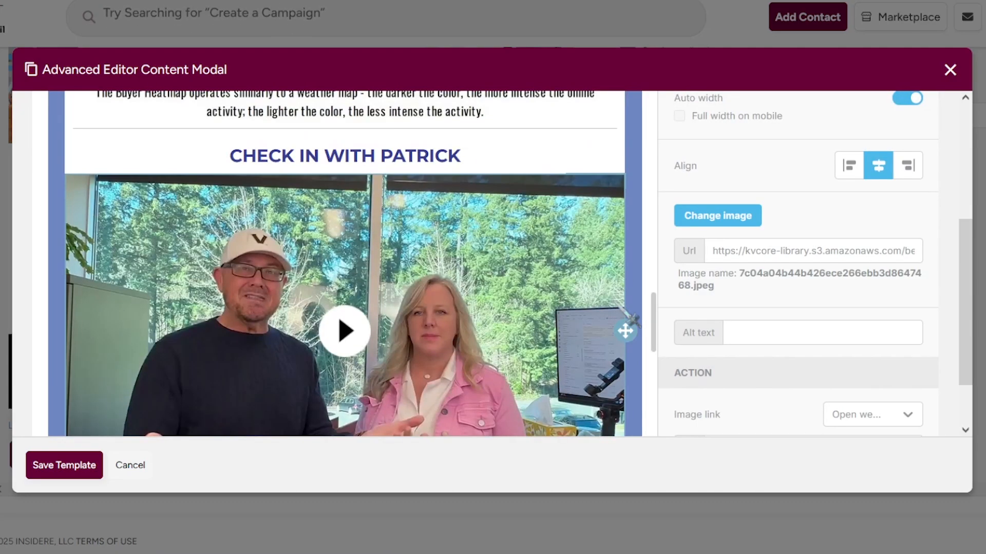
pyautogui.scroll(-10, 631, 319)
pyautogui.scroll(4, 537, 237)
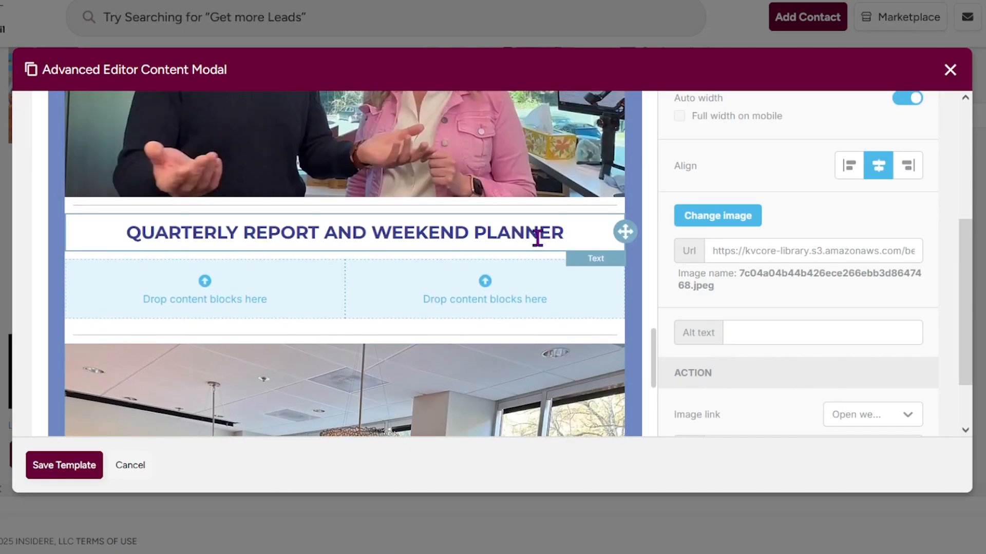
# Duplicate the heading, place it above the photos and retitle it 'PHOTOS FROM THE OFFICE'.
pyautogui.click(537, 237)
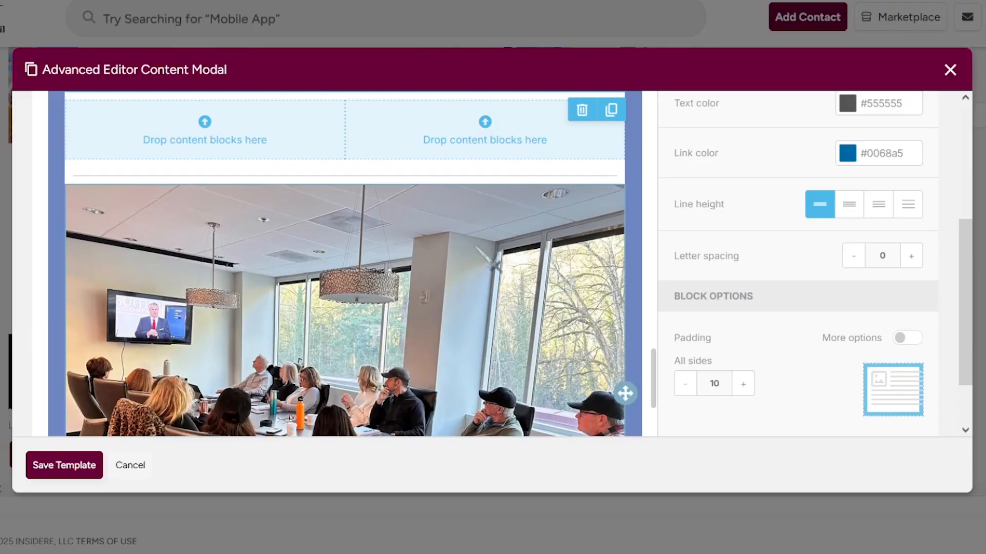
pyautogui.moveTo(622, 392); pyautogui.dragTo(616, 323)
pyautogui.tripleClick(293, 307)
pyautogui.write('PHOTOS FROM THE OF')
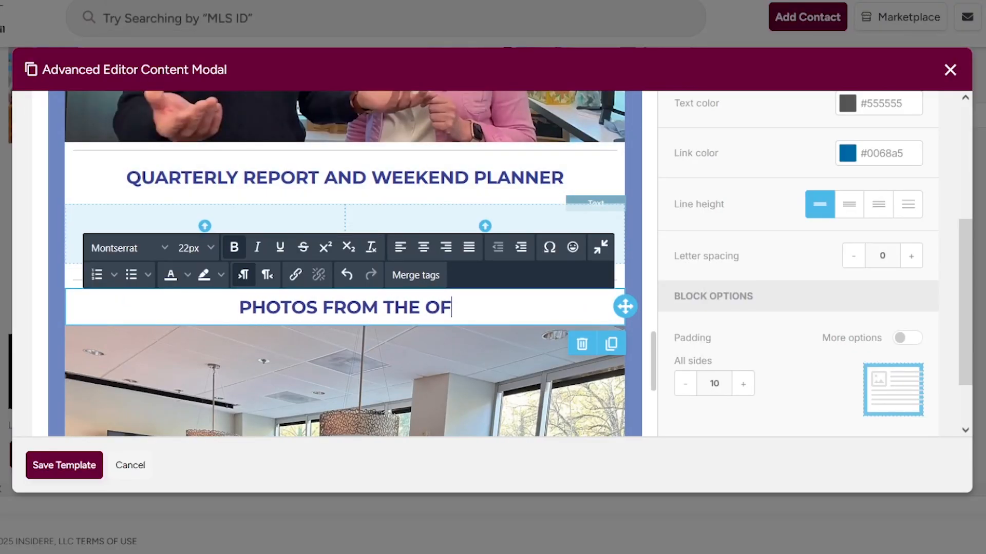
pyautogui.write('FICE')
pyautogui.click(396, 180)
pyautogui.scroll(-15, 609, 289)
pyautogui.scroll(4, 827, 297)
pyautogui.click(704, 128)
pyautogui.scroll(-5, 522, 279)
# Drop a Social block (Facebook, X, Instagram, LinkedIn) into each of the three empty columns.
pyautogui.scroll(2, 799, 204)
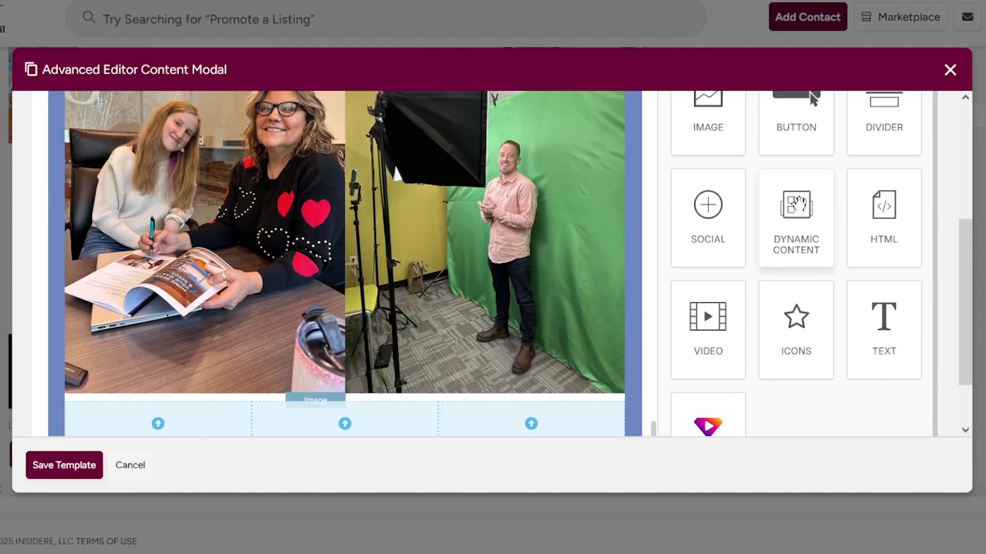
pyautogui.scroll(-1, 797, 204)
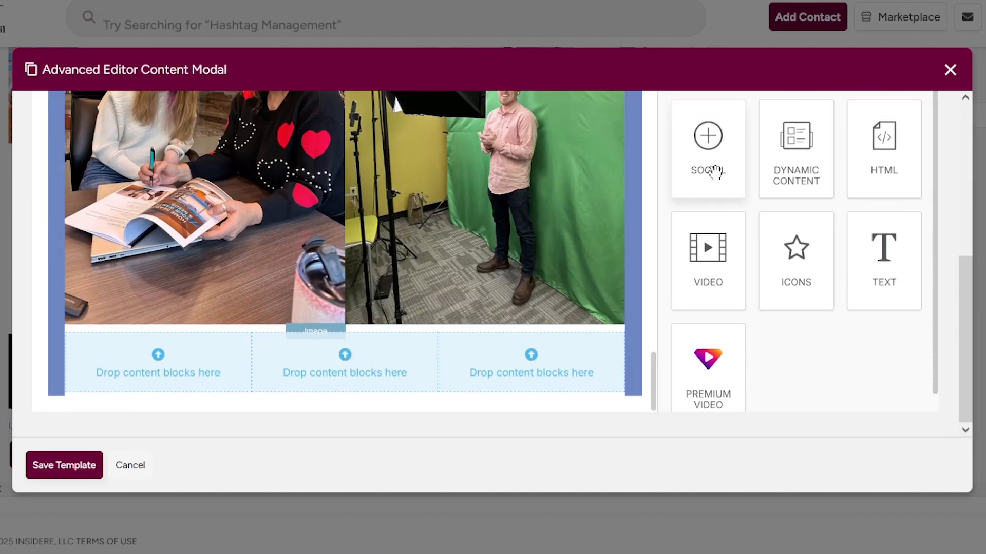
pyautogui.moveTo(715, 171); pyautogui.dragTo(159, 354)
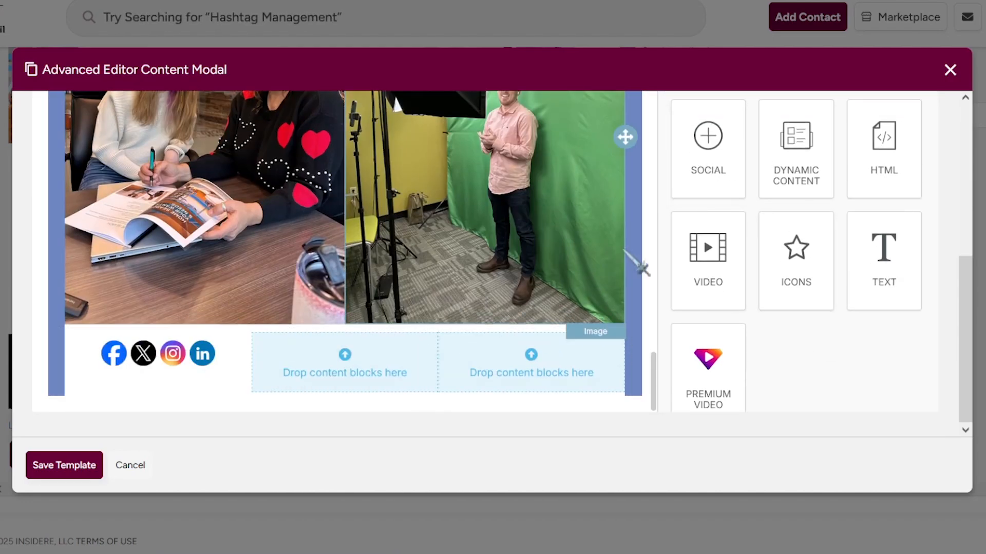
pyautogui.moveTo(685, 188); pyautogui.dragTo(501, 325)
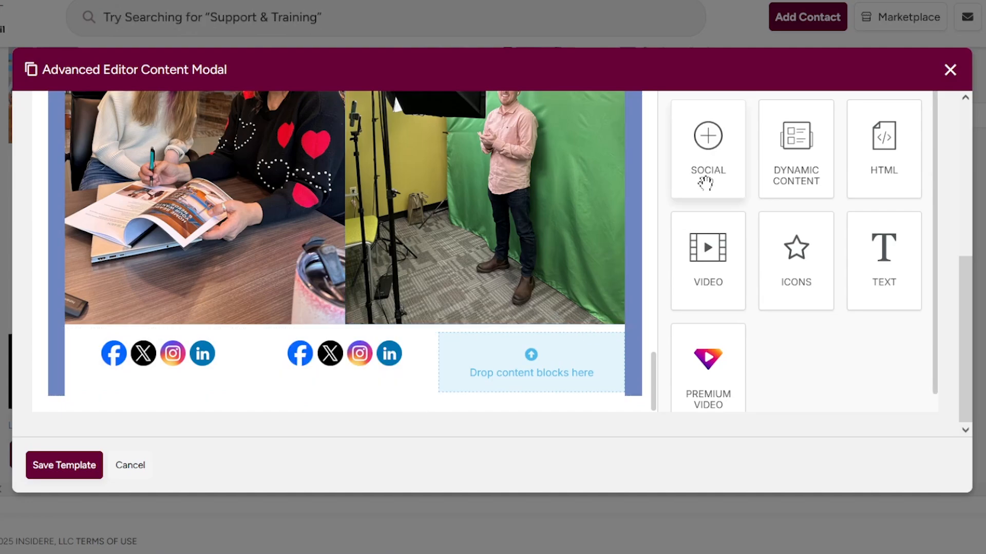
pyautogui.moveTo(705, 183); pyautogui.dragTo(308, 370)
# Remove X, LinkedIn and Facebook from the first social icon set, leaving only Instagram.
pyautogui.click(203, 375)
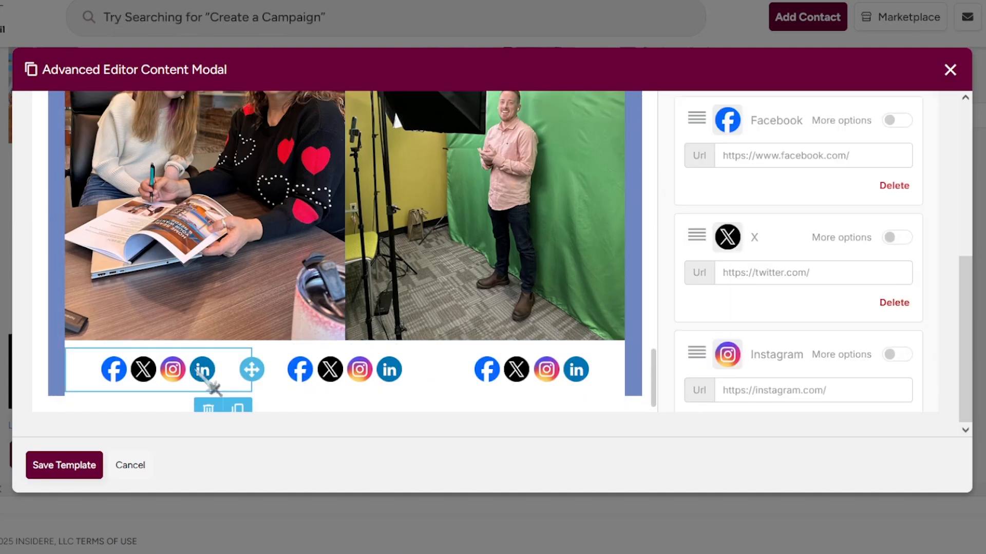
pyautogui.scroll(1, 919, 306)
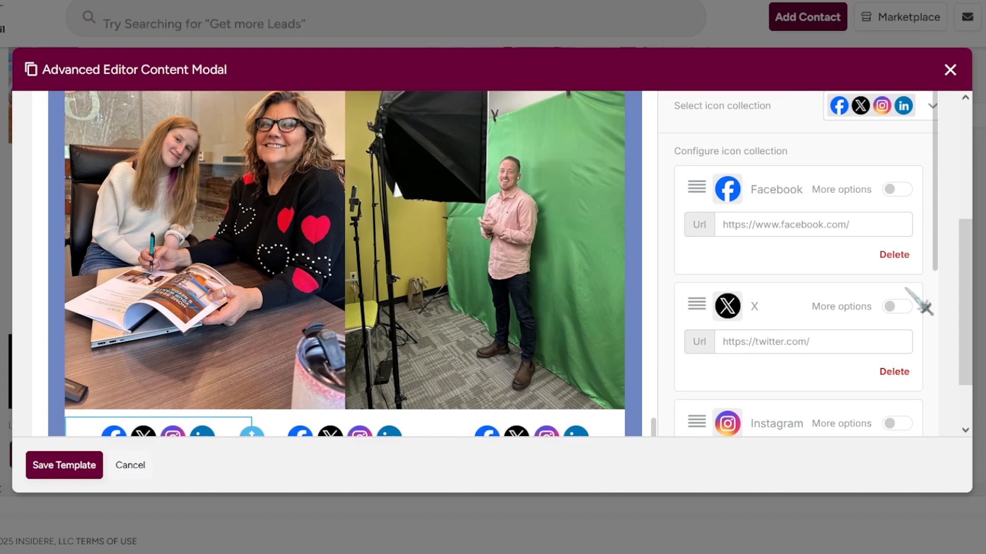
pyautogui.click(895, 379)
pyautogui.scroll(-2, 900, 375)
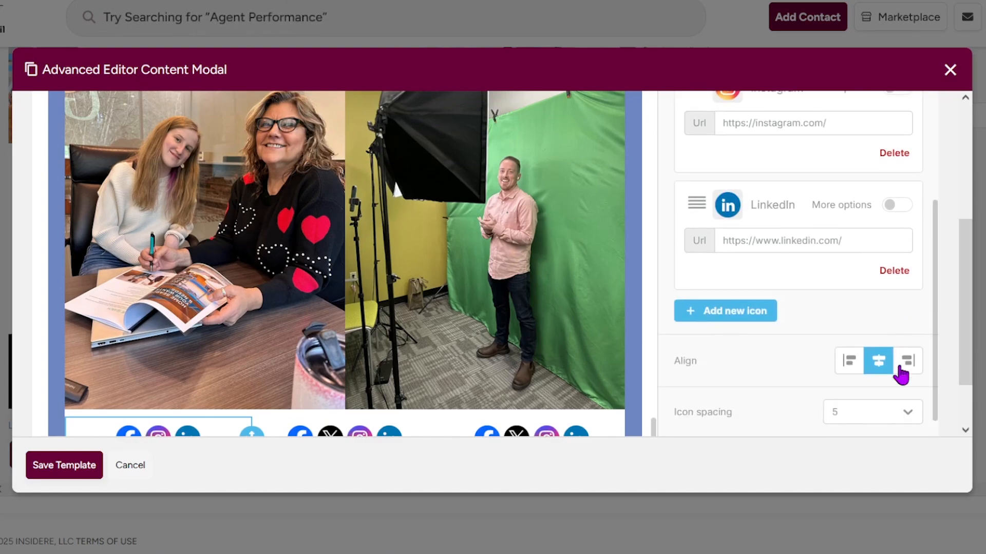
pyautogui.scroll(-3, 901, 376)
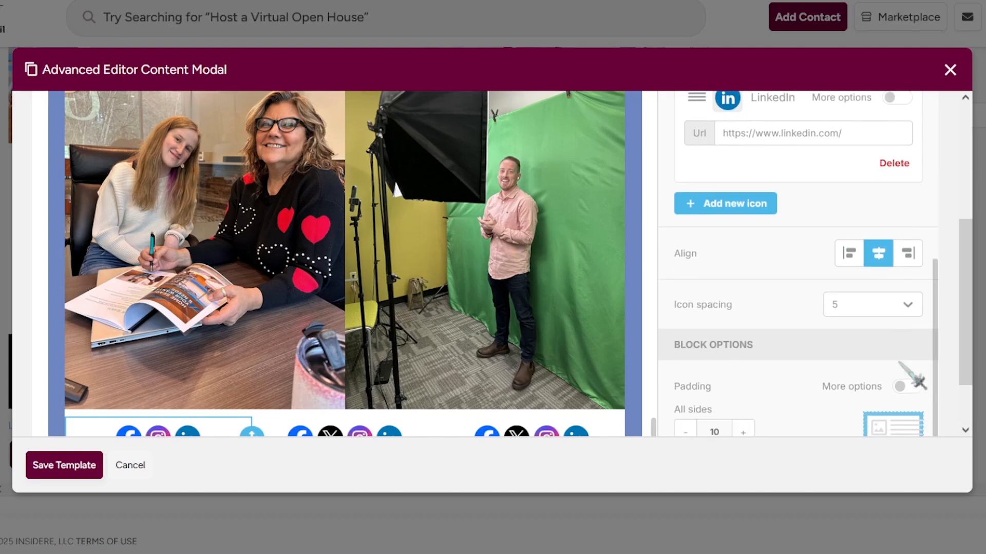
pyautogui.scroll(4, 899, 363)
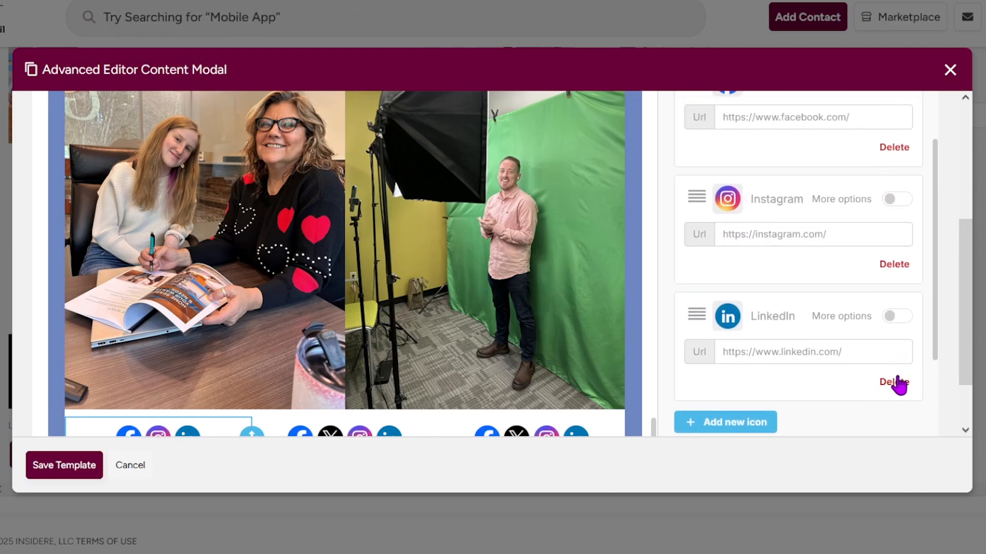
pyautogui.click(899, 386)
pyautogui.scroll(3, 911, 364)
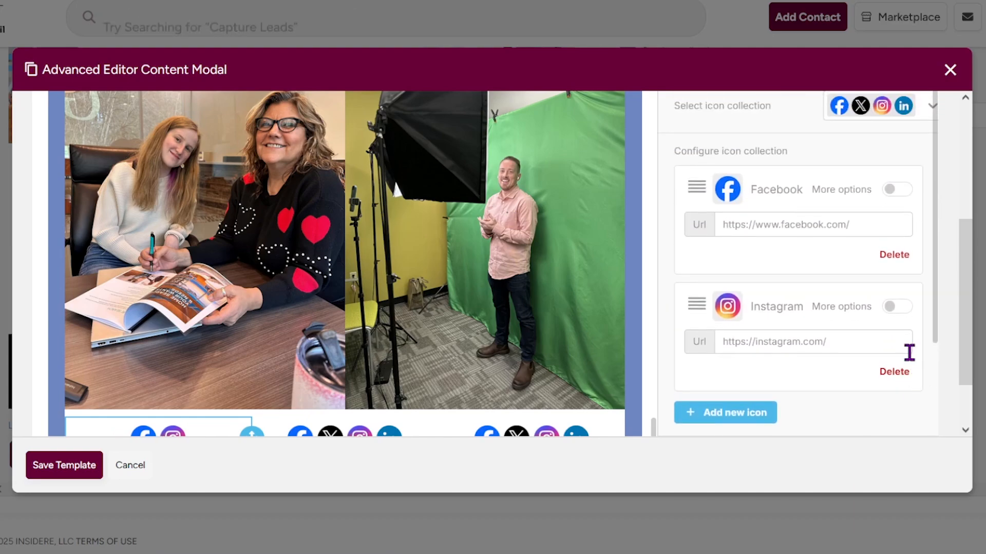
pyautogui.click(893, 265)
pyautogui.scroll(-3, 626, 196)
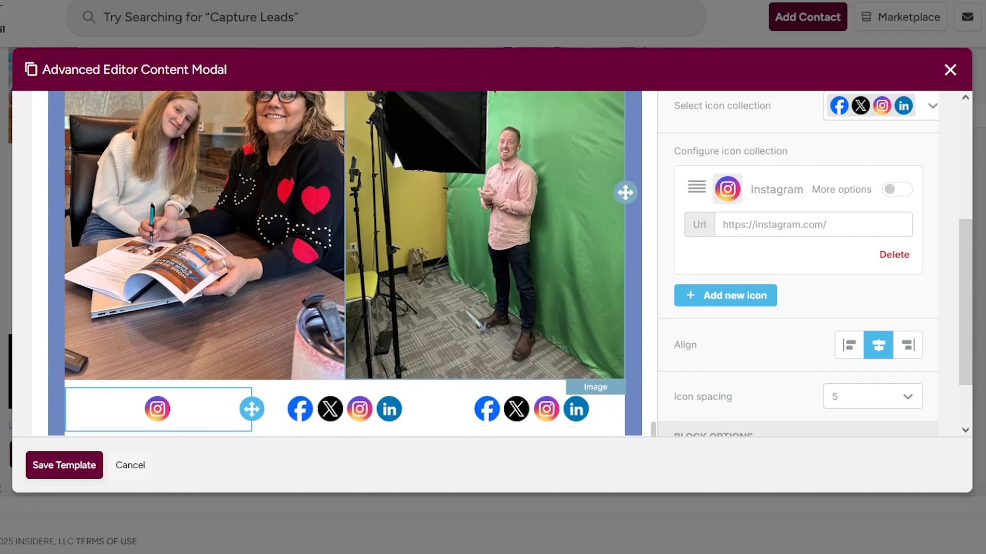
# Strip Facebook, X and LinkedIn from the second icon set so only Instagram remains.
pyautogui.click(421, 352)
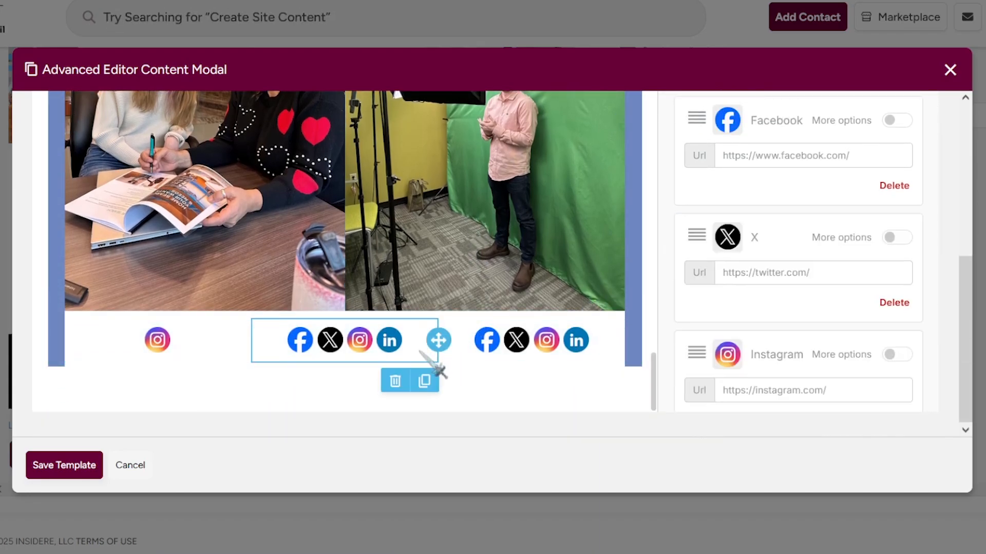
pyautogui.click(898, 190)
pyautogui.click(898, 190)
pyautogui.click(894, 302)
pyautogui.click(606, 347)
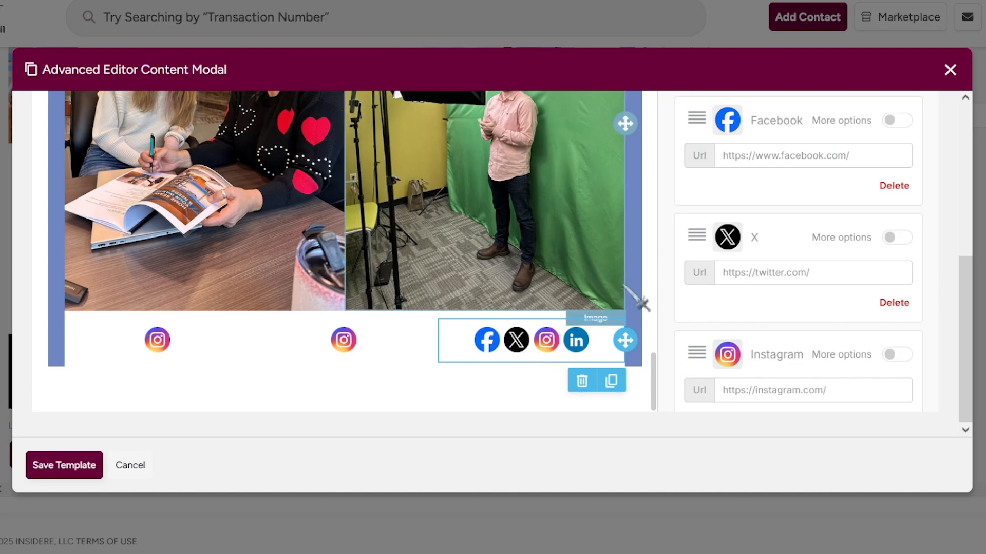
pyautogui.scroll(-5, 822, 282)
pyautogui.scroll(5, 868, 277)
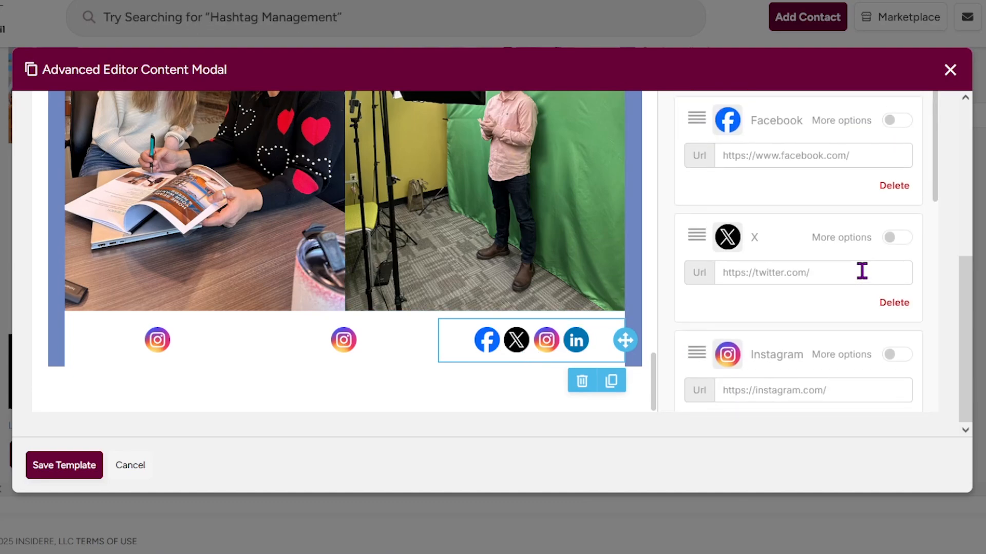
# Delete the third social set, insert a two-column row above the icons, and re-add social icons in column three.
pyautogui.click(583, 381)
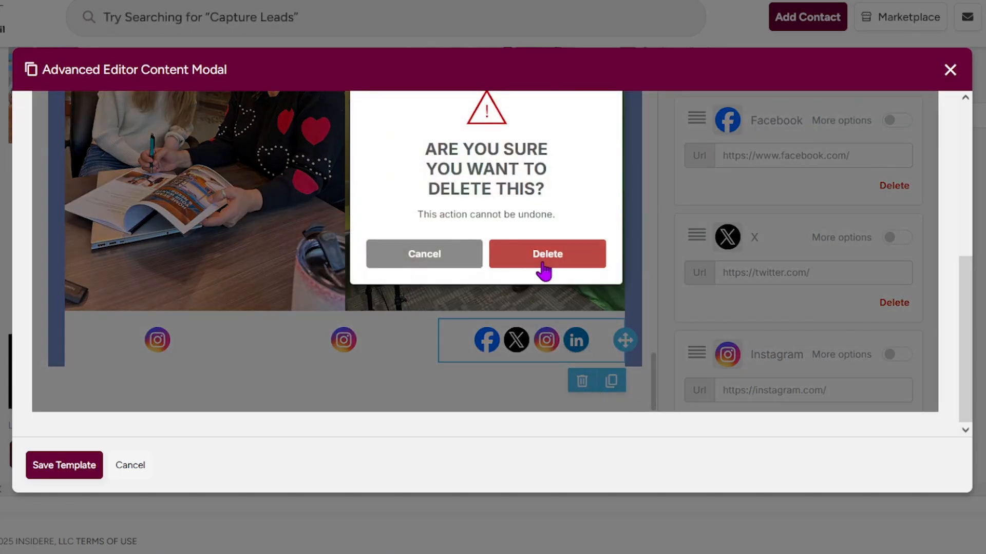
pyautogui.click(545, 262)
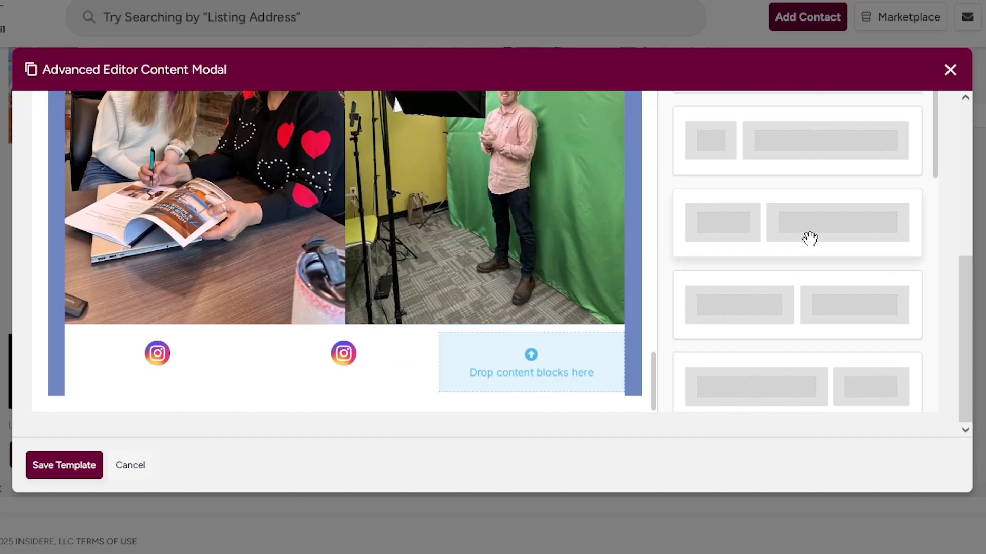
pyautogui.moveTo(810, 239); pyautogui.dragTo(428, 324)
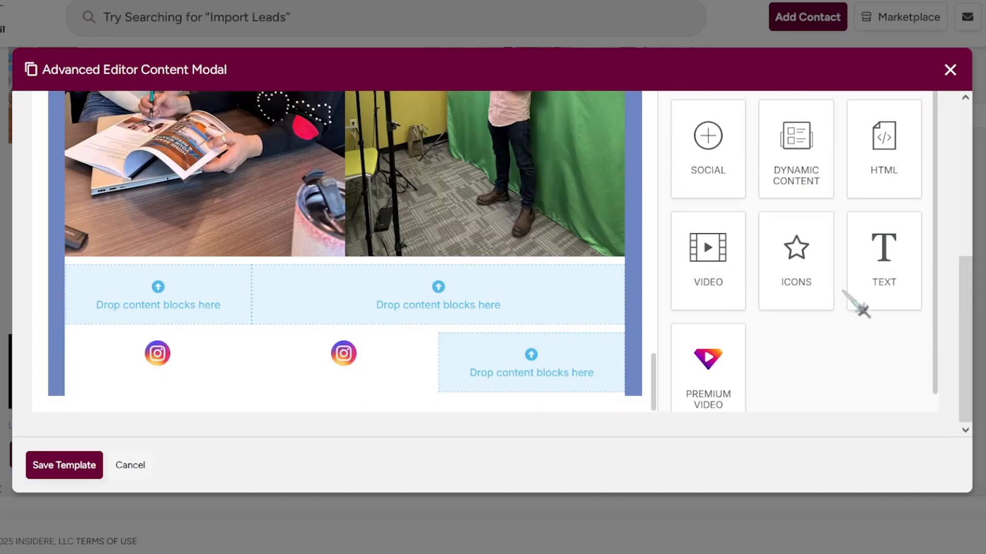
pyautogui.moveTo(707, 149); pyautogui.dragTo(531, 375)
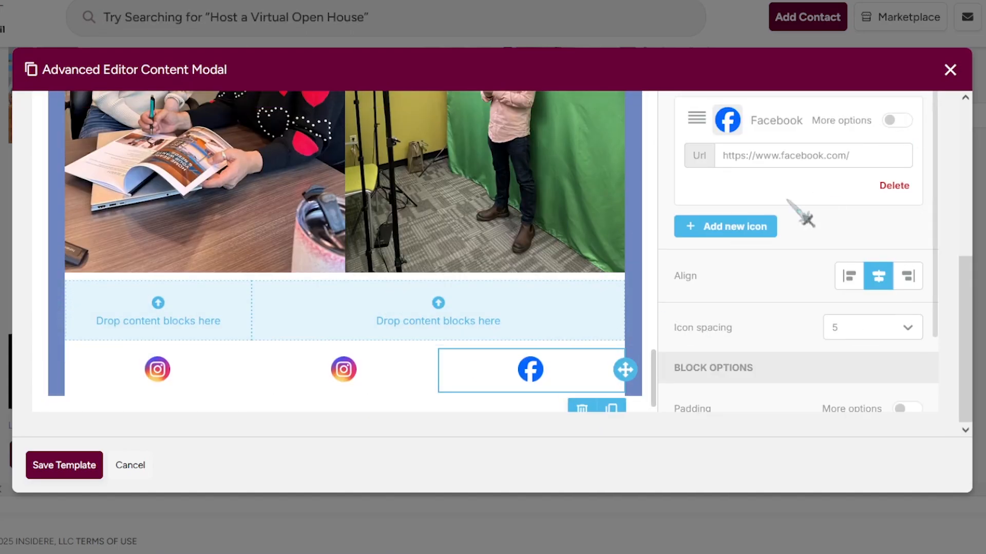
pyautogui.click(787, 240)
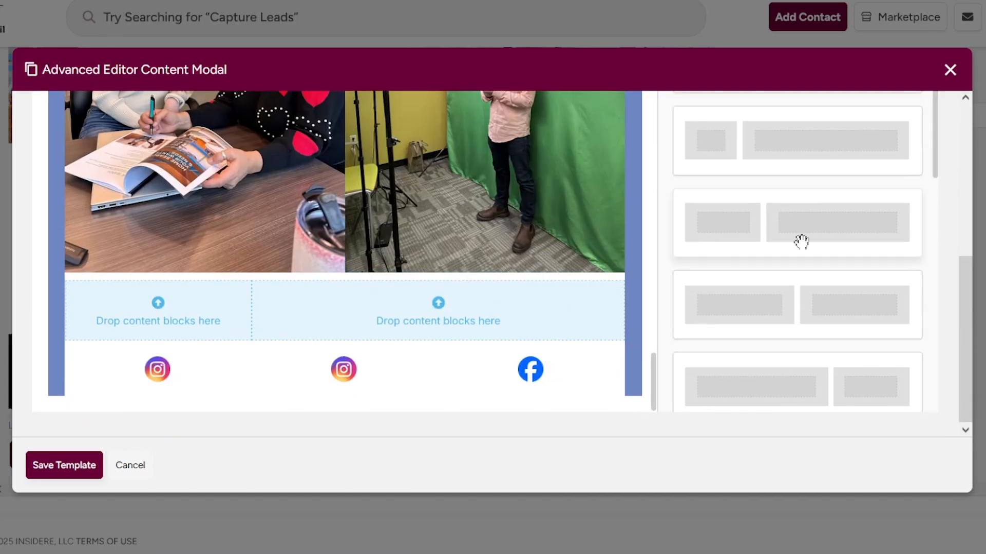
pyautogui.scroll(-2, 801, 242)
# Add a three-column row below the icons with a text caption block under each icon.
pyautogui.moveTo(812, 252); pyautogui.dragTo(408, 374)
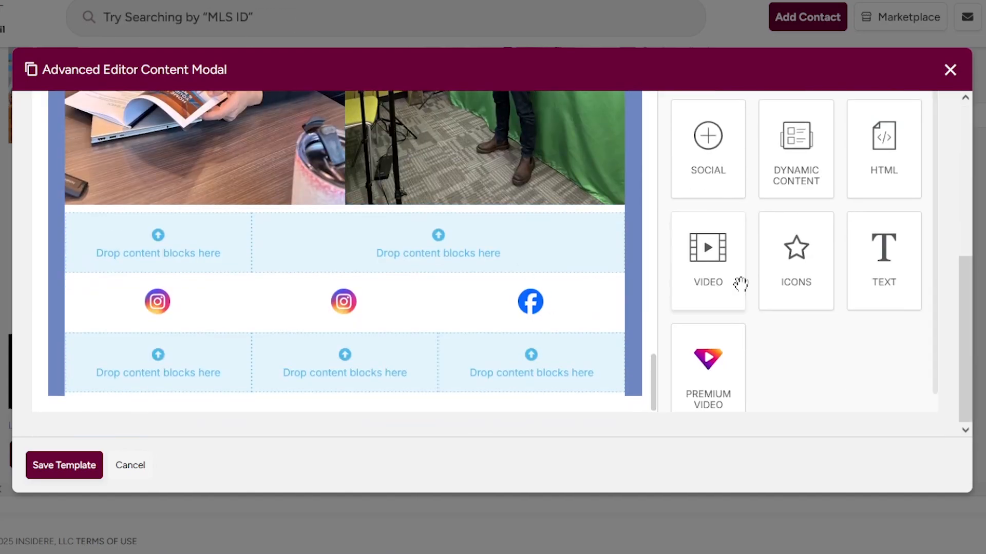
pyautogui.moveTo(884, 254); pyautogui.dragTo(225, 354)
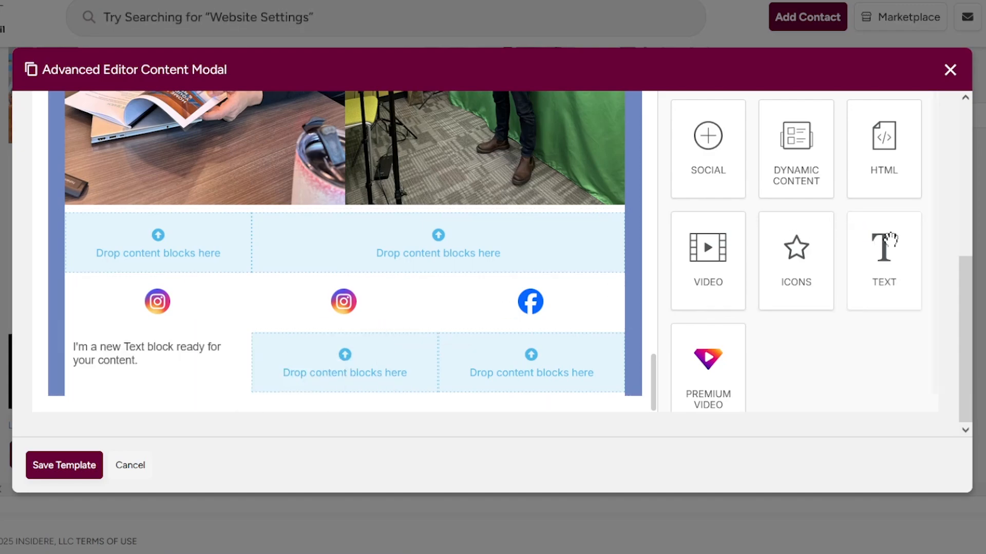
pyautogui.moveTo(885, 257); pyautogui.dragTo(359, 363)
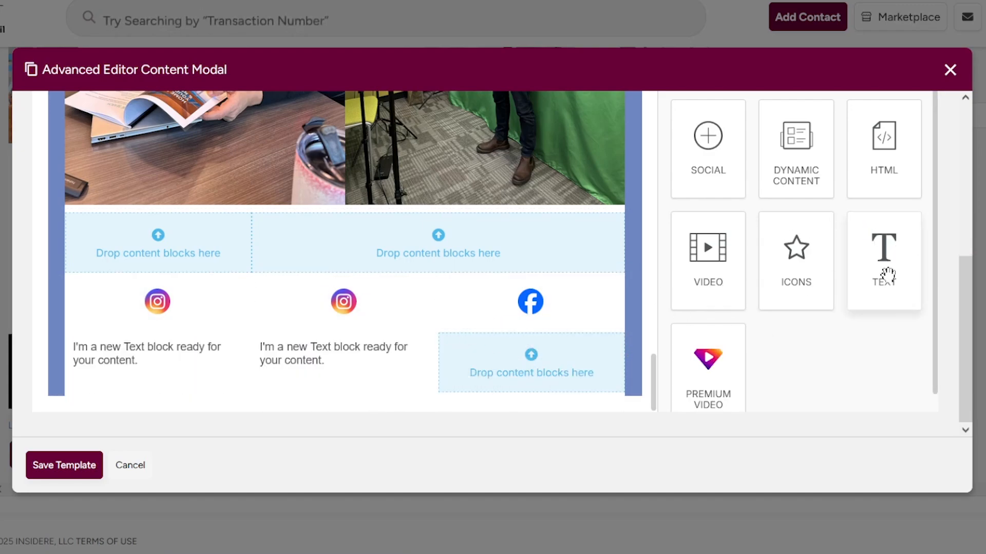
pyautogui.moveTo(887, 271); pyautogui.dragTo(515, 345)
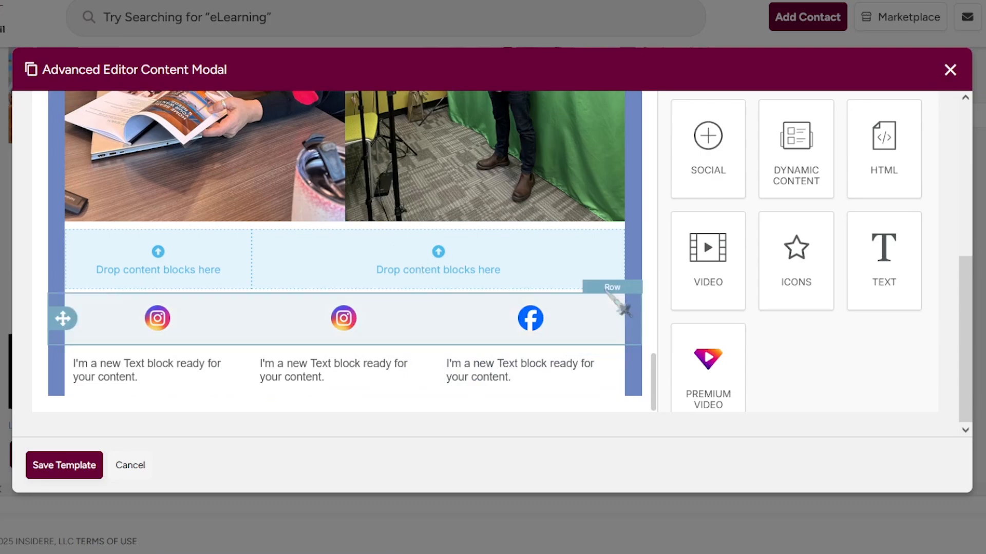
# Delete the empty two-column row above the social icons.
pyautogui.click(571, 292)
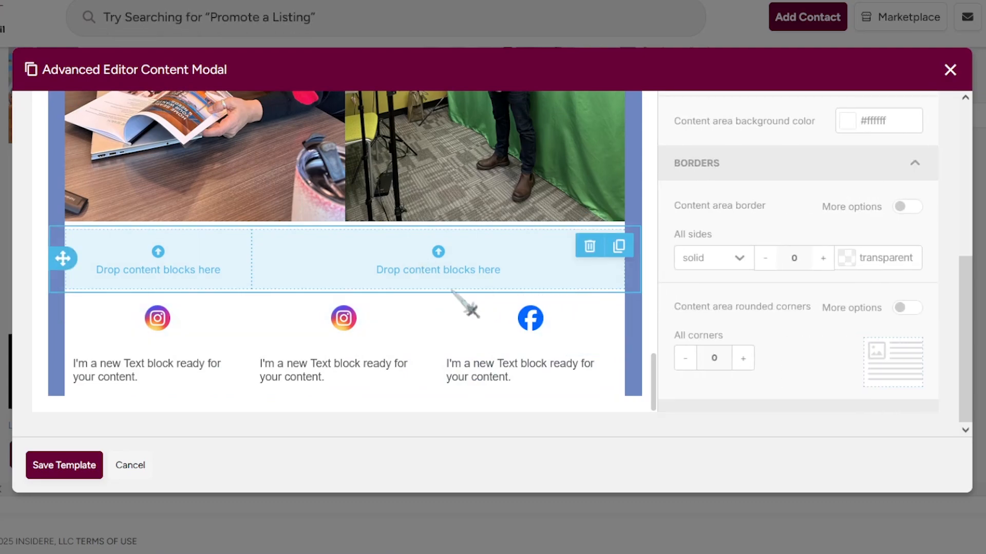
pyautogui.scroll(2, 919, 334)
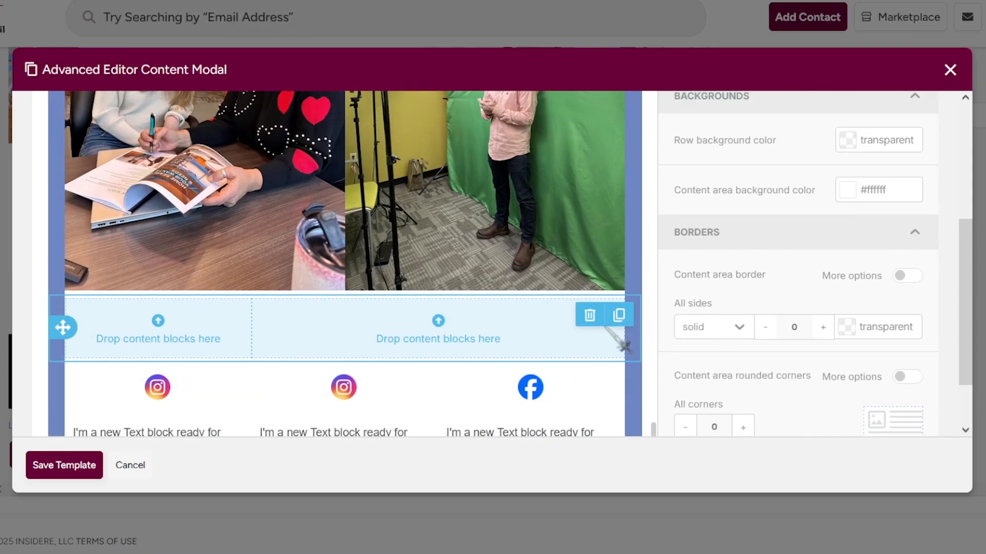
pyautogui.click(589, 315)
pyautogui.click(542, 329)
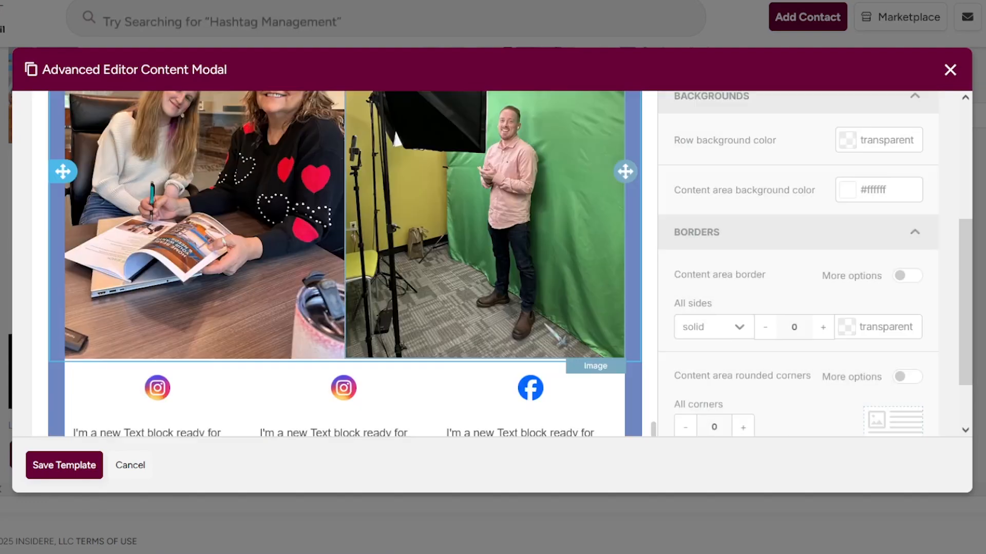
pyautogui.scroll(-4, 800, 318)
pyautogui.scroll(10, 806, 321)
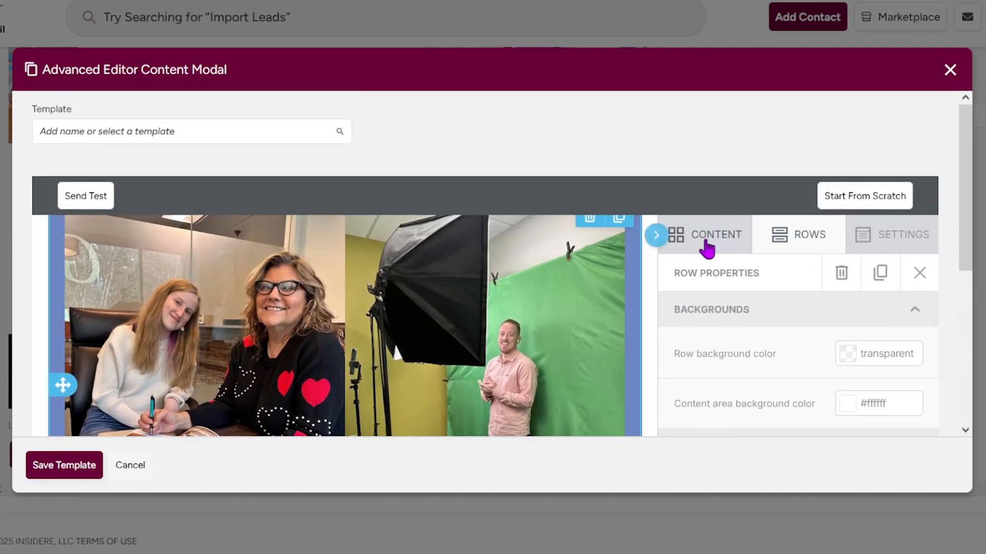
pyautogui.click(706, 248)
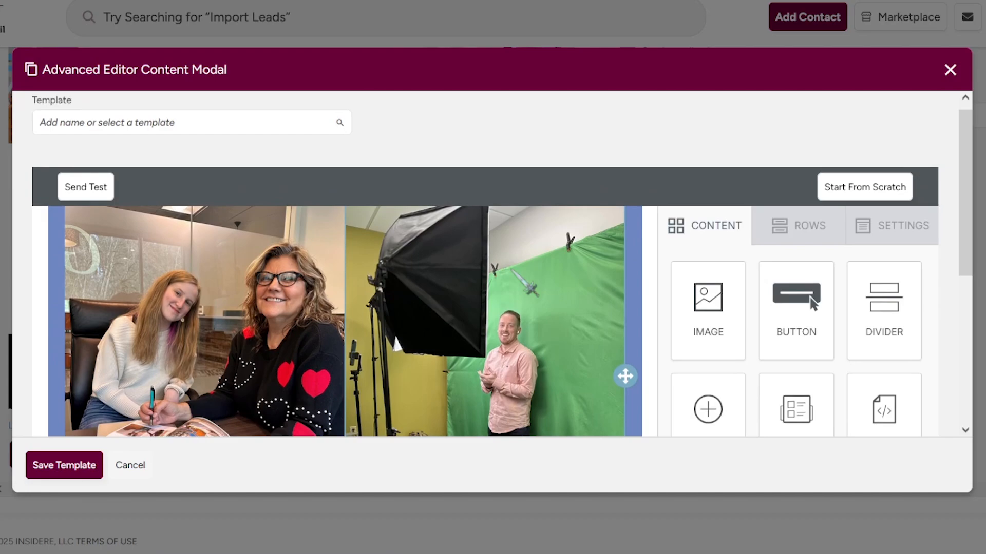
pyautogui.scroll(-5, 790, 292)
pyautogui.scroll(1, 834, 293)
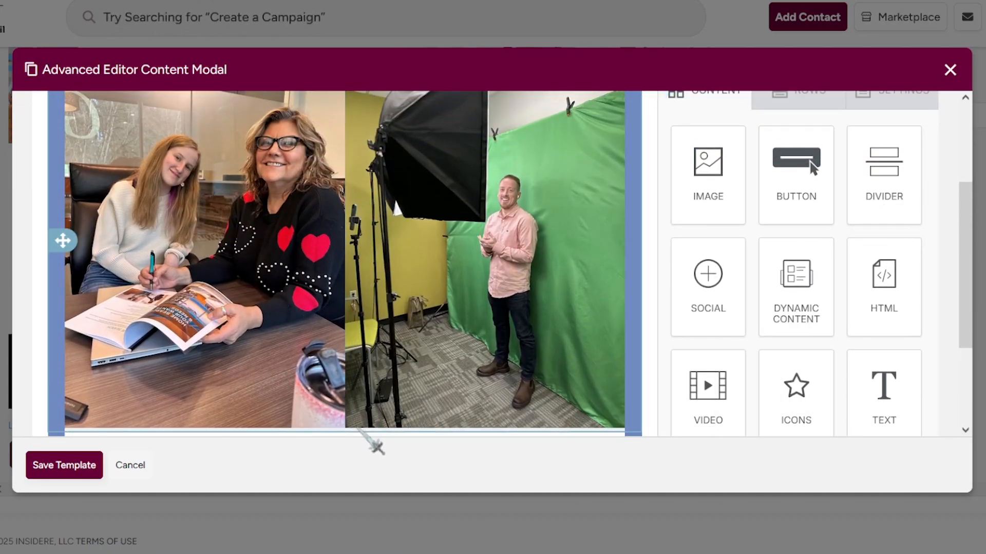
pyautogui.scroll(-5, 374, 443)
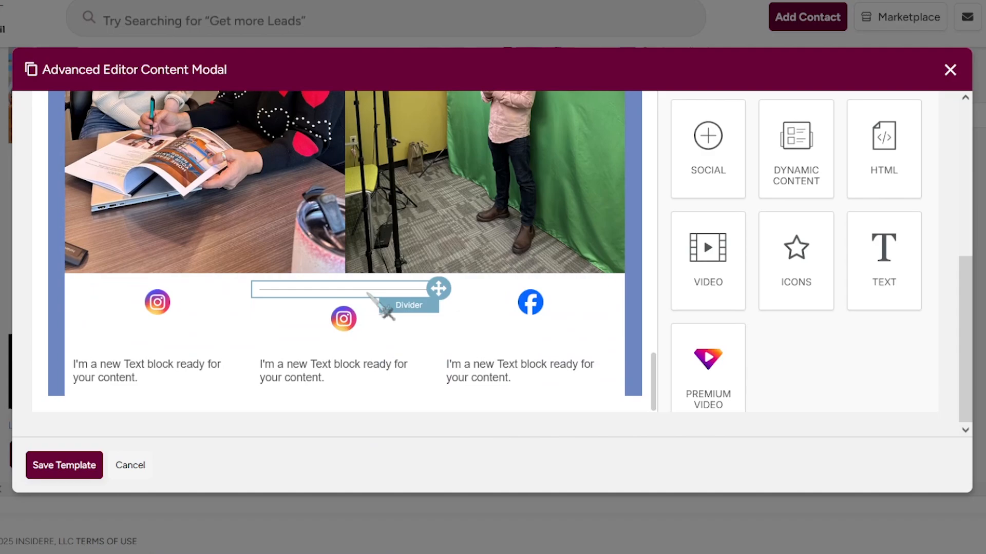
# Move the divider from the middle icon column to beneath the right-hand office photo.
pyautogui.click(383, 291)
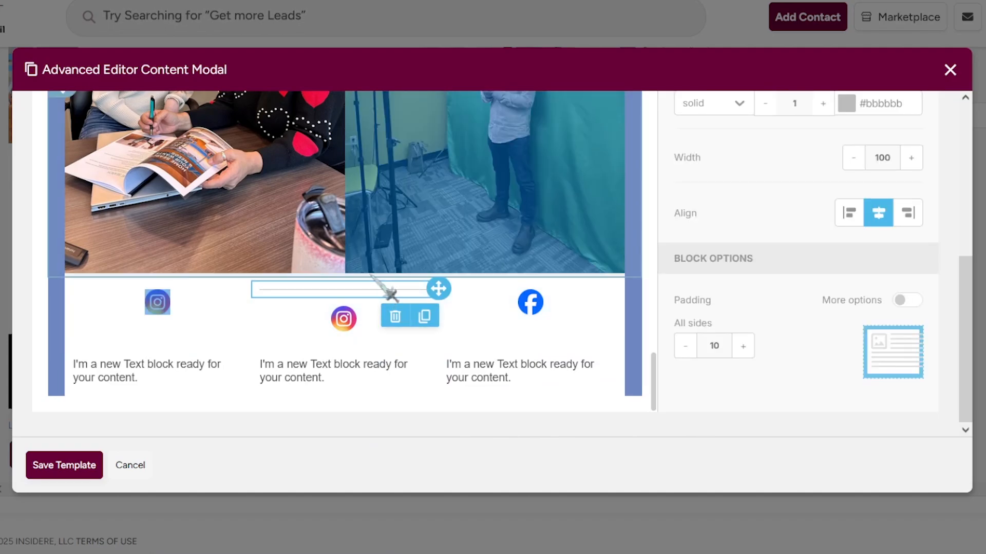
pyautogui.moveTo(438, 289); pyautogui.dragTo(455, 319)
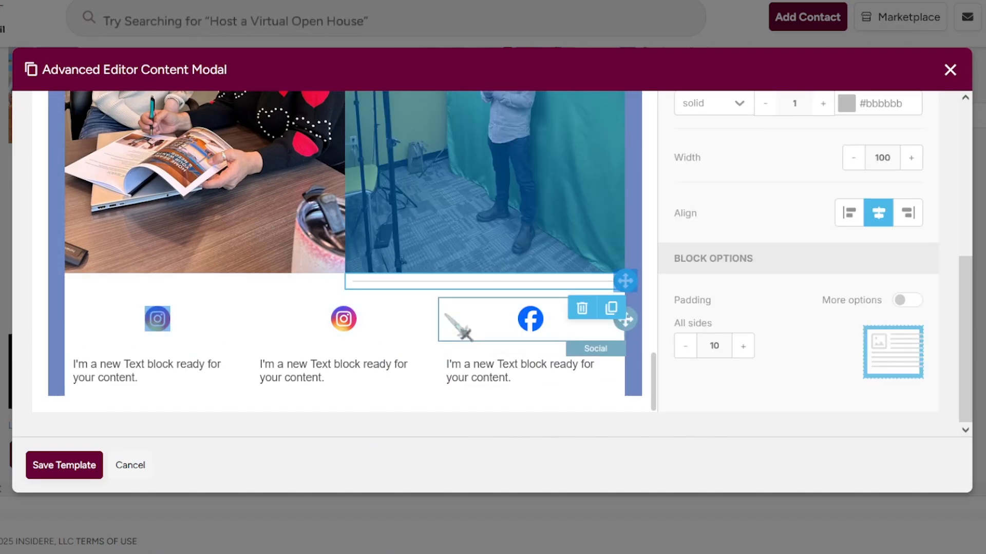
# Replace the left caption placeholder with 'Office Instagram'.
pyautogui.click(355, 369)
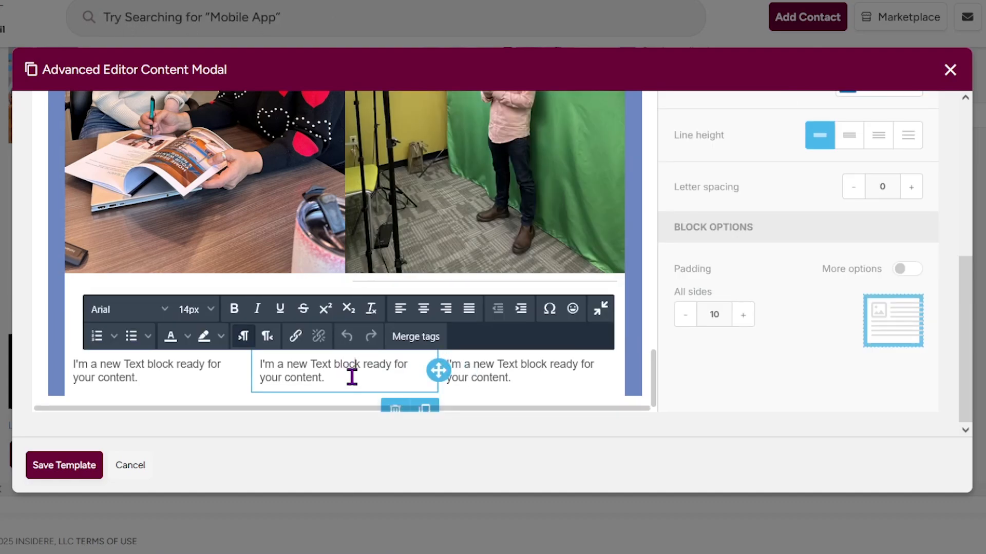
pyautogui.moveTo(249, 370)
pyautogui.mouseDown()
pyautogui.moveTo(253, 350)
pyautogui.moveTo(275, 363)
pyautogui.moveTo(236, 373)
pyautogui.moveTo(249, 367)
pyautogui.mouseUp()
pyautogui.click(183, 367)
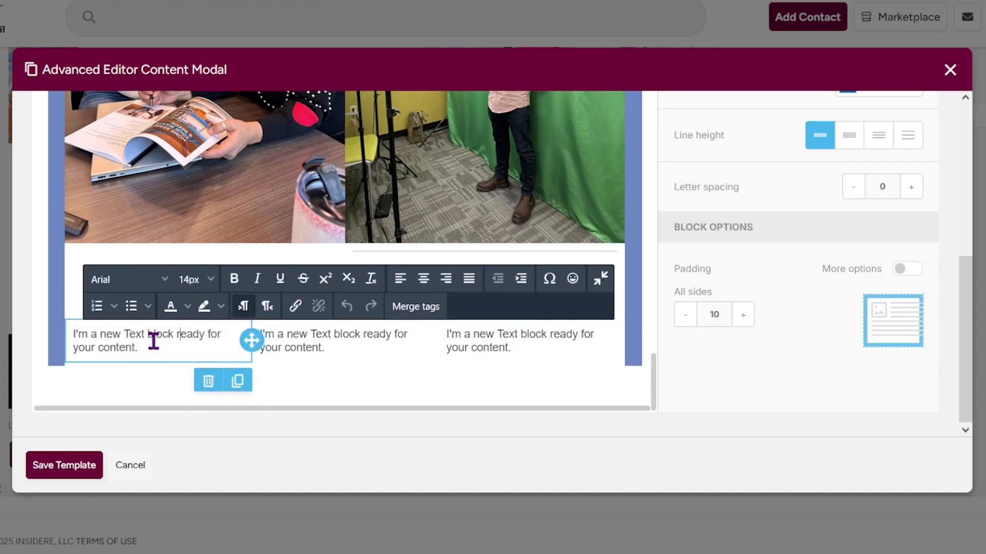
pyautogui.hotkey('ctrl', 'a')
pyautogui.write('fffice Insta')
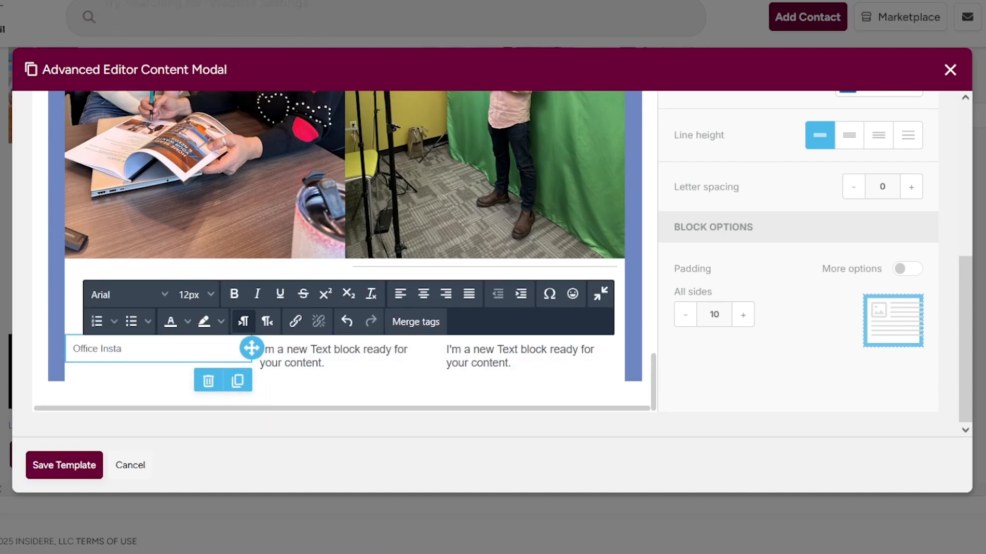
pyautogui.write('gram')
# Caption the middle block with the agent's Instagram and the right one 'Office', dragging it toward the middle.
pyautogui.click(351, 364)
pyautogui.hotkey('ctrl', 'a')
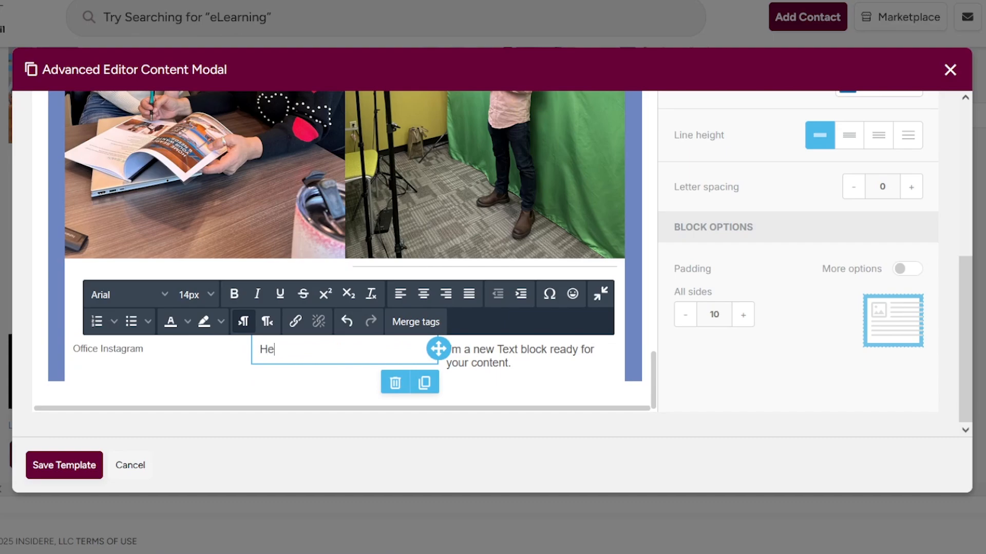
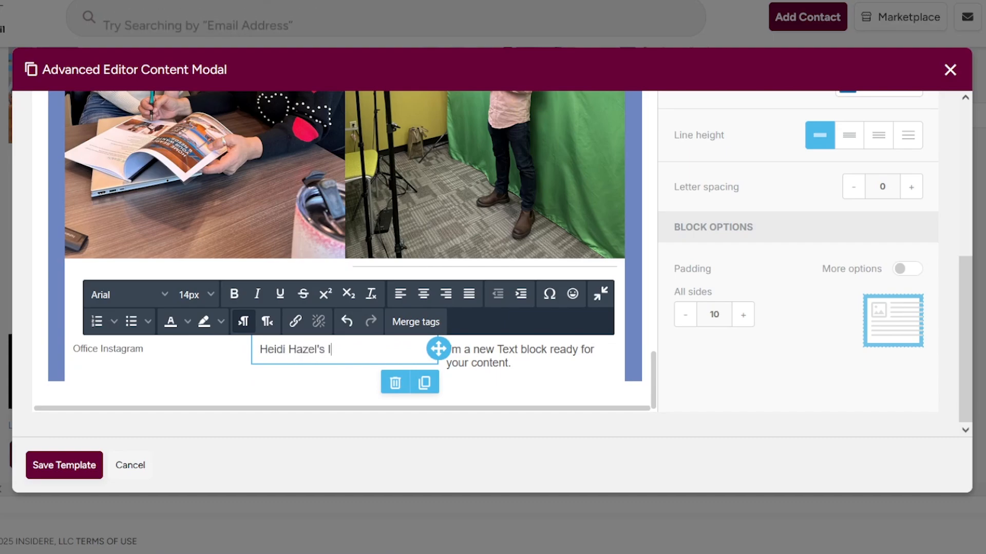
pyautogui.write('nstagram')
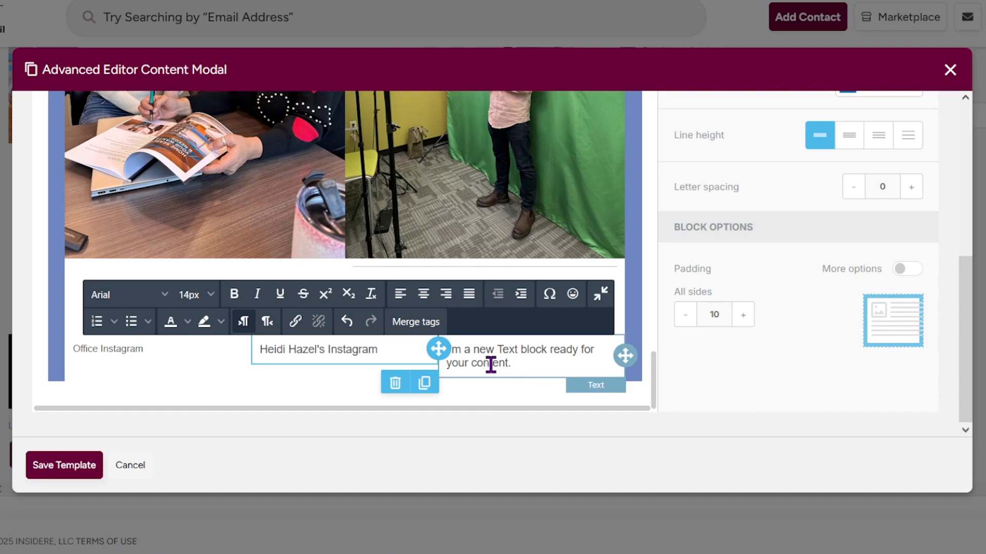
pyautogui.click(529, 359)
pyautogui.hotkey('ctrl', 'a')
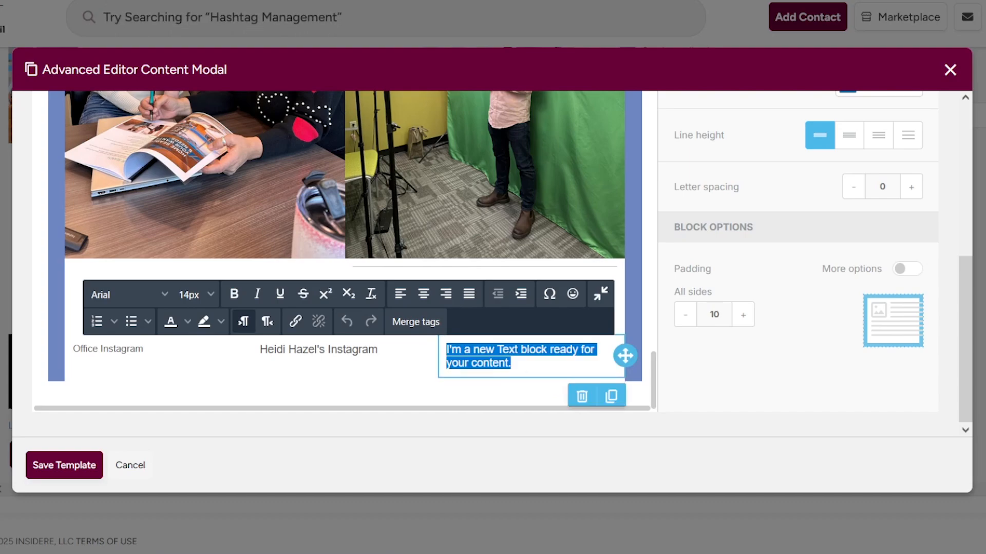
pyautogui.write('Office Facebook')
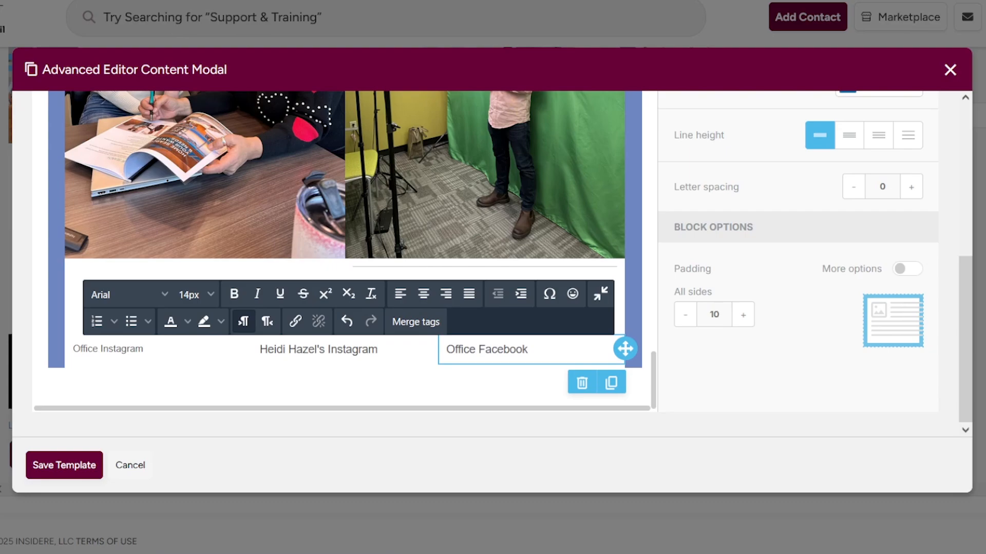
pyautogui.moveTo(272, 376)
pyautogui.mouseDown()
pyautogui.moveTo(253, 346)
pyautogui.moveTo(409, 387)
pyautogui.moveTo(611, 373)
pyautogui.moveTo(595, 384)
pyautogui.mouseUp()
# Move the Office Facebook caption and Facebook icon to the middle column, and the Instagram icon to the right.
pyautogui.click(314, 381)
pyautogui.click(470, 315)
pyautogui.moveTo(624, 332)
pyautogui.mouseDown()
pyautogui.moveTo(244, 330)
pyautogui.moveTo(282, 322)
pyautogui.mouseUp()
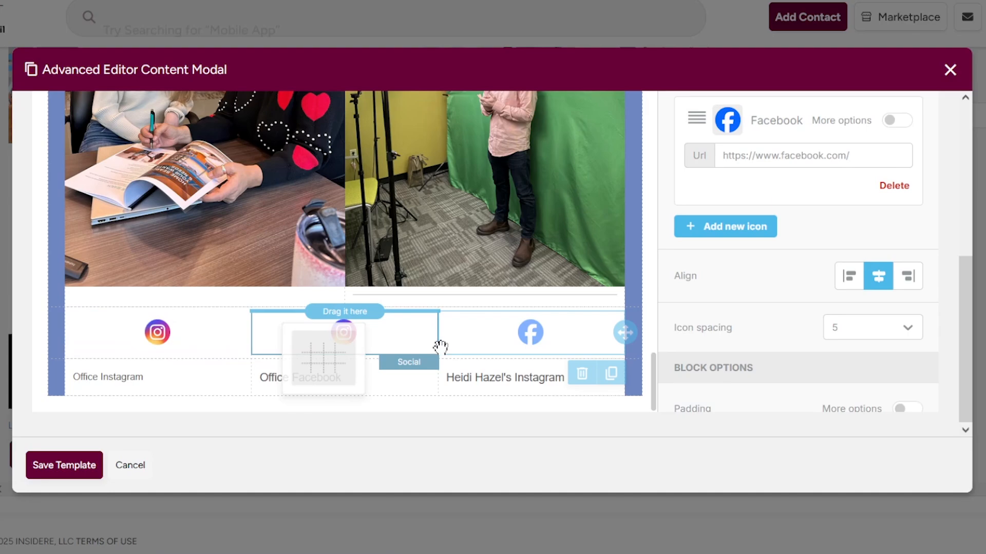
pyautogui.moveTo(416, 382); pyautogui.dragTo(408, 385)
pyautogui.scroll(-1, 352, 380)
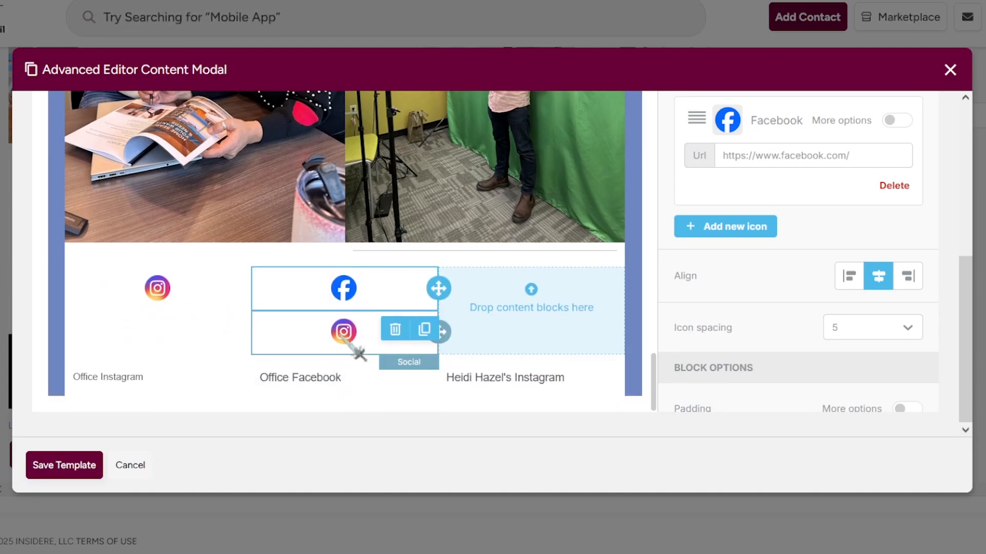
pyautogui.click(349, 338)
pyautogui.moveTo(439, 332); pyautogui.dragTo(588, 336)
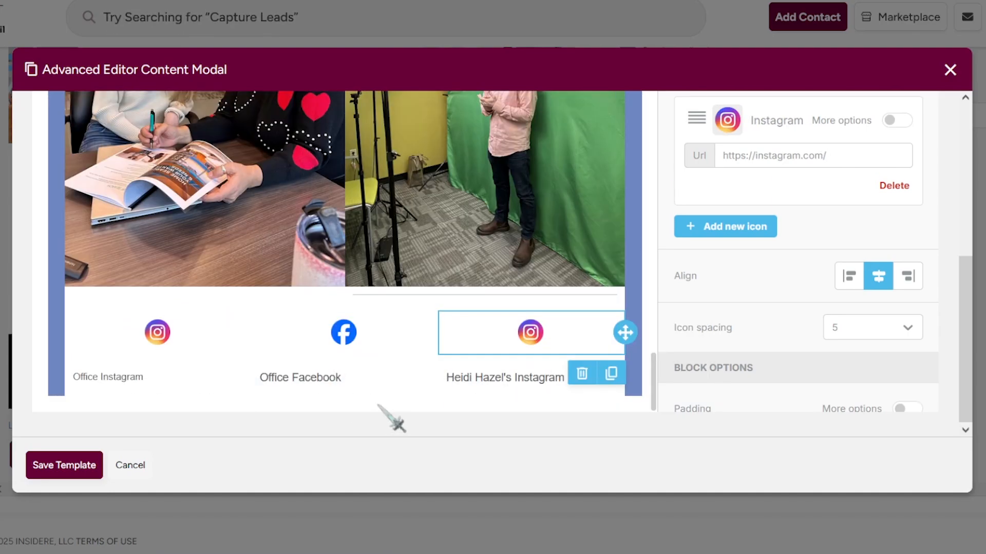
pyautogui.click(565, 377)
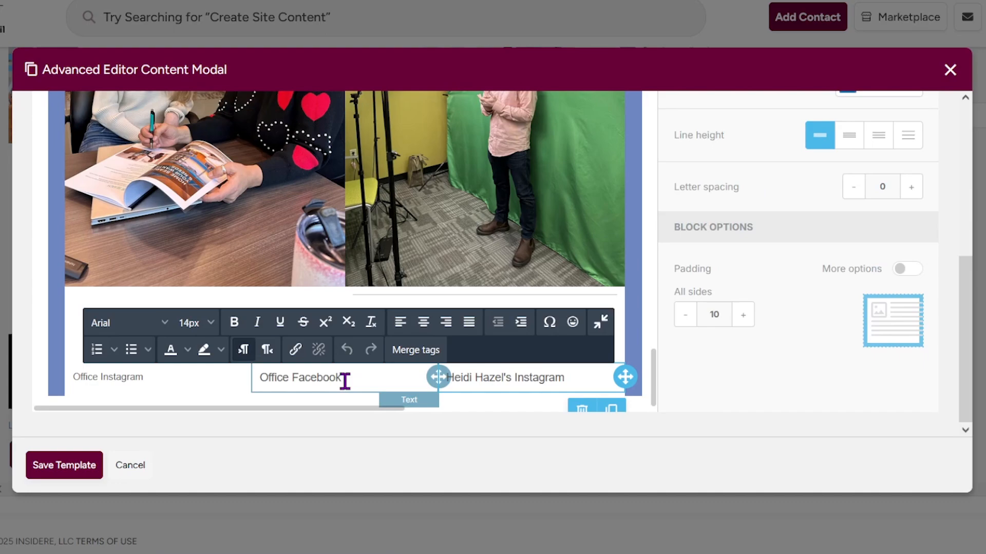
# Centre the Office Facebook and Office Instagram captions and set Office Facebook to Trebuchet MS.
pyautogui.click(423, 323)
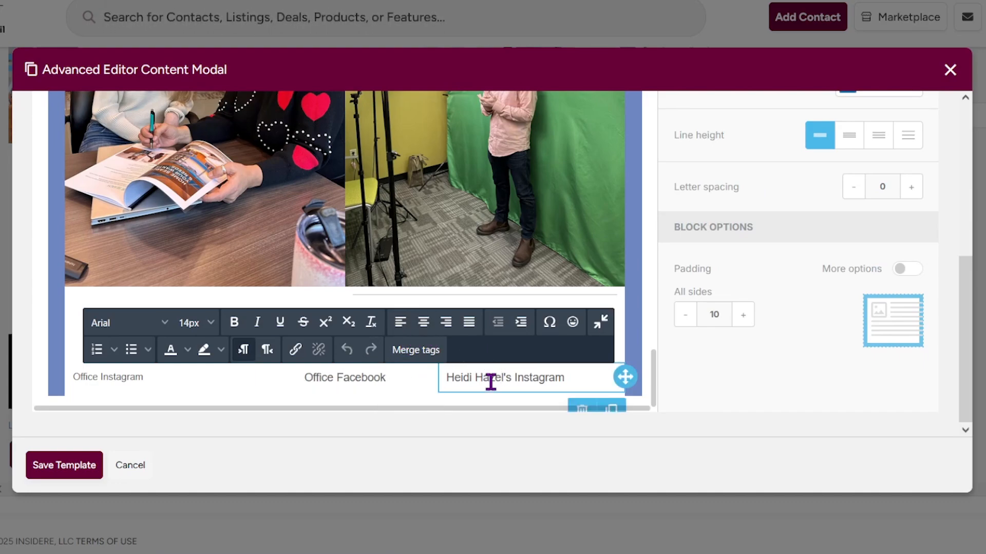
pyautogui.click(148, 379)
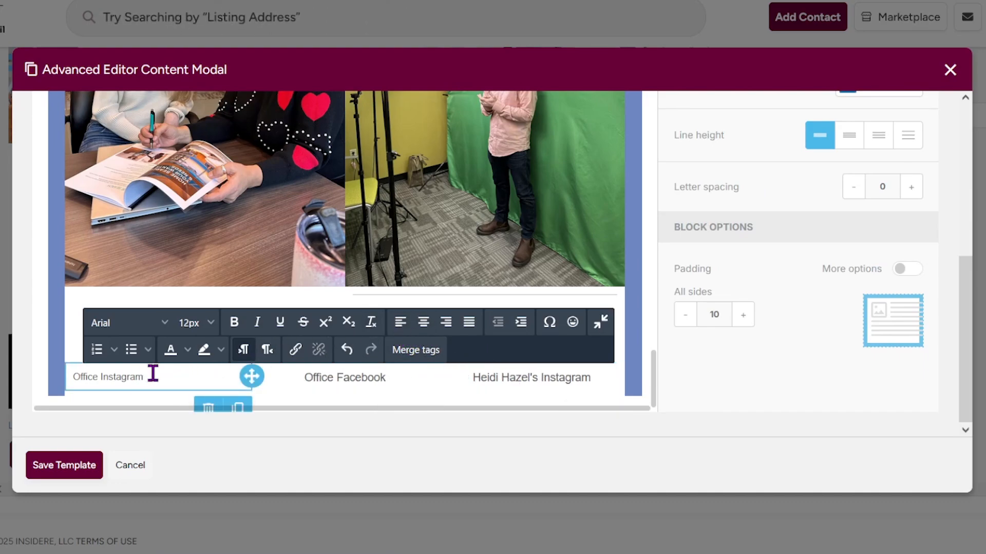
pyautogui.click(424, 325)
pyautogui.click(372, 380)
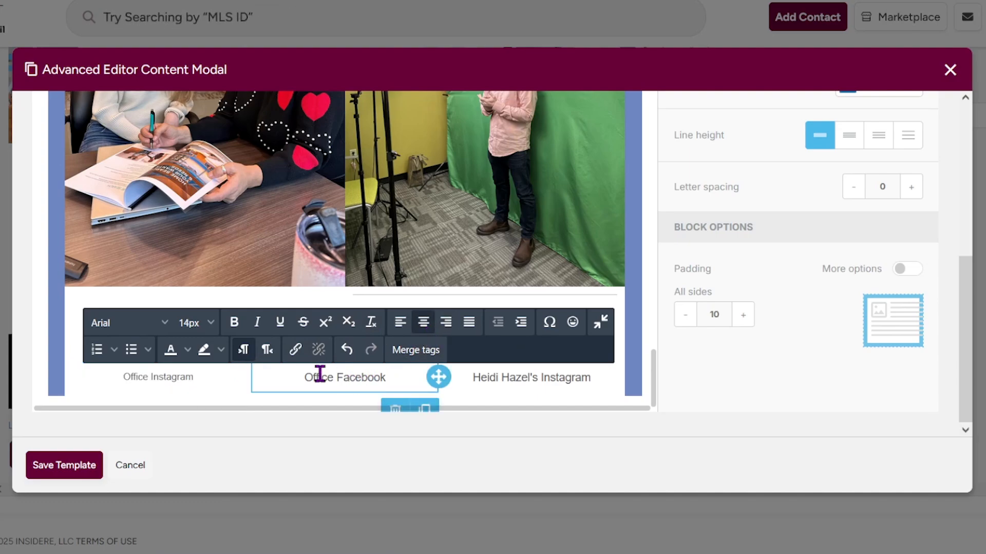
pyautogui.click(163, 324)
pyautogui.scroll(-1, 395, 326)
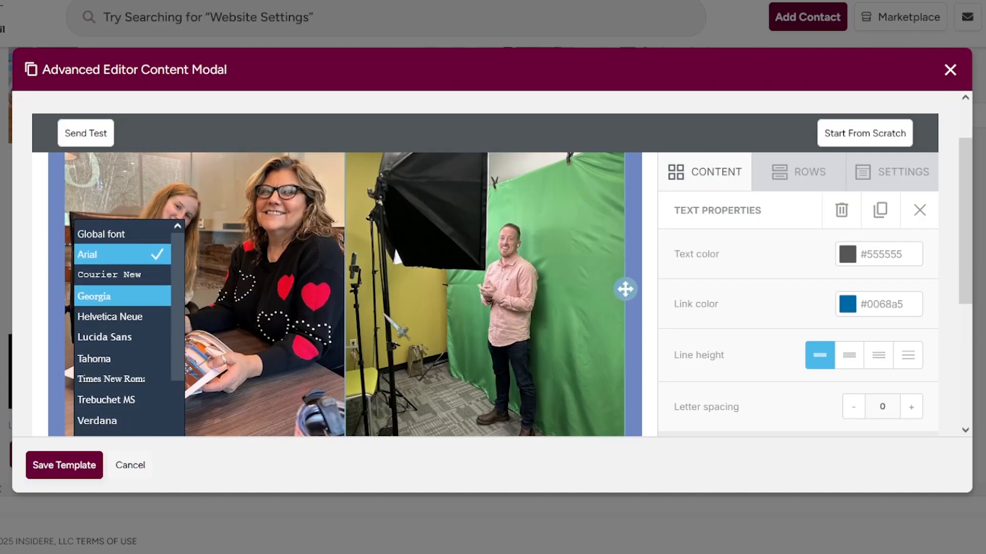
pyautogui.scroll(-4, 399, 334)
pyautogui.click(337, 349)
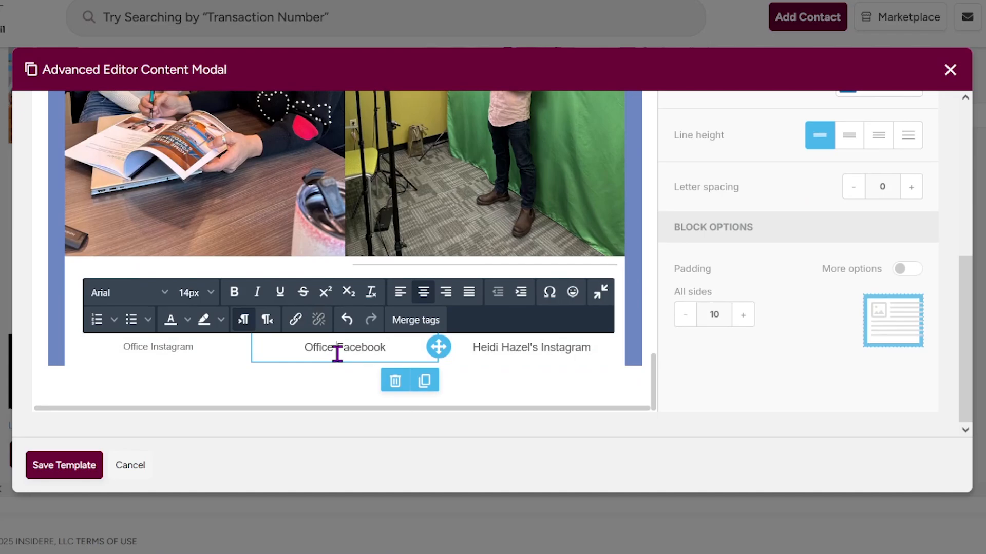
pyautogui.click(164, 294)
pyautogui.scroll(-2, 163, 304)
# Apply Trebuchet MS to the agent's Instagram caption.
pyautogui.click(123, 326)
pyautogui.scroll(-5, 345, 351)
pyautogui.click(345, 351)
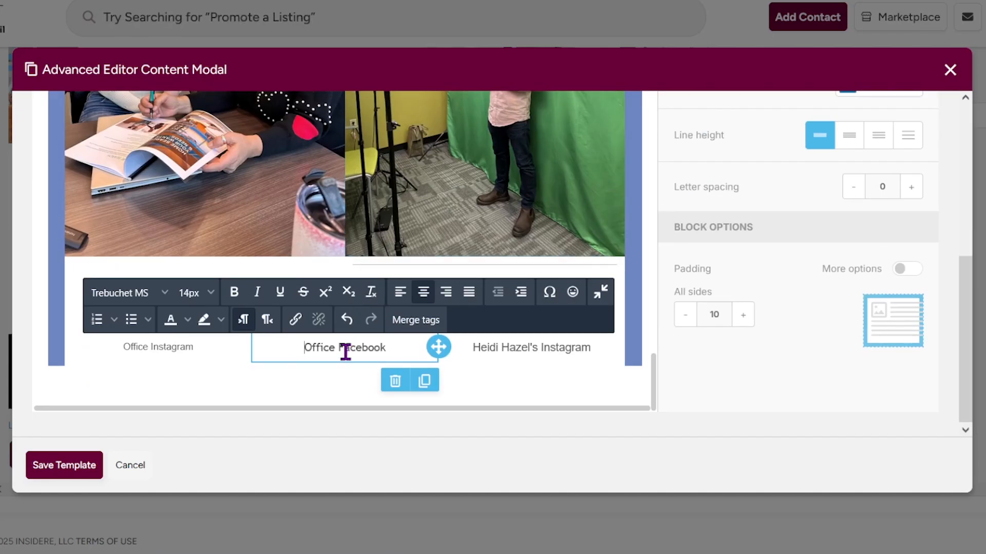
pyautogui.tripleClick(531, 348)
pyautogui.click(165, 294)
pyautogui.scroll(-2, 122, 321)
pyautogui.click(121, 314)
pyautogui.scroll(-5, 346, 351)
pyautogui.tripleClick(531, 348)
pyautogui.click(165, 295)
# Set the Office Instagram caption to Trebuchet MS at 14px.
pyautogui.click(124, 326)
pyautogui.scroll(-5, 290, 336)
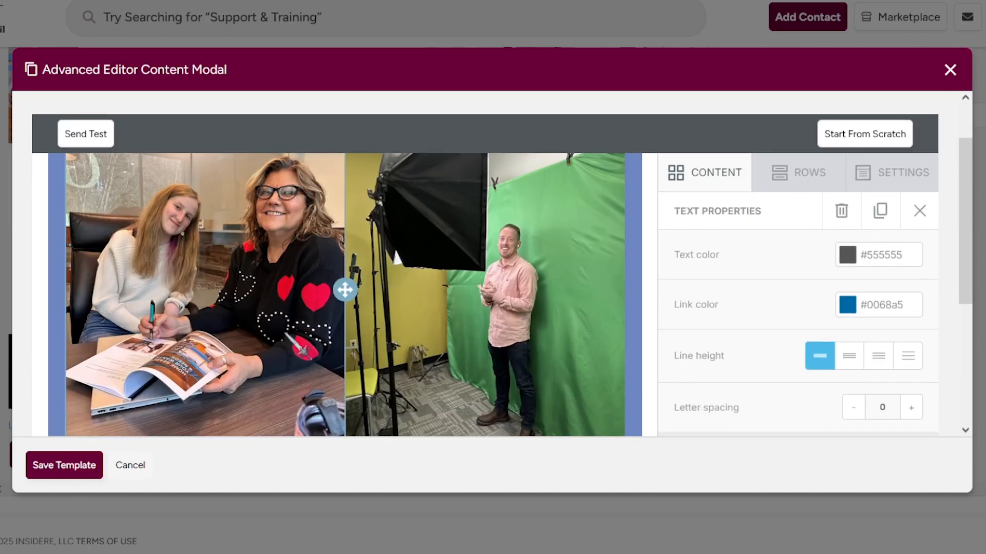
pyautogui.tripleClick(158, 348)
pyautogui.click(164, 295)
pyautogui.click(118, 430)
pyautogui.scroll(-5, 225, 352)
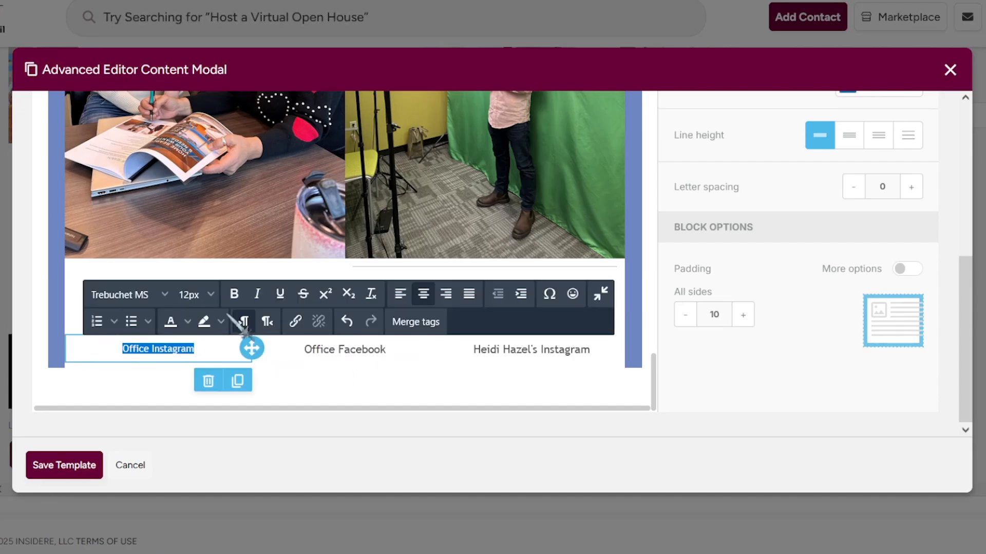
pyautogui.click(209, 297)
pyautogui.click(198, 354)
pyautogui.click(524, 349)
# Select the divider above the icons and drag a row layout from the layouts list onto the canvas.
pyautogui.click(598, 266)
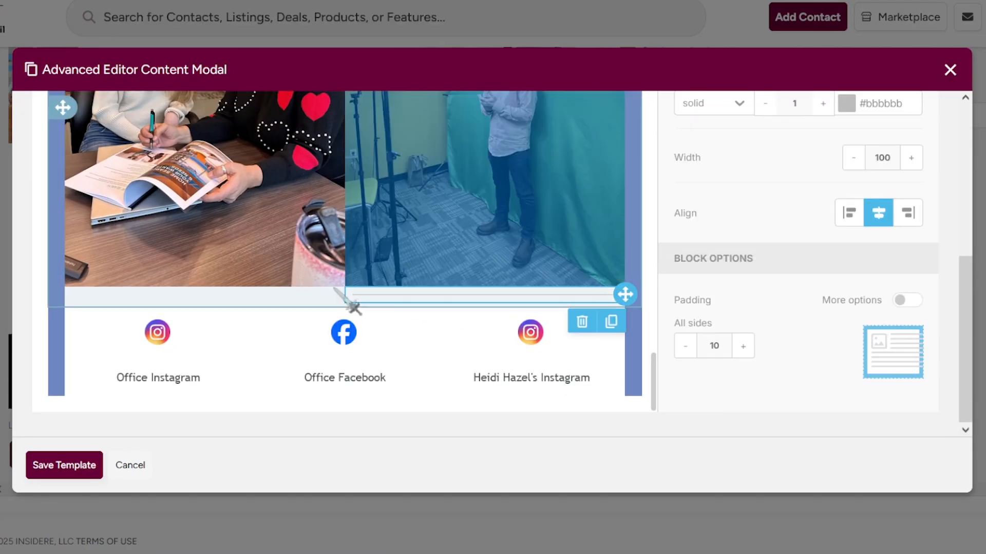
pyautogui.scroll(3, 660, 294)
pyautogui.click(799, 149)
pyautogui.scroll(-3, 661, 294)
pyautogui.scroll(1, 436, 291)
# Select and move the divider line, then select the Facebook icon block.
pyautogui.scroll(1, 744, 146)
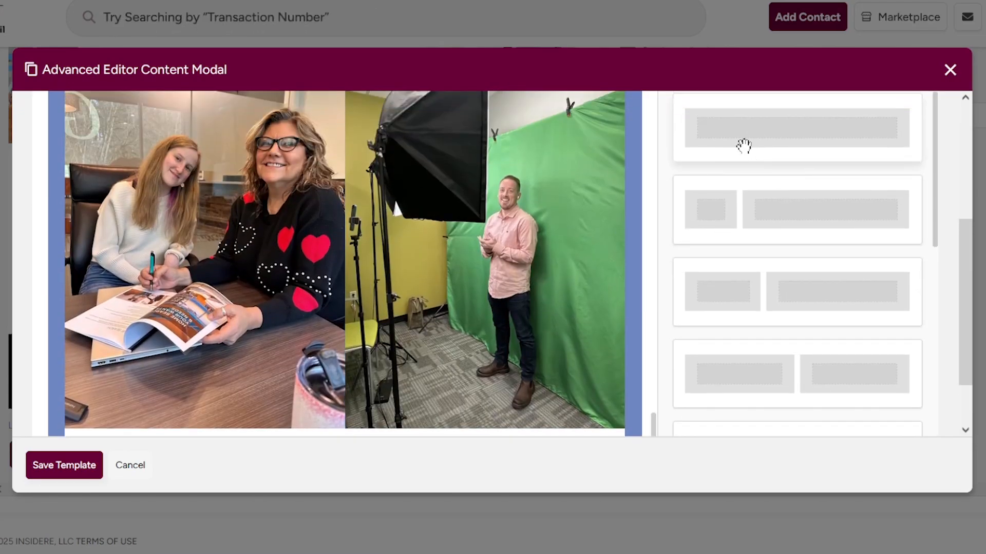
pyautogui.moveTo(744, 145); pyautogui.dragTo(328, 419)
pyautogui.scroll(-1, 378, 359)
pyautogui.scroll(-1, 379, 359)
pyautogui.click(570, 296)
pyautogui.moveTo(625, 294); pyautogui.dragTo(444, 342)
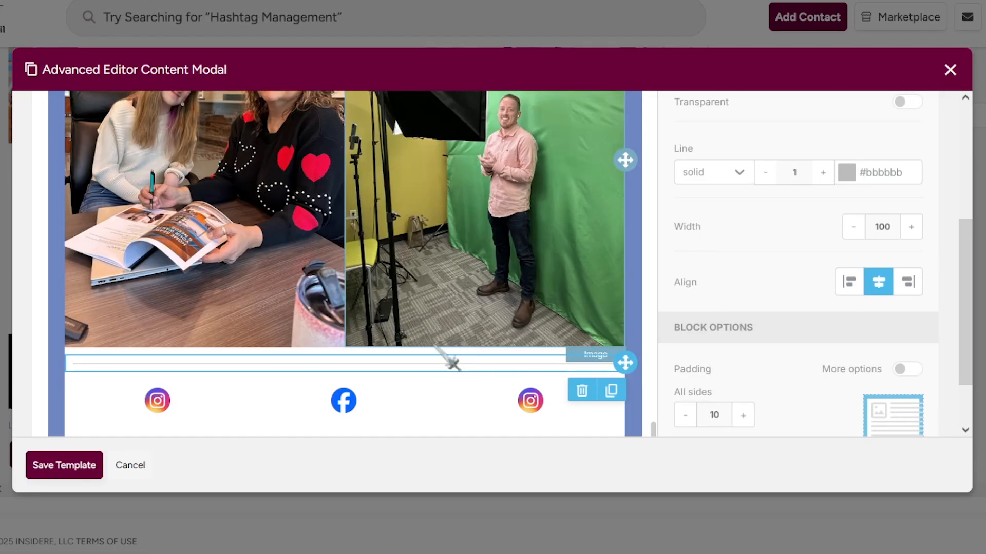
pyautogui.scroll(-1, 435, 348)
pyautogui.click(418, 336)
pyautogui.scroll(15, 514, 276)
pyautogui.scroll(-14, 521, 275)
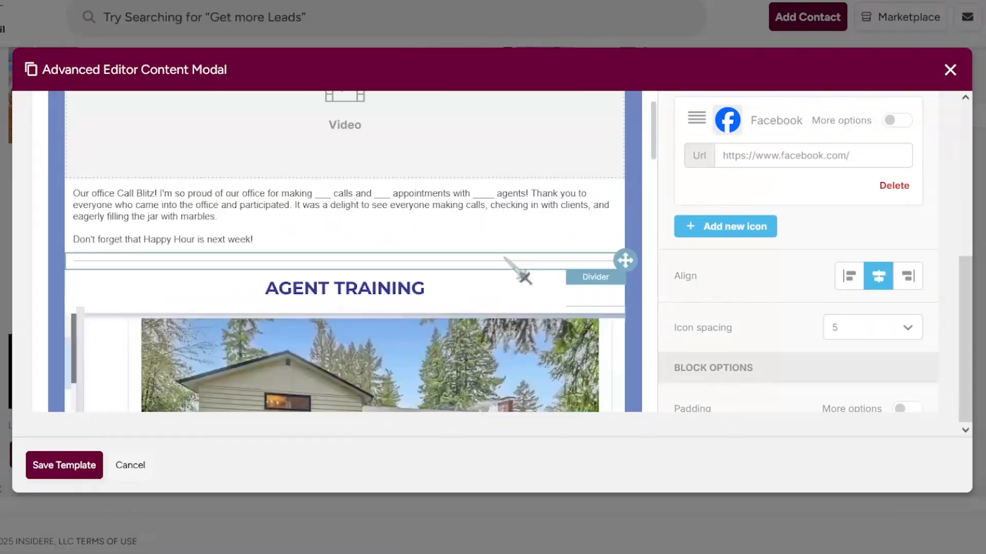
# Select the intro text block and move down to the QUARTERLY REPORT AND WEEKEND PLANNER row.
pyautogui.scroll(20, 506, 259)
pyautogui.click(522, 247)
pyautogui.scroll(4, 518, 249)
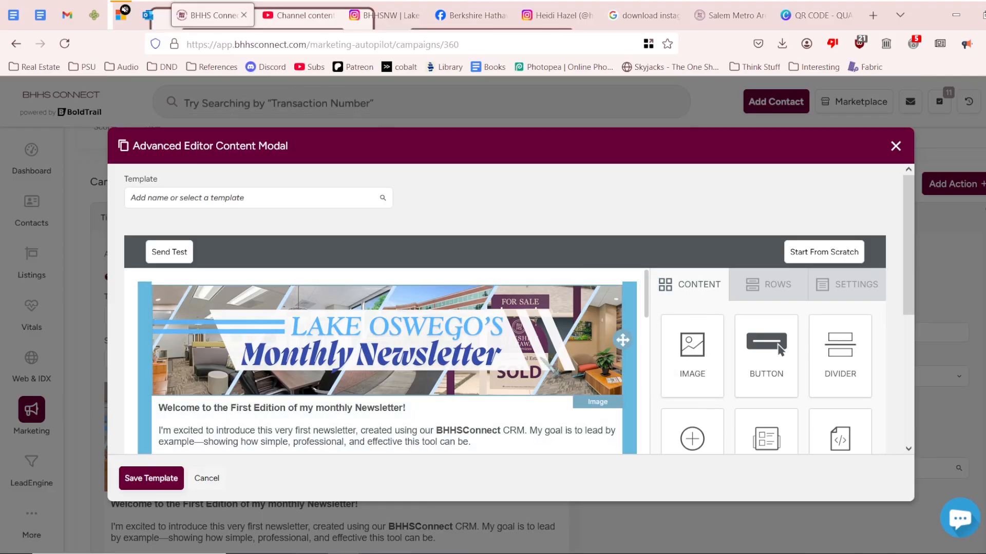
pyautogui.scroll(-2, 447, 384)
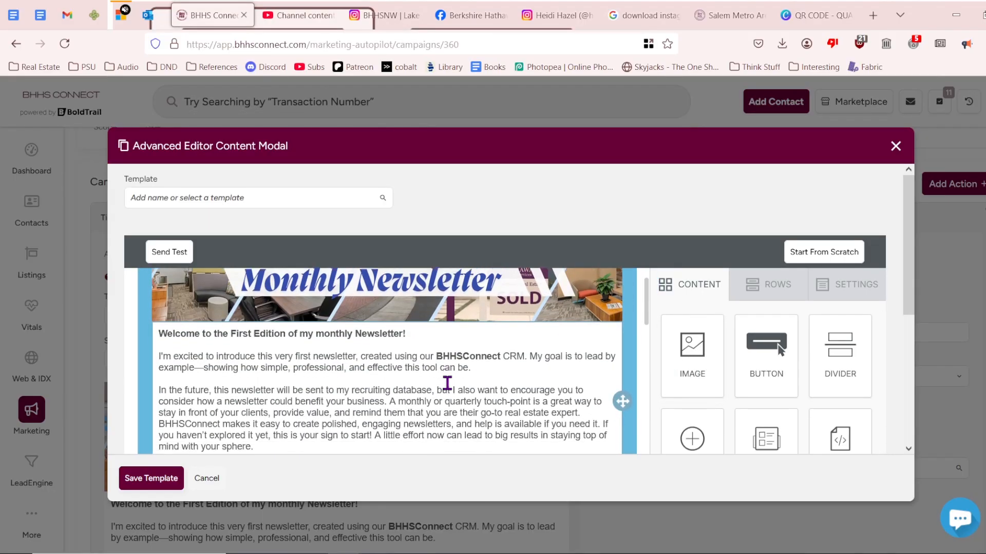
pyautogui.scroll(-15, 447, 383)
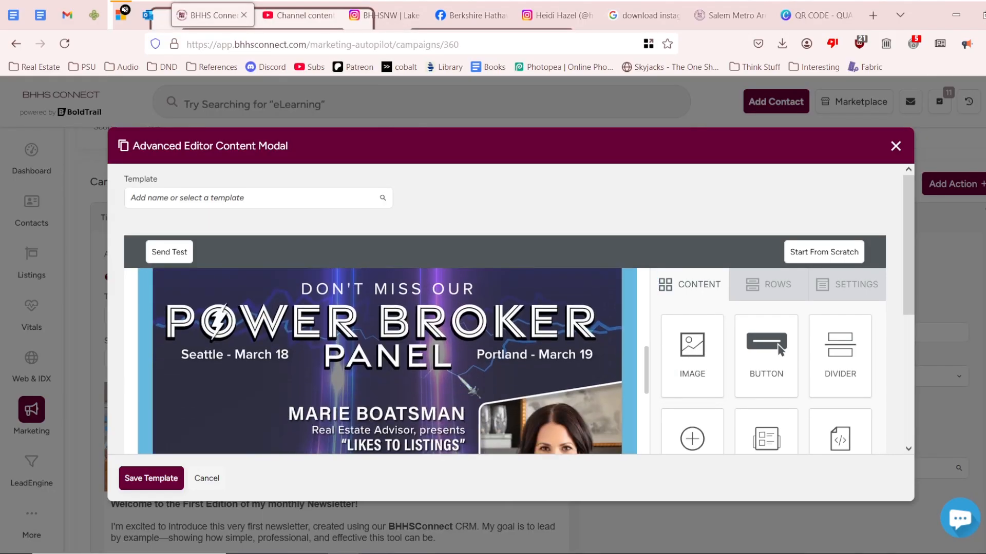
pyautogui.scroll(-10, 470, 388)
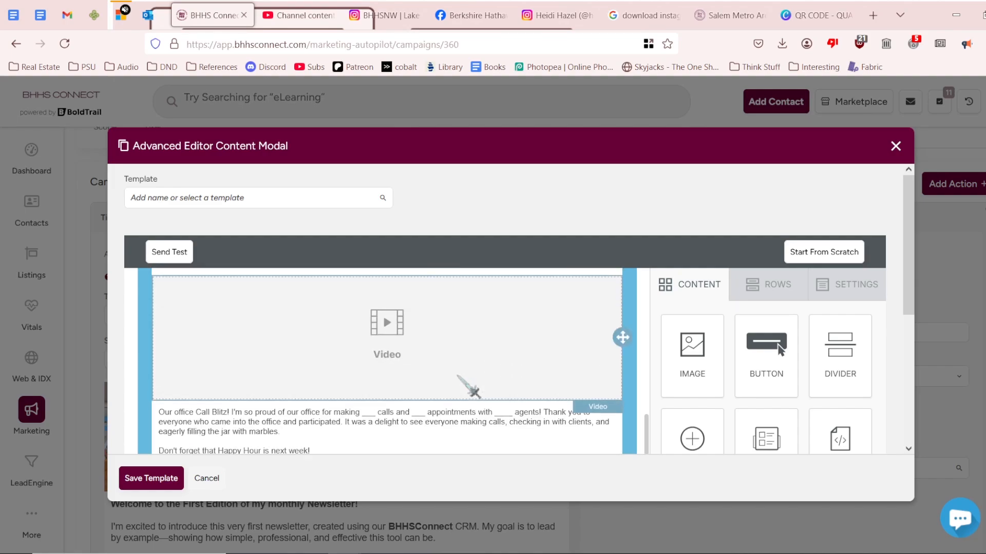
pyautogui.scroll(-3, 458, 377)
pyautogui.scroll(-8, 458, 377)
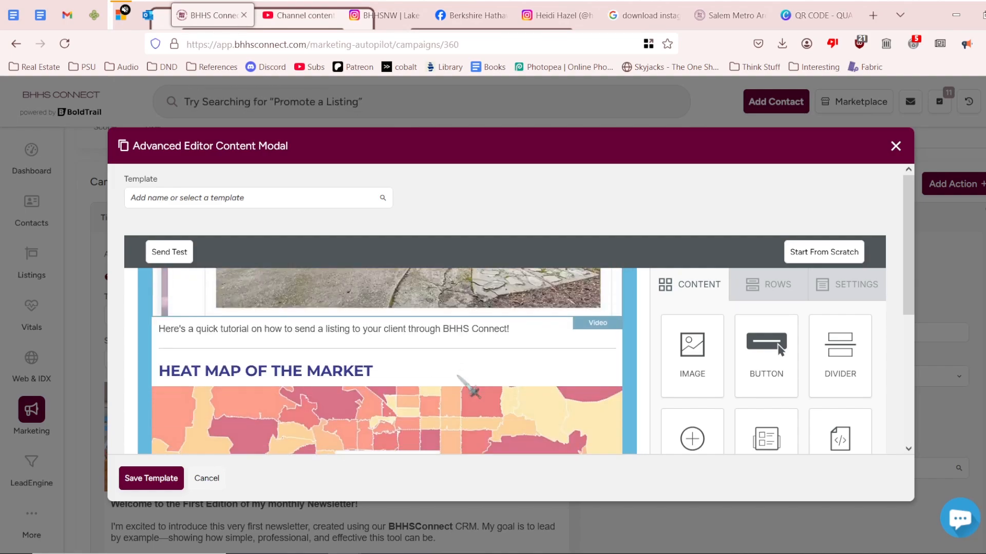
pyautogui.scroll(-7, 472, 391)
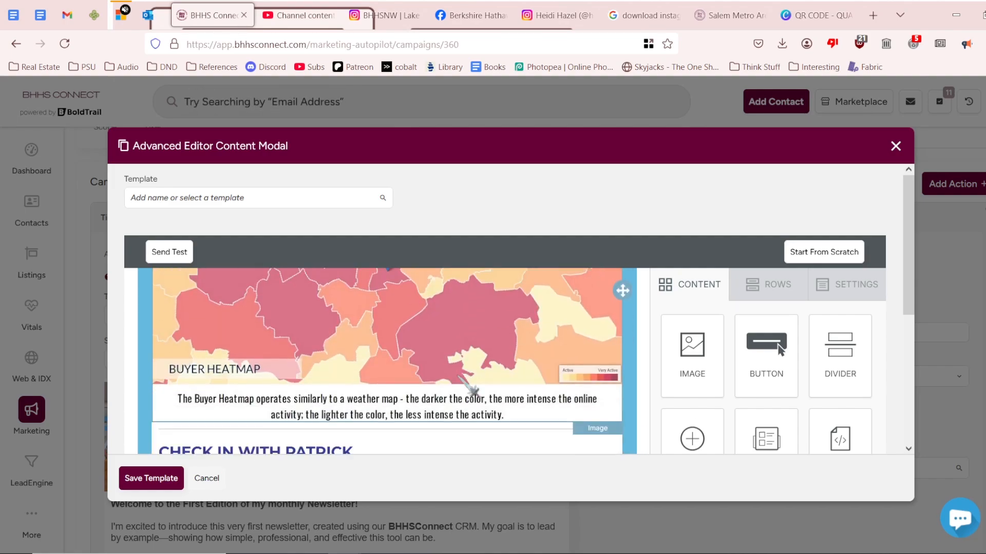
pyautogui.scroll(5, 472, 391)
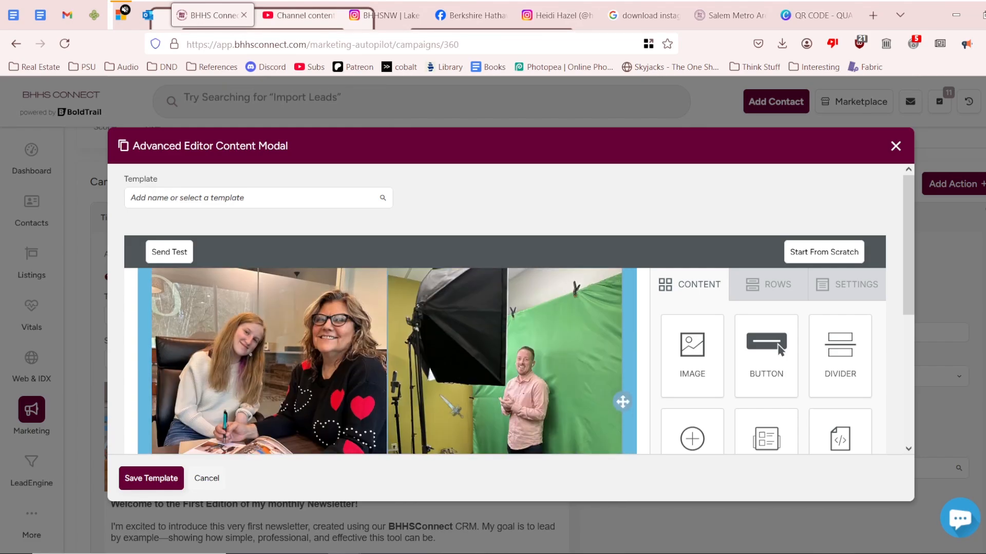
pyautogui.scroll(-5, 426, 360)
pyautogui.scroll(6, 426, 359)
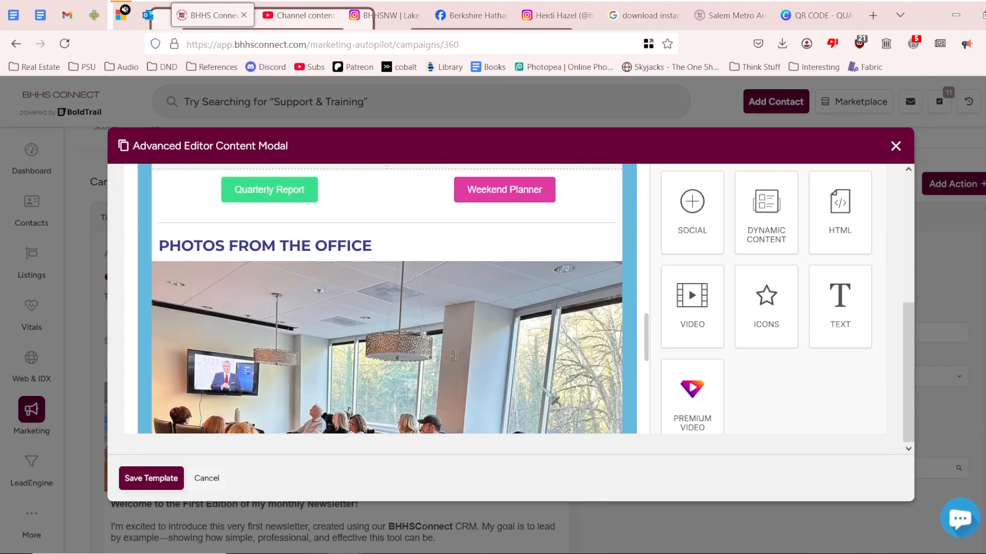
pyautogui.scroll(4, 552, 398)
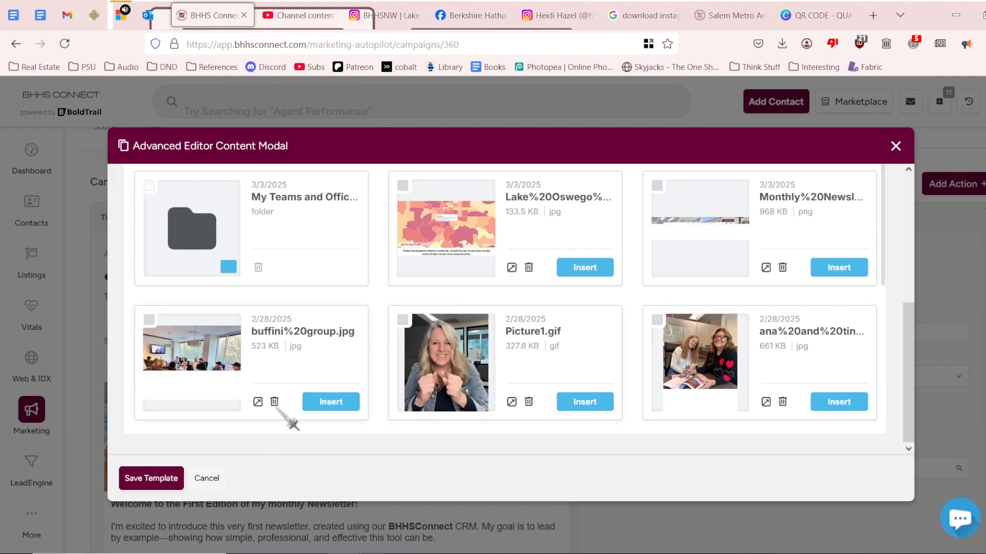
# Upload both QR CODE png files to the image gallery.
pyautogui.scroll(5, 770, 249)
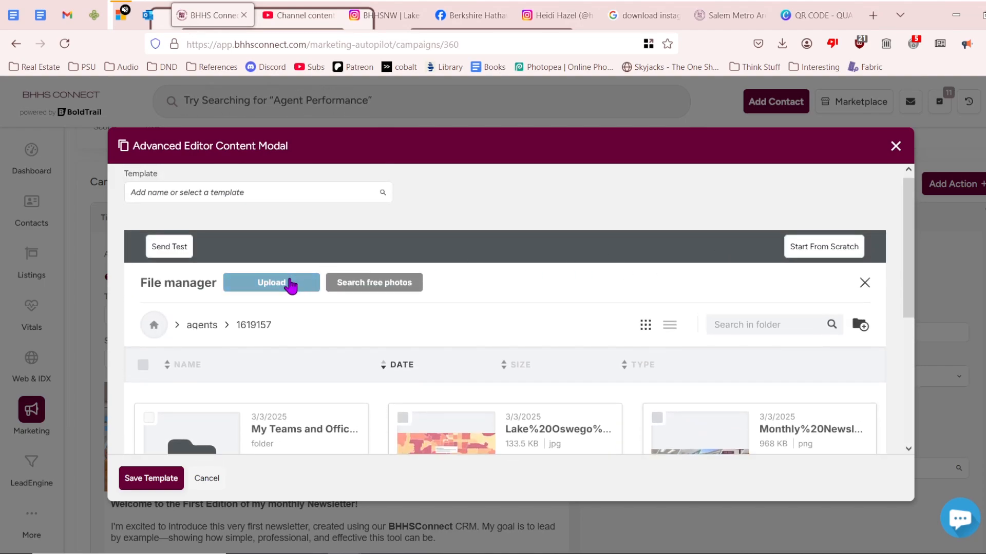
pyautogui.click(271, 282)
pyautogui.scroll(-5, 288, 165)
pyautogui.click(326, 213)
pyautogui.keyDown('ctrl'); pyautogui.click(326, 246); pyautogui.keyUp('ctrl')
pyautogui.click(529, 390)
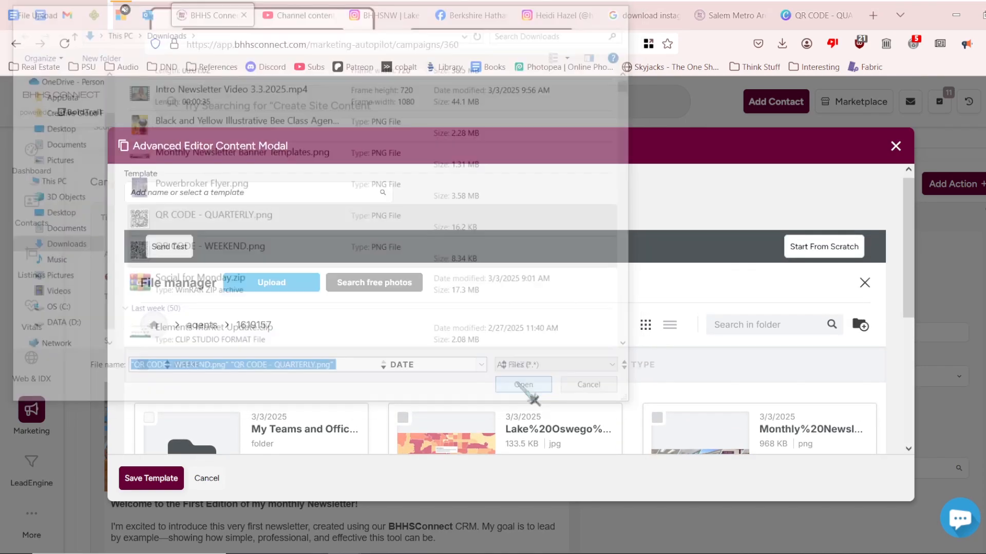
# Insert one QR code into the left image slot and the other into the right slot.
pyautogui.scroll(-2, 490, 294)
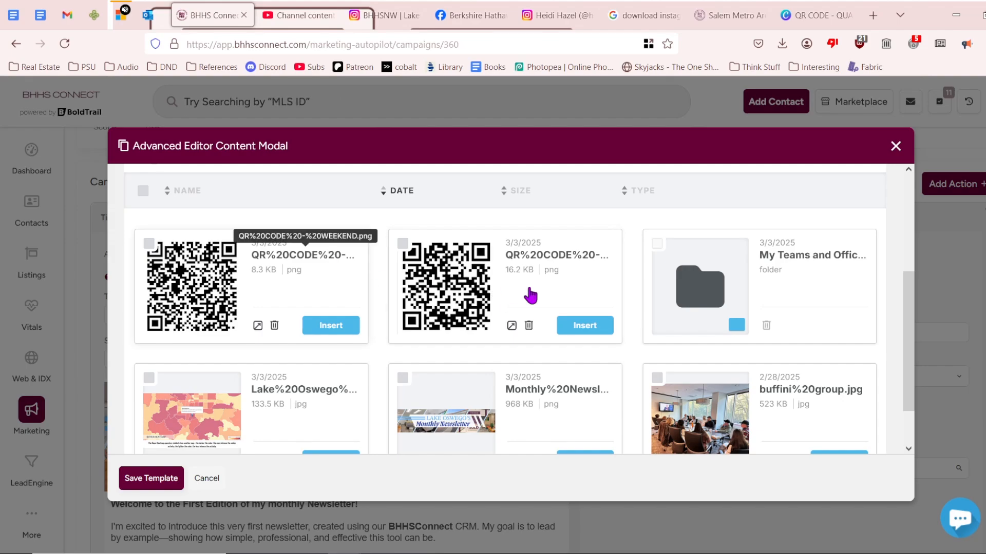
pyautogui.click(585, 325)
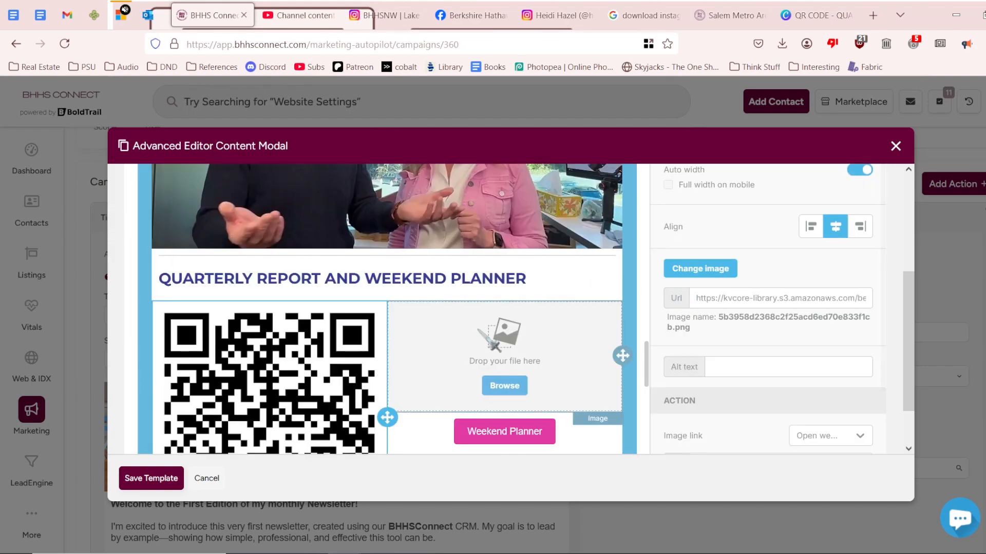
pyautogui.click(496, 387)
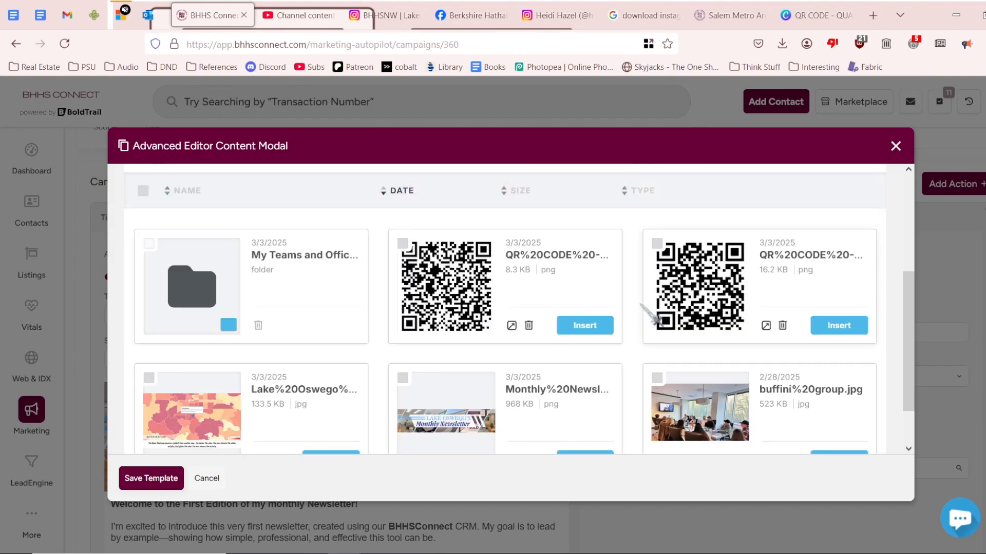
pyautogui.click(708, 249)
pyautogui.scroll(-3, 483, 329)
pyautogui.click(375, 334)
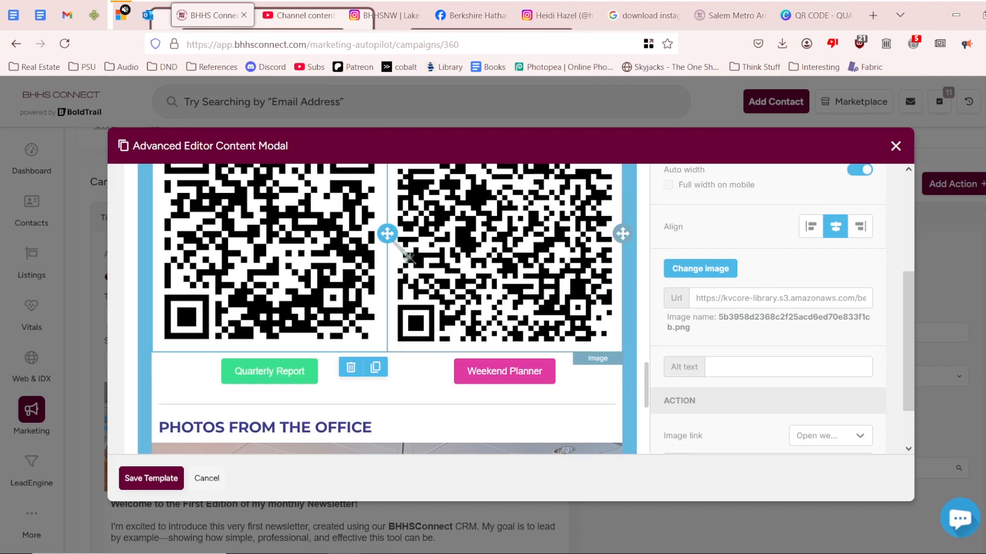
# Turn off Auto width on the left QR code and shrink it to 50% width.
pyautogui.scroll(1, 833, 337)
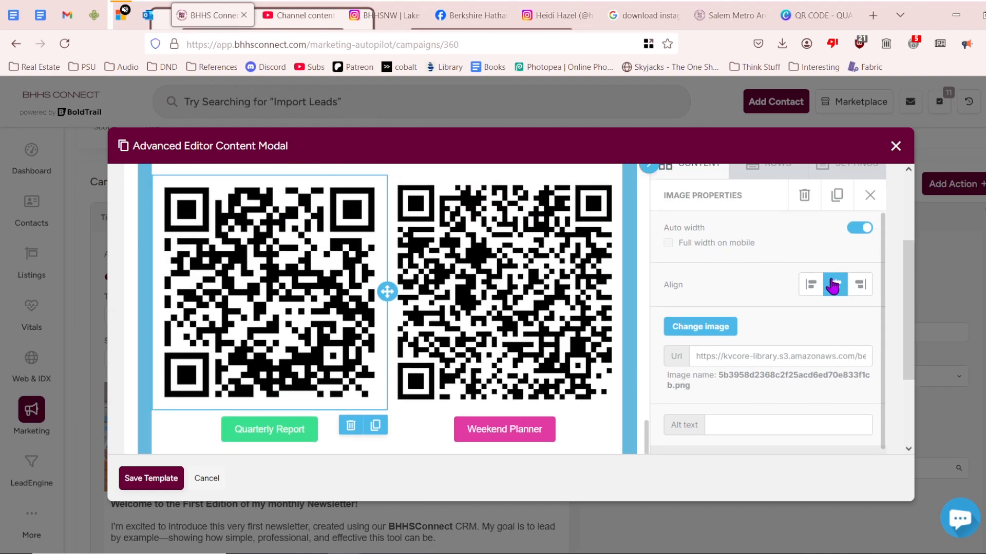
pyautogui.scroll(-3, 831, 282)
pyautogui.scroll(3, 828, 282)
pyautogui.scroll(1, 822, 281)
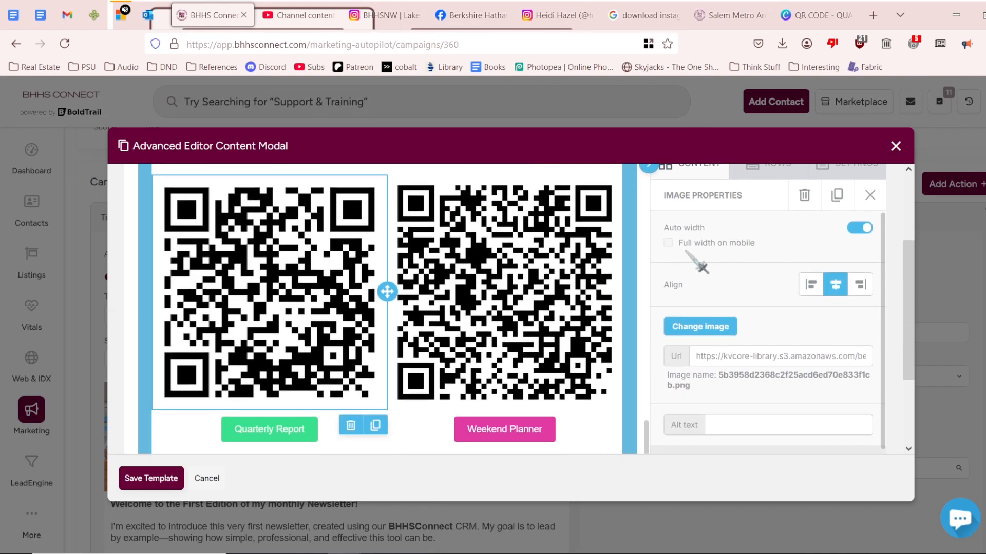
pyautogui.click(860, 228)
pyautogui.moveTo(866, 260)
pyautogui.moveTo(866, 267); pyautogui.dragTo(760, 278)
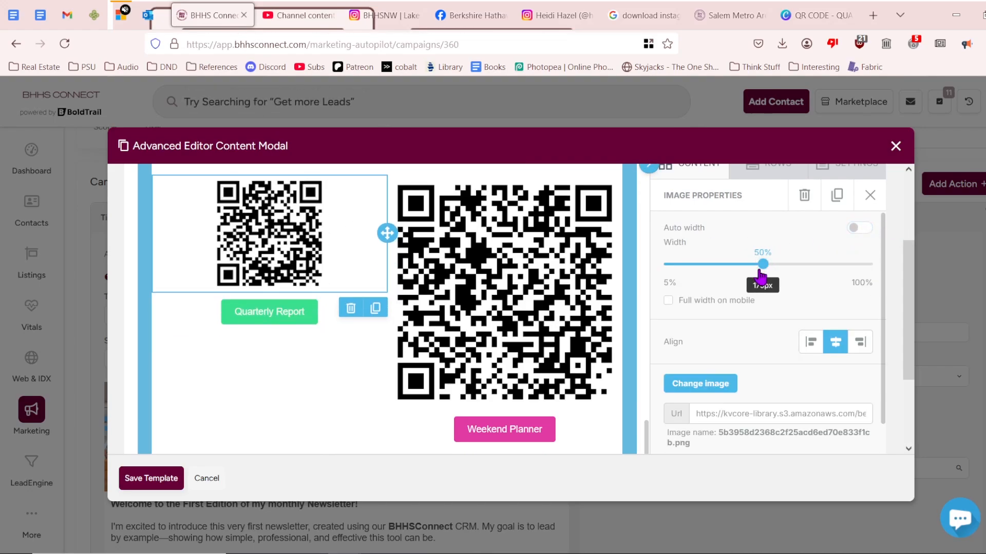
# Turn off Auto width on the right QR code and shrink it to about 50% width.
pyautogui.click(477, 256)
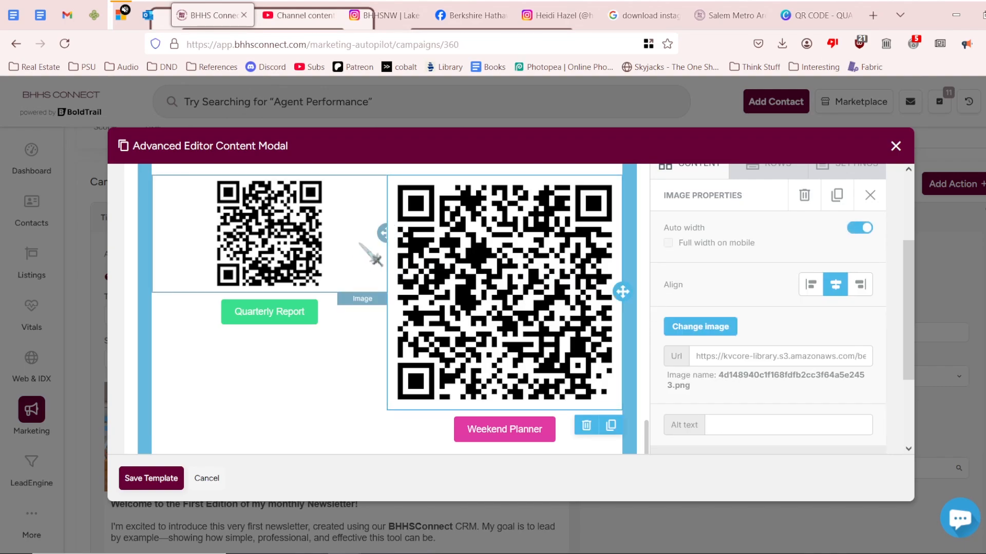
pyautogui.click(341, 253)
pyautogui.click(503, 287)
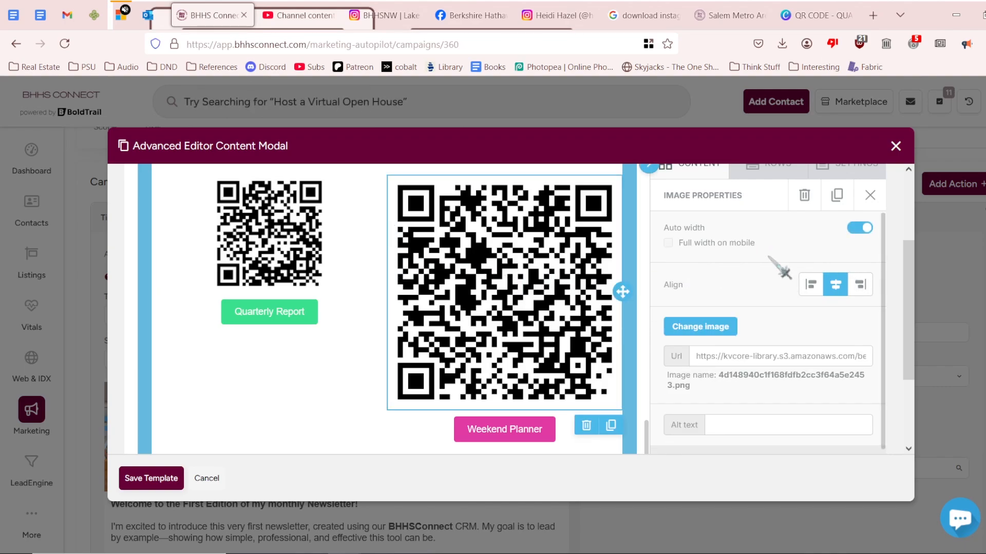
pyautogui.click(857, 234)
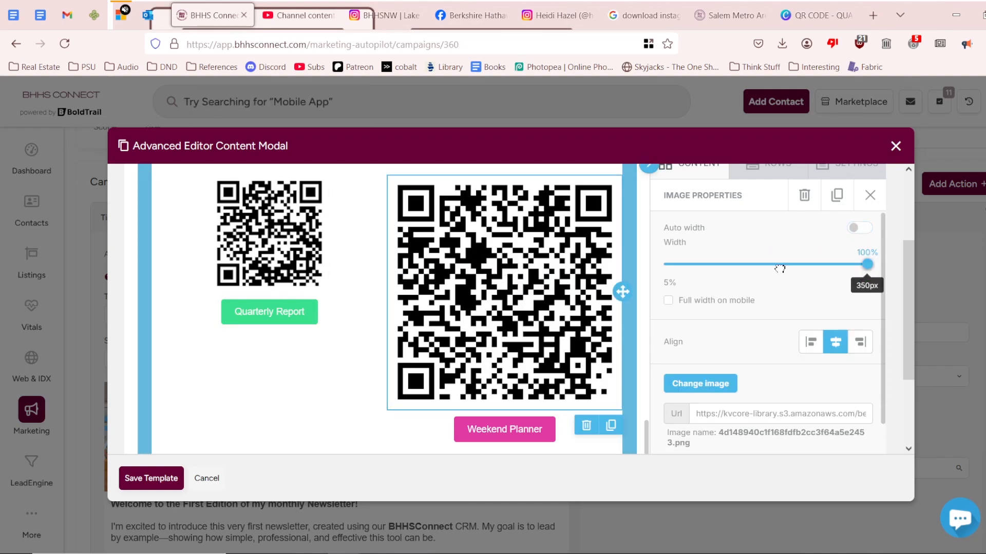
pyautogui.moveTo(868, 263); pyautogui.dragTo(763, 265)
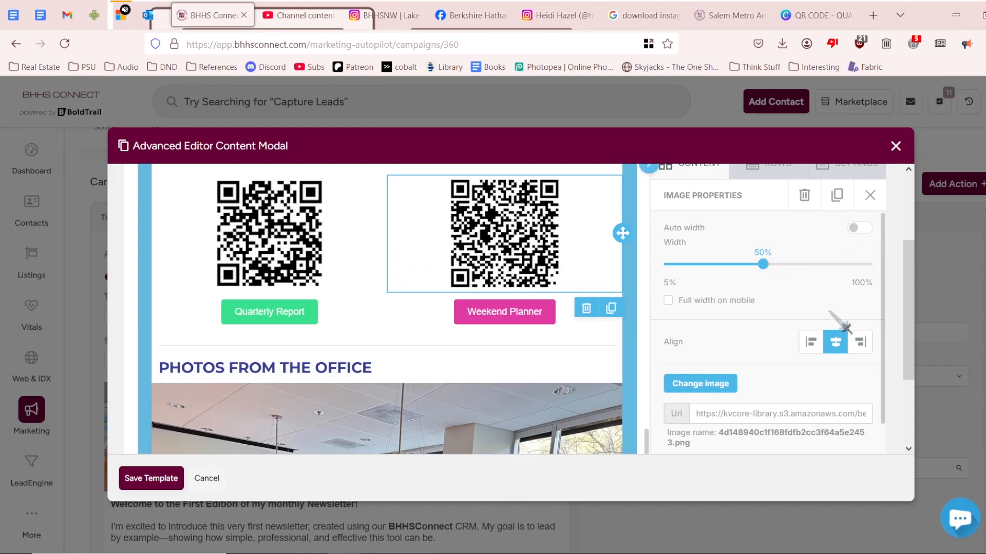
pyautogui.click(496, 363)
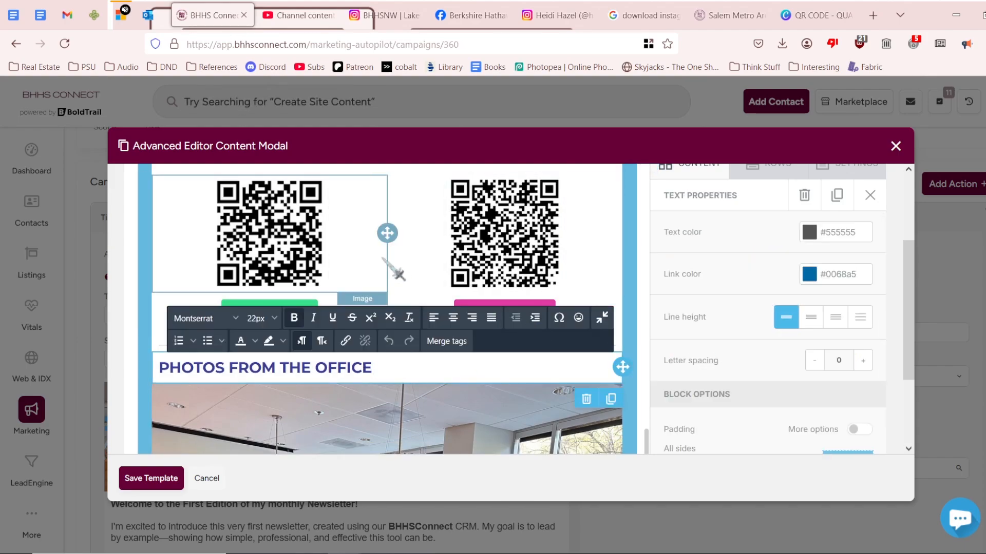
pyautogui.click(406, 277)
pyautogui.scroll(2, 406, 280)
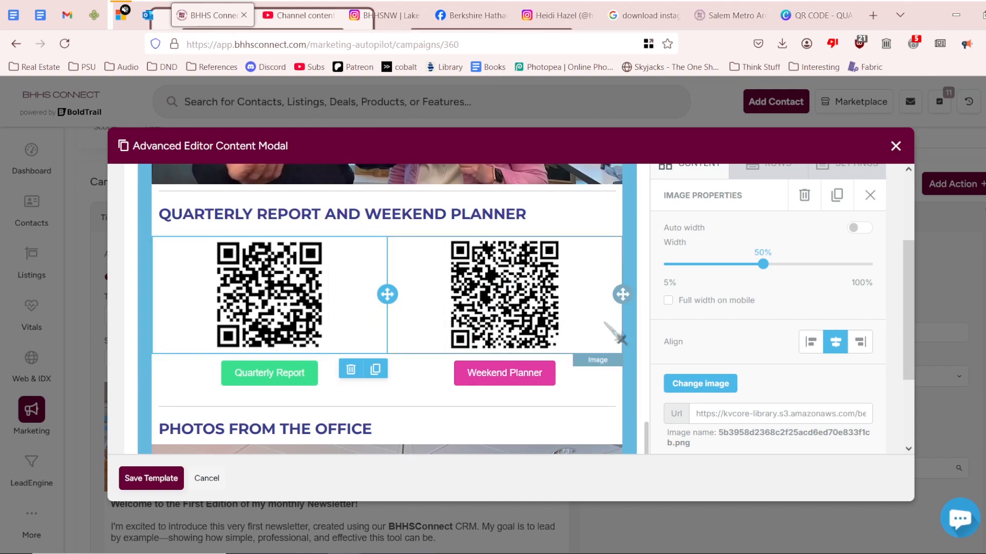
# Set the QR code row's background colour to a pale magenta-pink (#dcbddd).
pyautogui.click(631, 236)
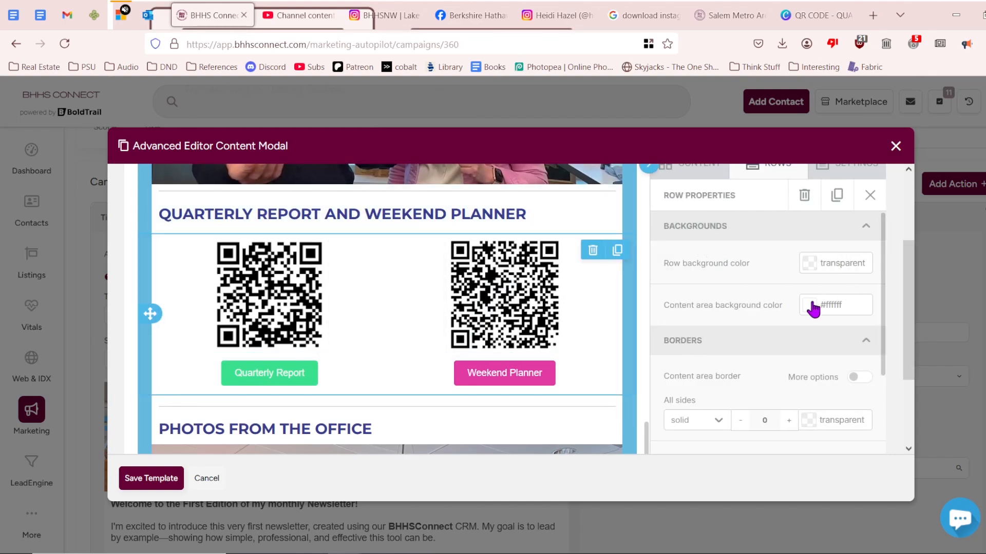
pyautogui.click(815, 267)
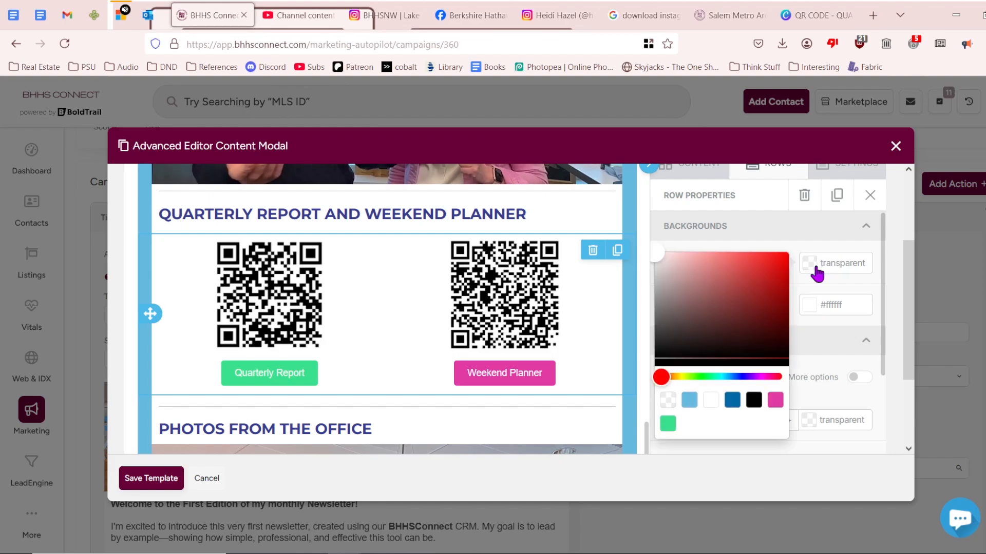
pyautogui.click(761, 377)
pyautogui.click(668, 259)
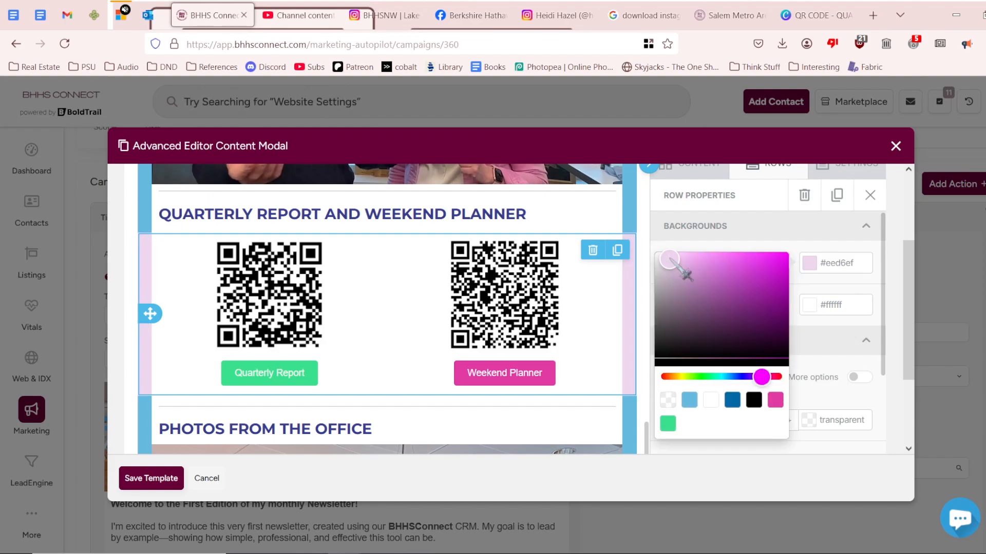
pyautogui.click(673, 262)
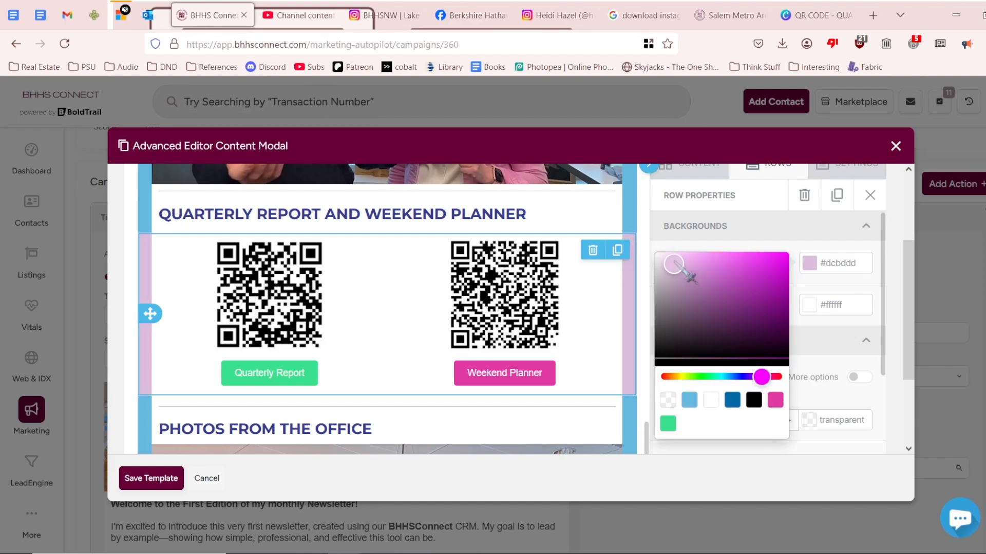
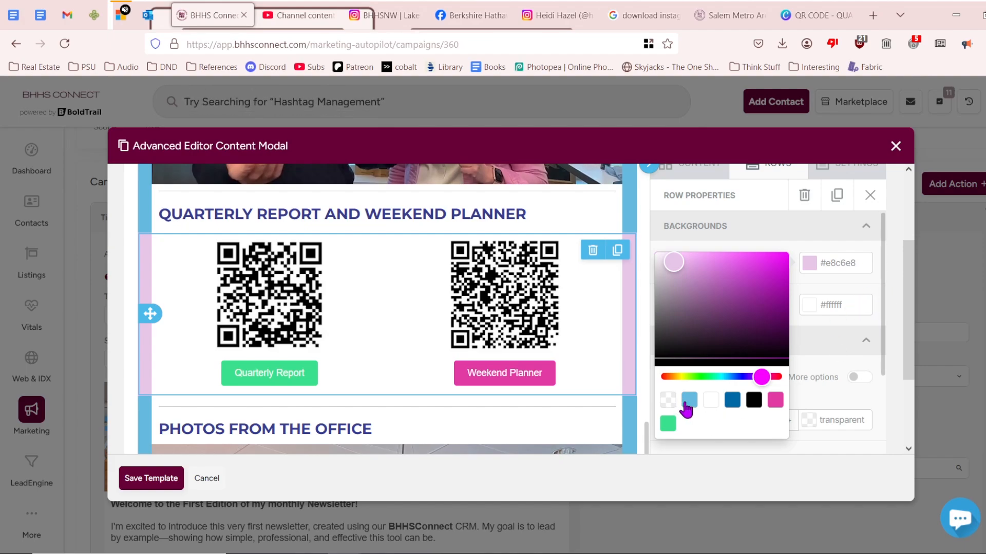
# Give the QR row a light-blue (#cfebf1) background and a pale cyan content-area fill.
pyautogui.click(689, 401)
pyautogui.click(842, 306)
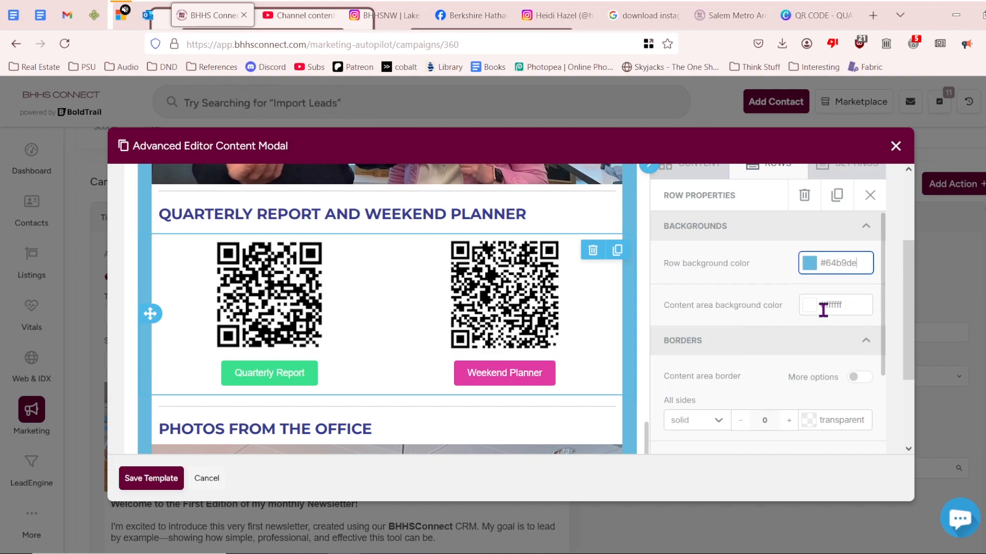
pyautogui.click(814, 311)
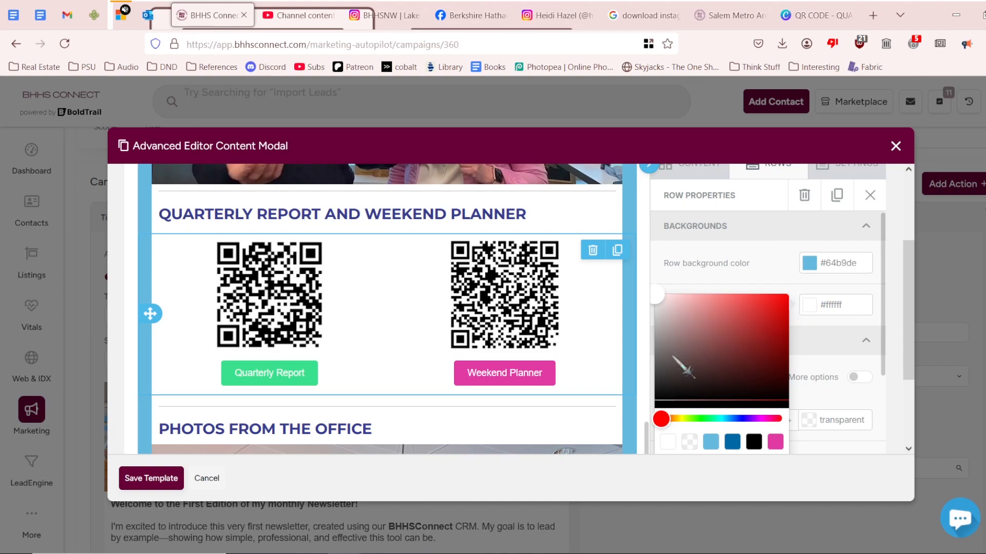
pyautogui.moveTo(780, 419); pyautogui.dragTo(758, 419)
pyautogui.click(668, 302)
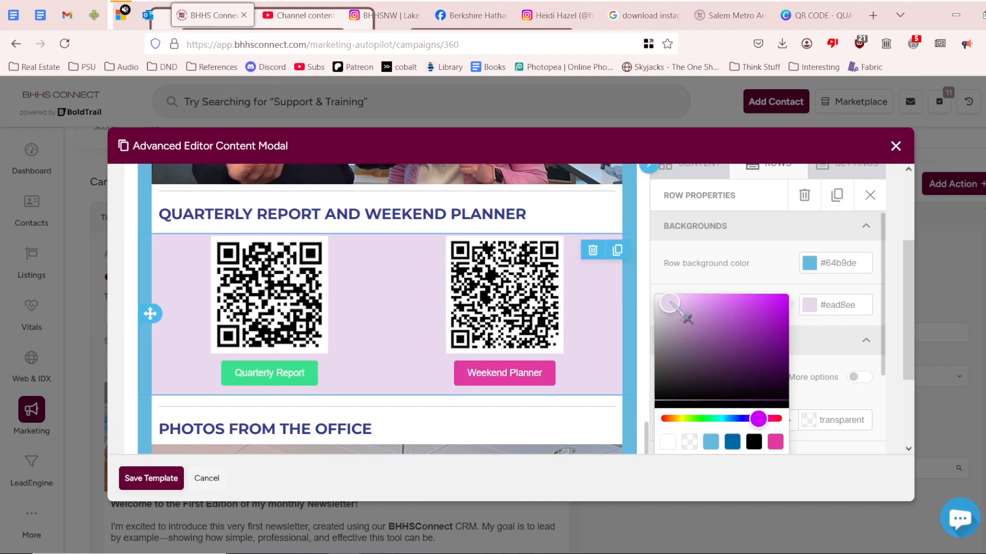
pyautogui.click(667, 302)
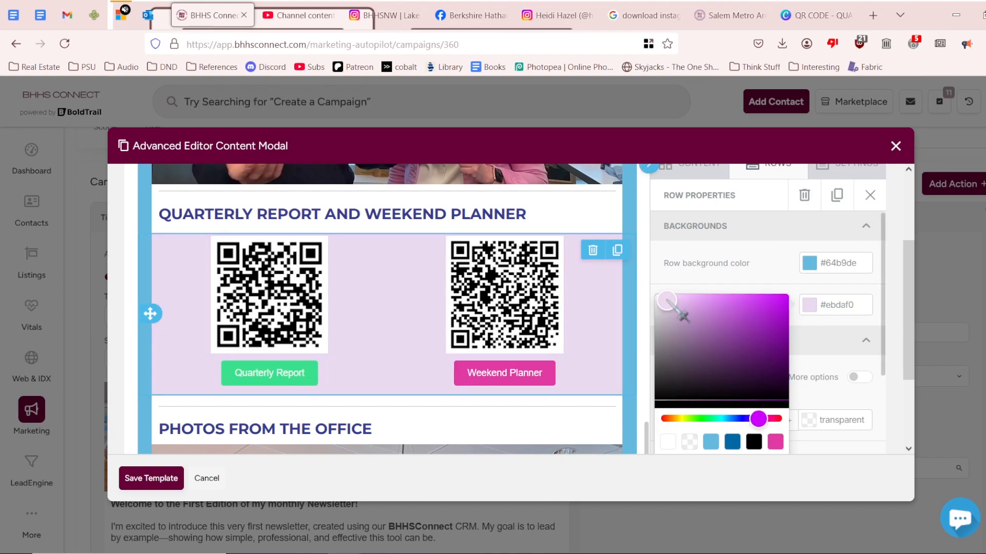
pyautogui.click(671, 298)
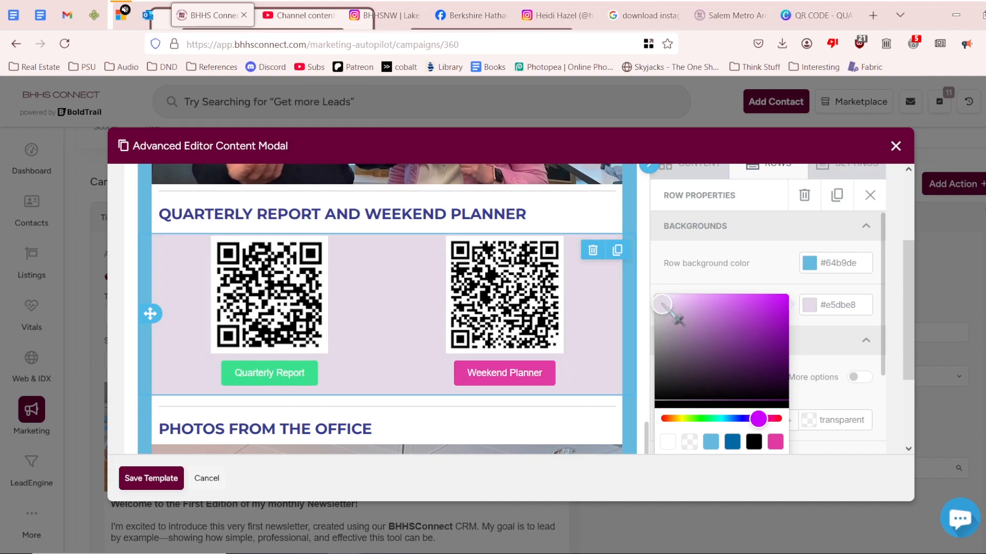
pyautogui.click(656, 296)
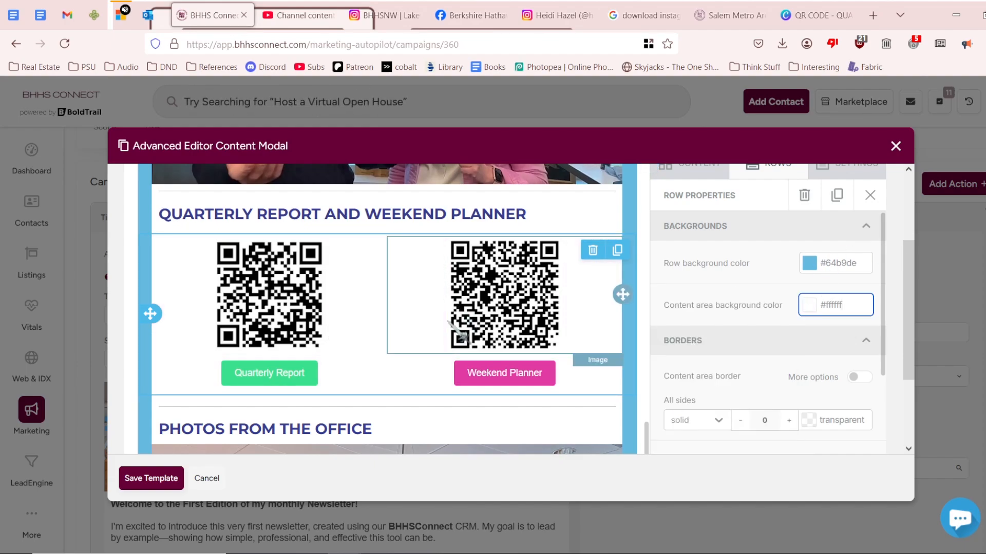
pyautogui.click(809, 305)
pyautogui.click(725, 419)
pyautogui.click(674, 304)
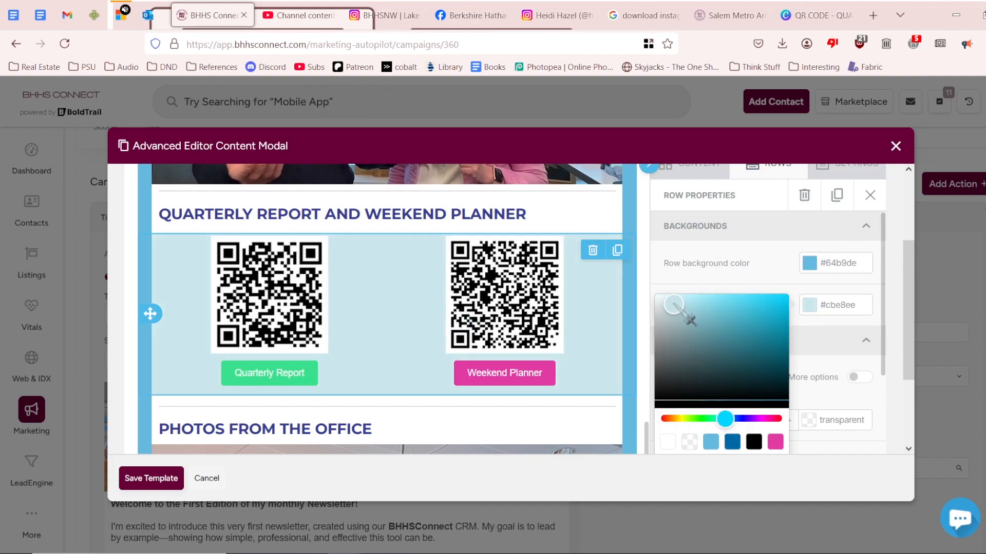
pyautogui.moveTo(690, 320); pyautogui.dragTo(689, 316)
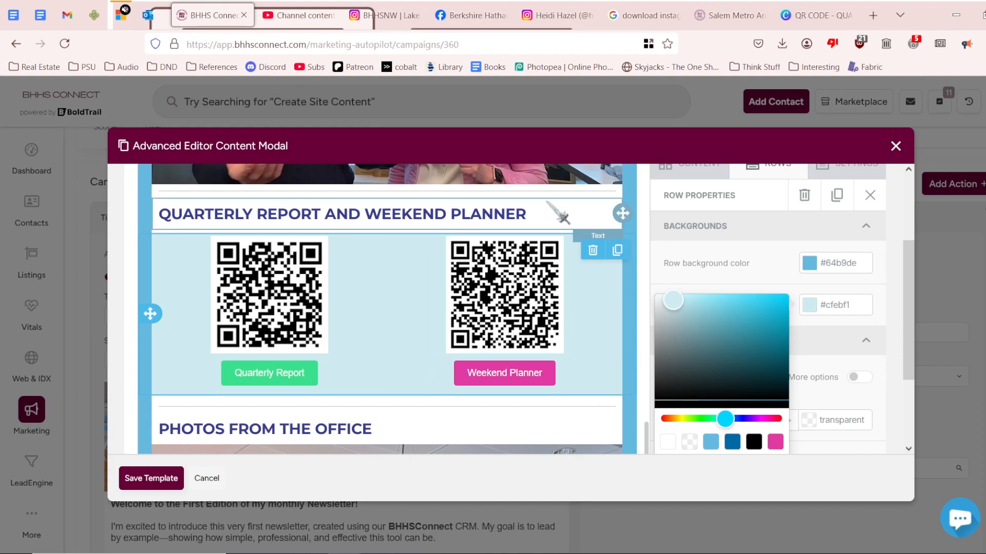
# Centre the Quarterly Report and Weekend Planner heading above the QR codes.
pyautogui.click(538, 214)
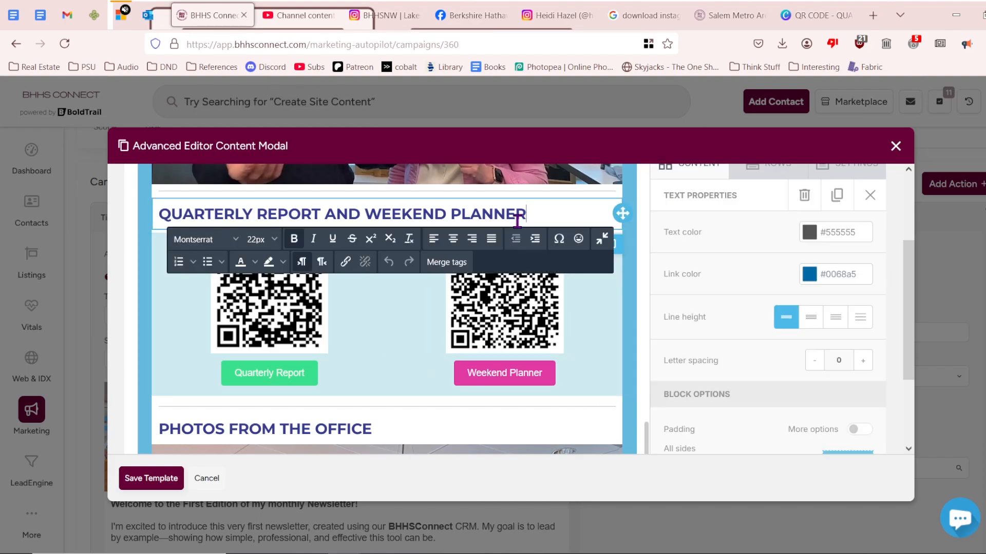
pyautogui.click(453, 238)
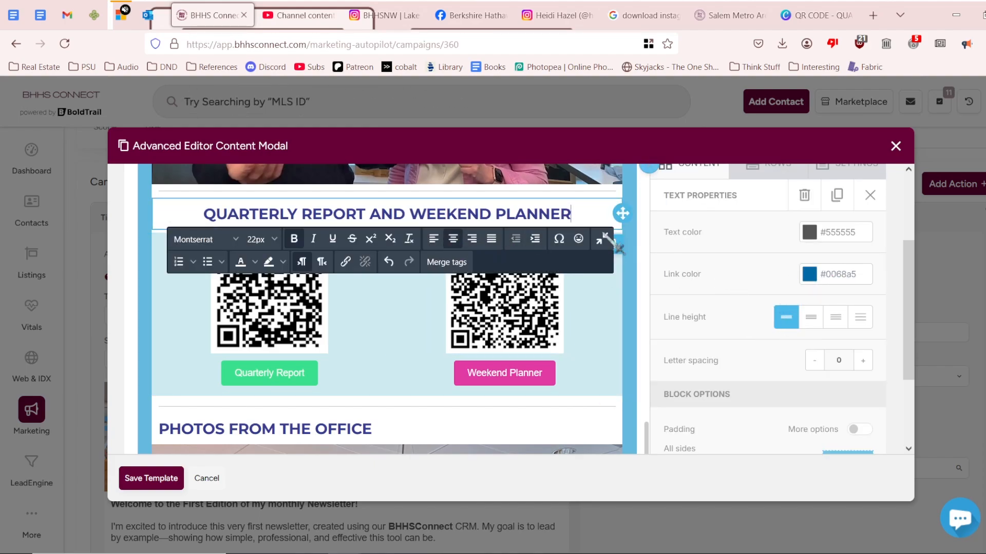
pyautogui.click(637, 211)
# Tint the social icons row's background light blue.
pyautogui.scroll(-5, 611, 379)
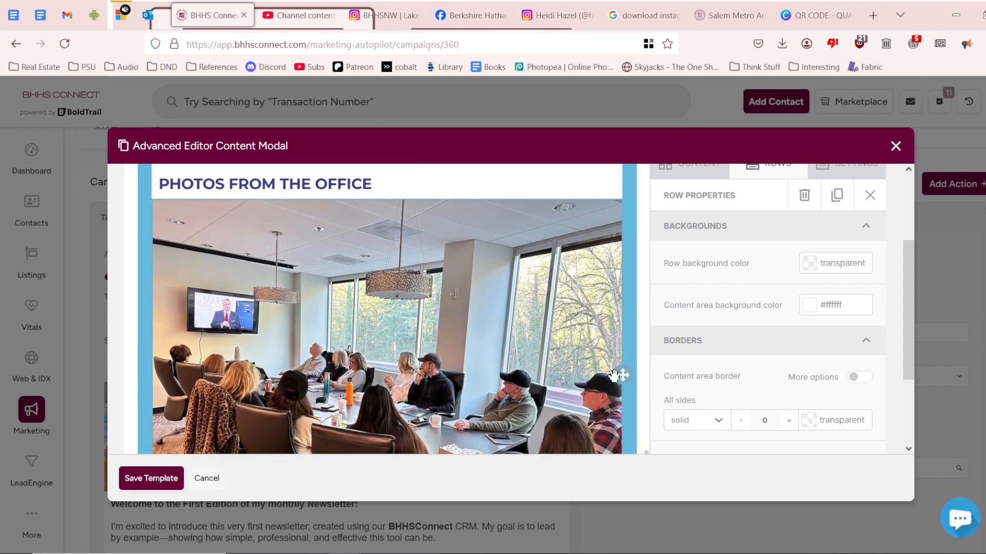
pyautogui.scroll(-3, 614, 375)
pyautogui.scroll(10, 621, 334)
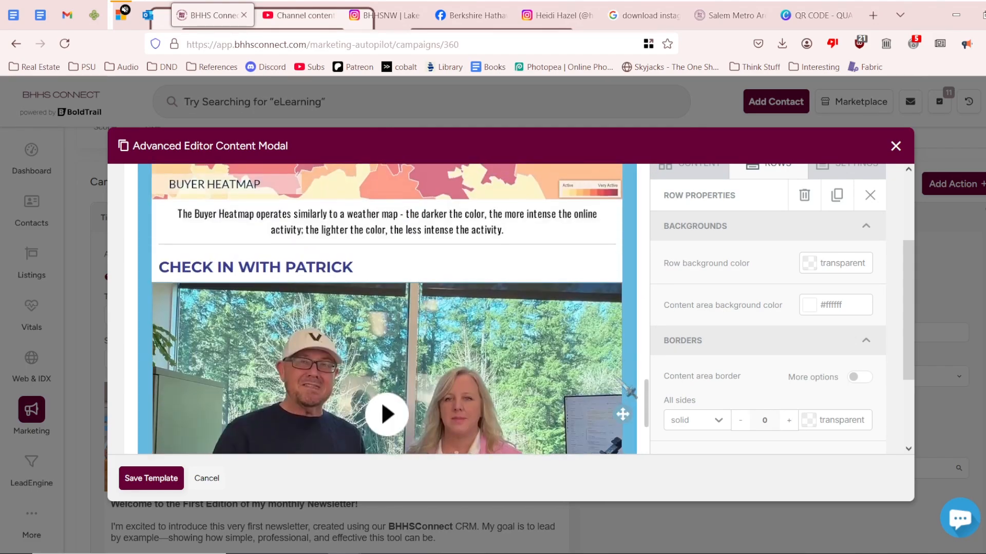
pyautogui.scroll(15, 626, 388)
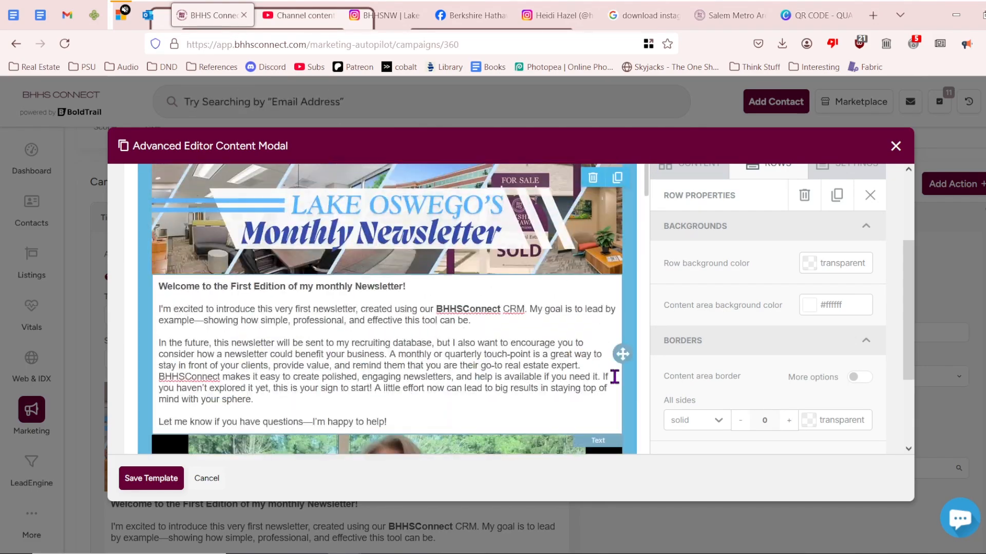
pyautogui.scroll(-20, 615, 377)
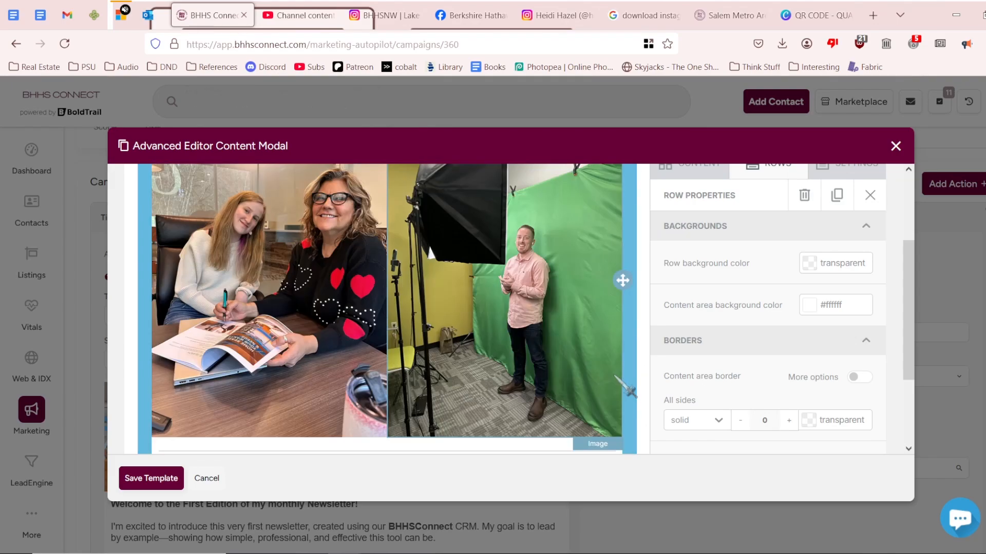
pyautogui.scroll(-3, 631, 391)
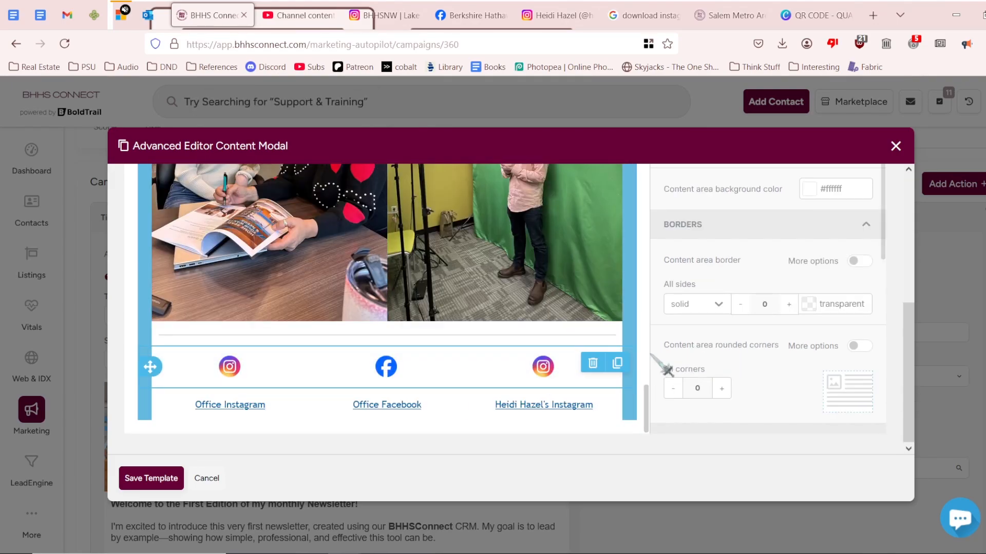
pyautogui.click(813, 195)
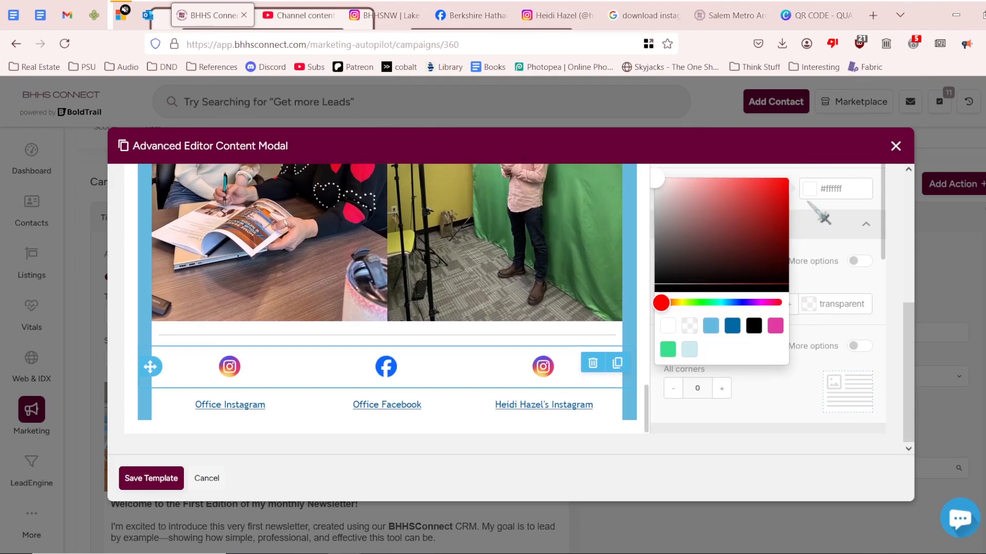
pyautogui.moveTo(729, 221); pyautogui.dragTo(665, 177)
pyautogui.click(727, 303)
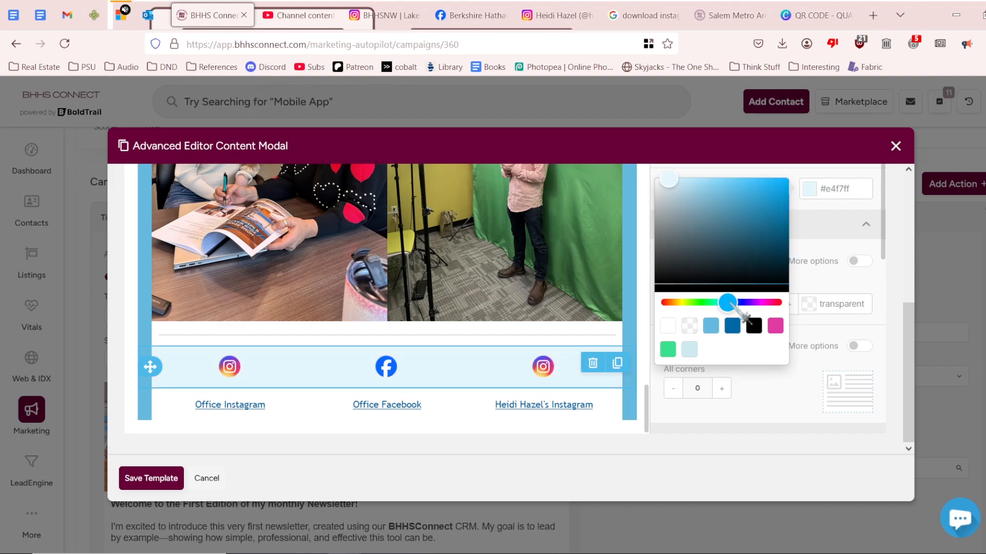
# Set the social profile links row's content-area background to the light-blue swatch.
pyautogui.click(619, 403)
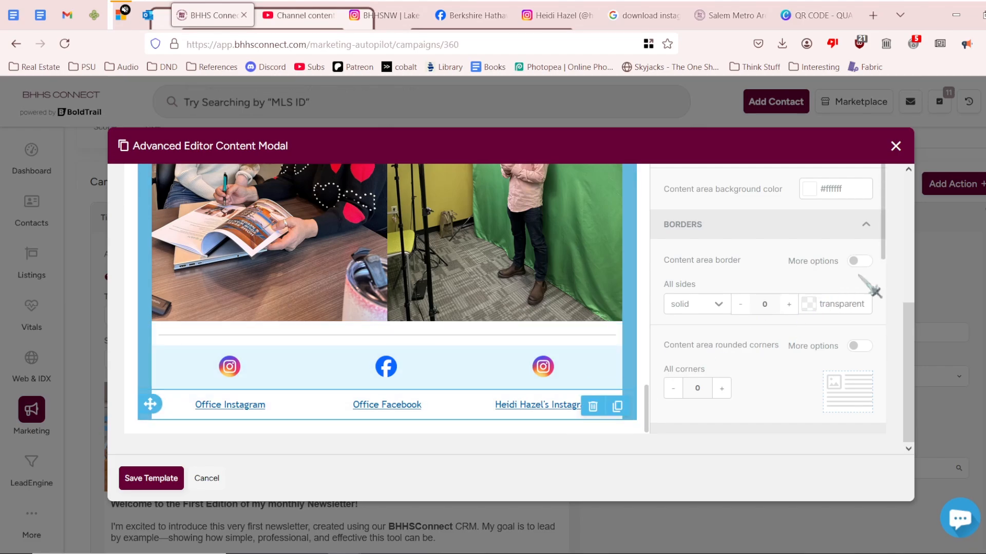
pyautogui.scroll(2, 873, 288)
pyautogui.click(815, 310)
pyautogui.scroll(-2, 754, 432)
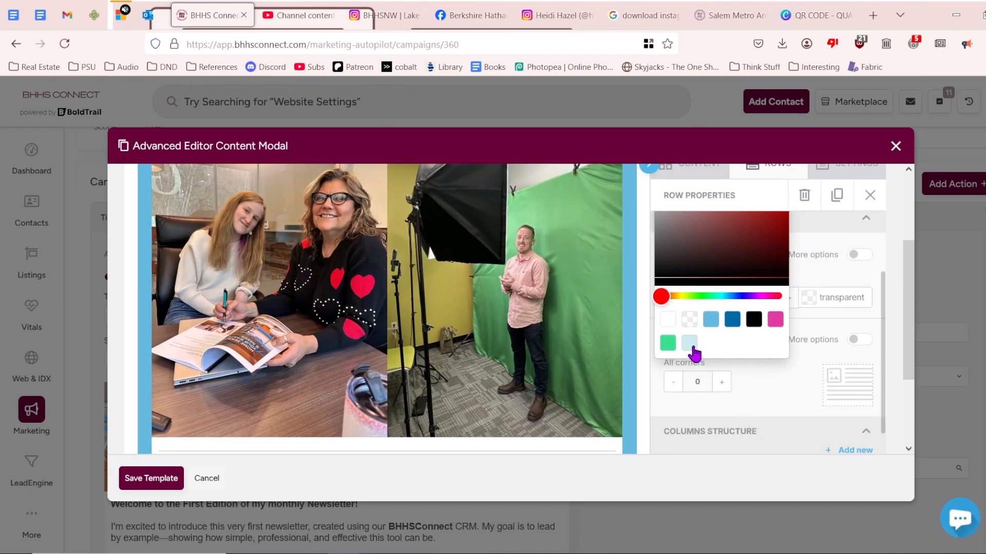
pyautogui.click(695, 348)
pyautogui.scroll(-10, 637, 355)
pyautogui.scroll(-10, 623, 363)
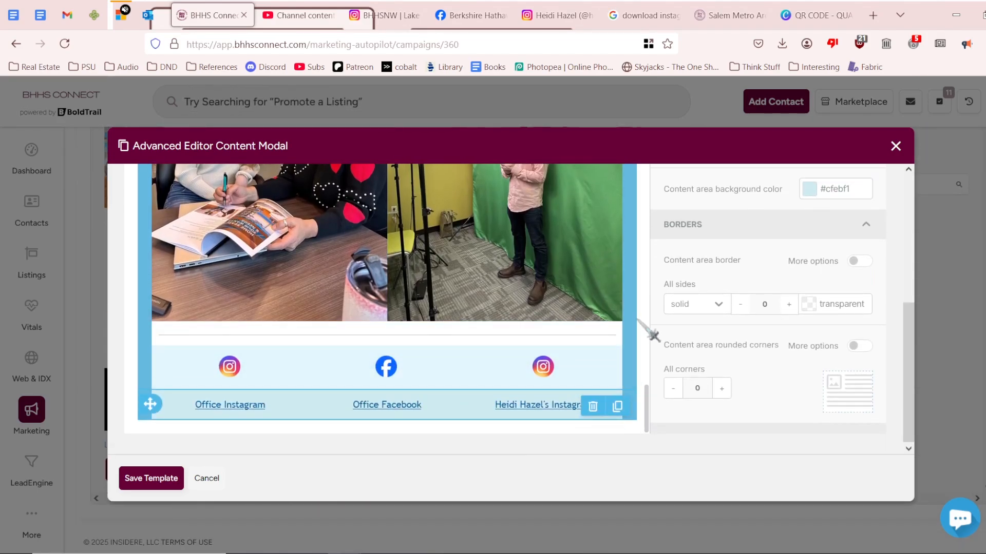
pyautogui.moveTo(648, 403); pyautogui.dragTo(648, 354)
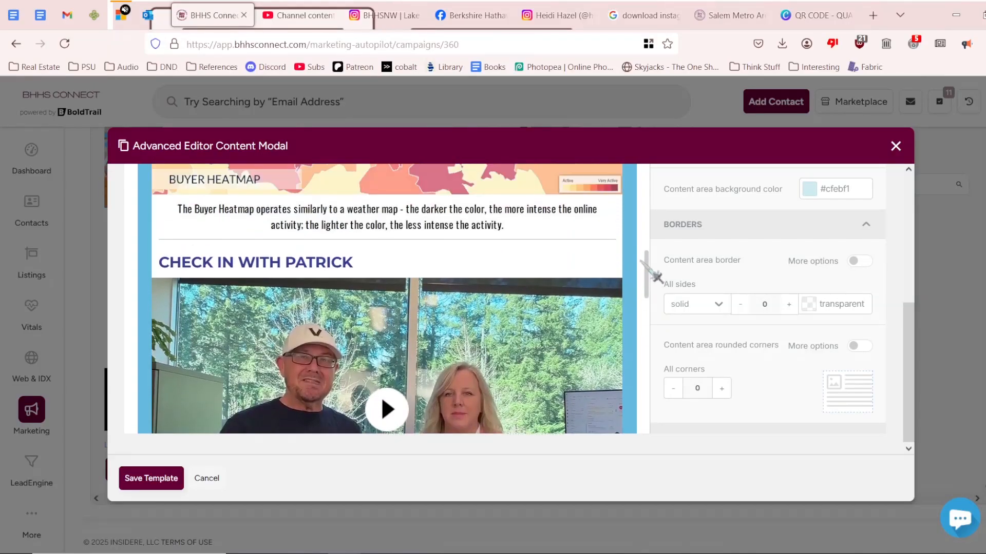
pyautogui.moveTo(648, 271); pyautogui.dragTo(649, 225)
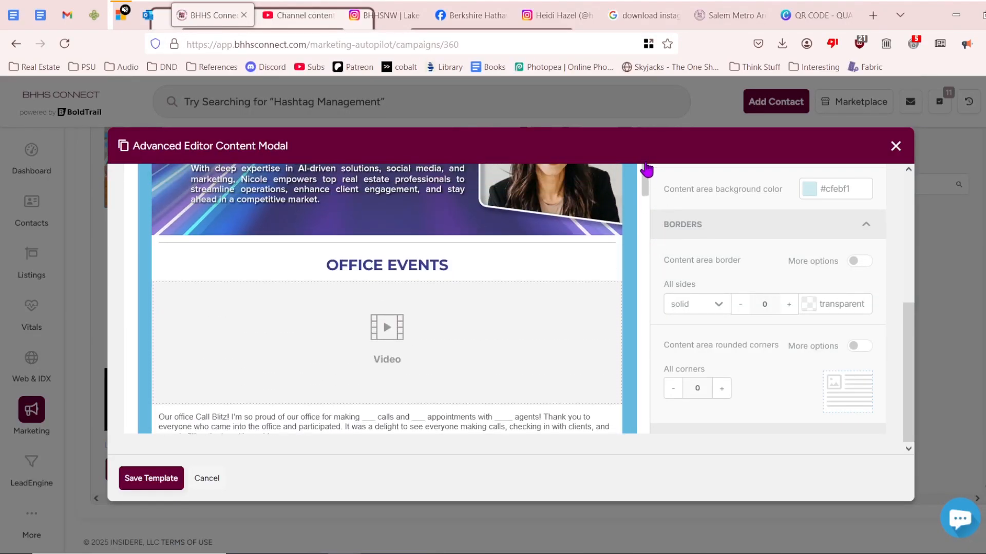
pyautogui.moveTo(654, 147); pyautogui.dragTo(658, 100)
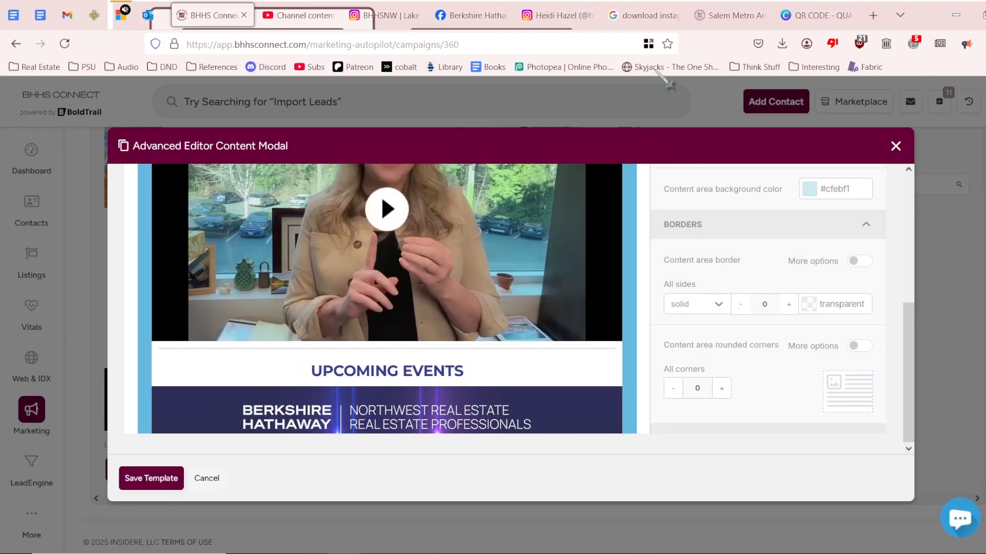
pyautogui.moveTo(664, 50); pyautogui.dragTo(668, 100)
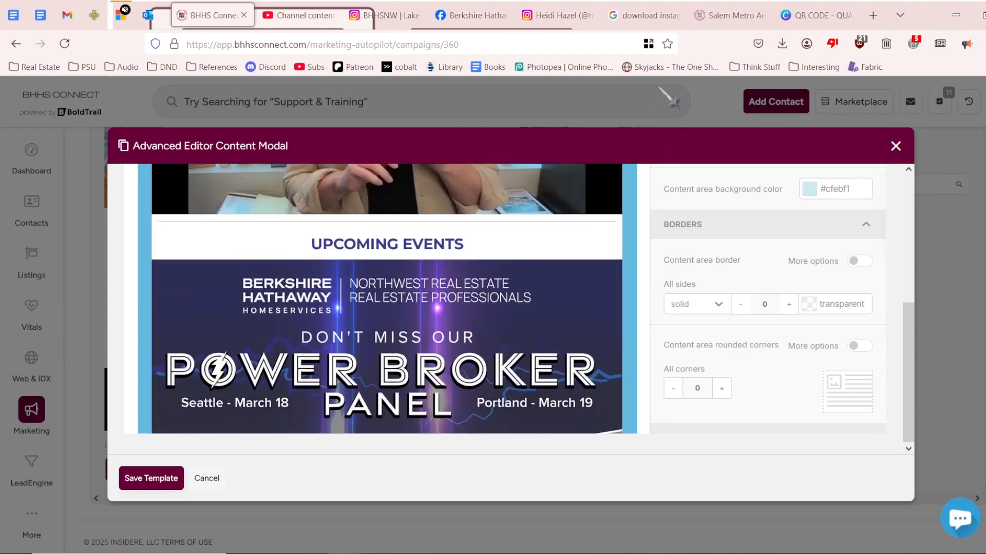
pyautogui.scroll(4, 529, 325)
pyautogui.scroll(-4, 529, 325)
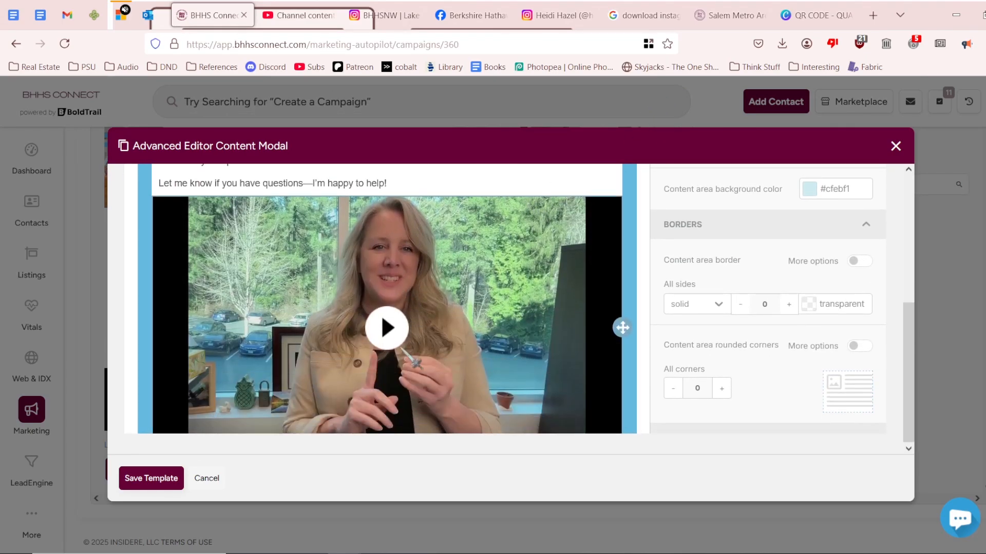
pyautogui.scroll(-5, 405, 353)
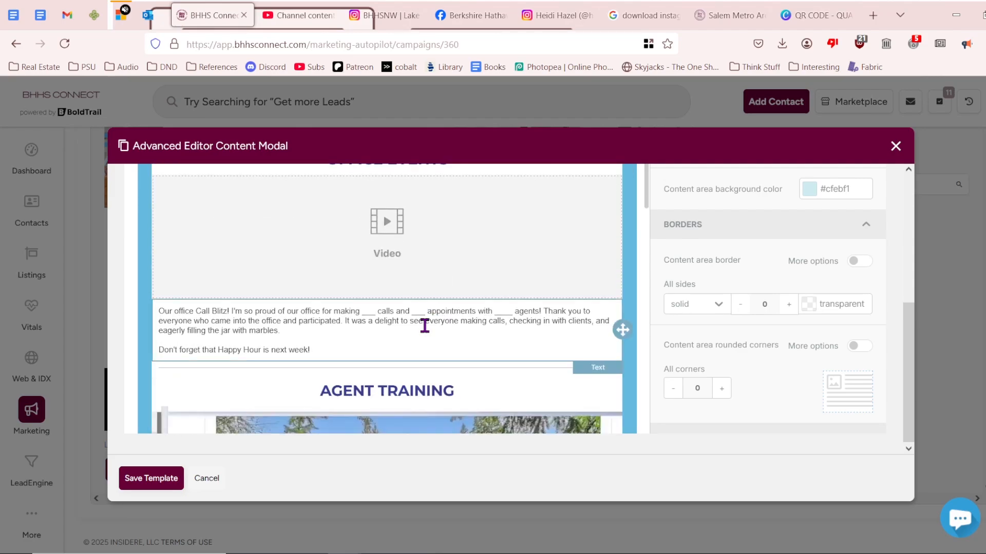
pyautogui.scroll(-8, 438, 338)
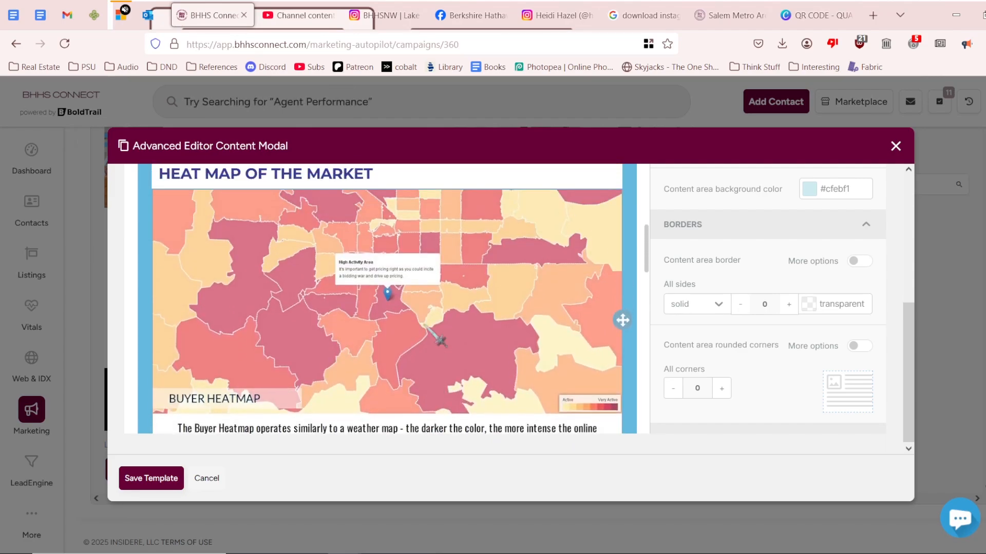
# Centre the HEAT MAP OF THE MARKET and CHECK IN WITH PATRICK headings.
pyautogui.click(383, 296)
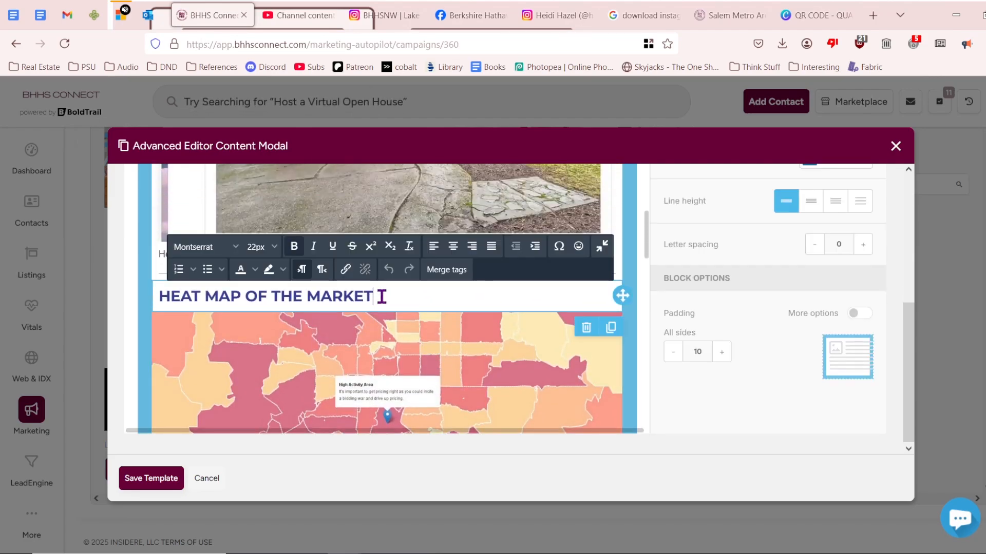
pyautogui.scroll(-5, 457, 313)
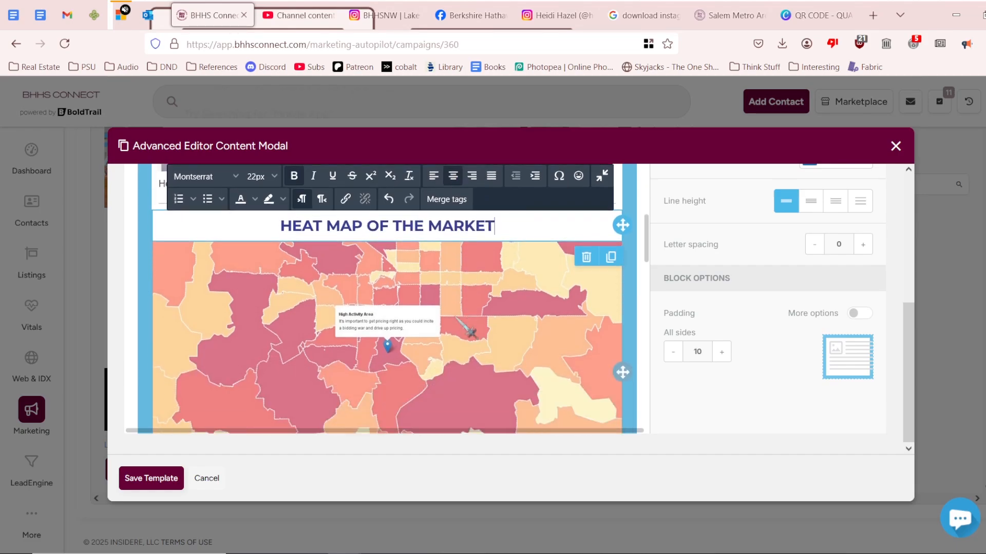
pyautogui.click(393, 297)
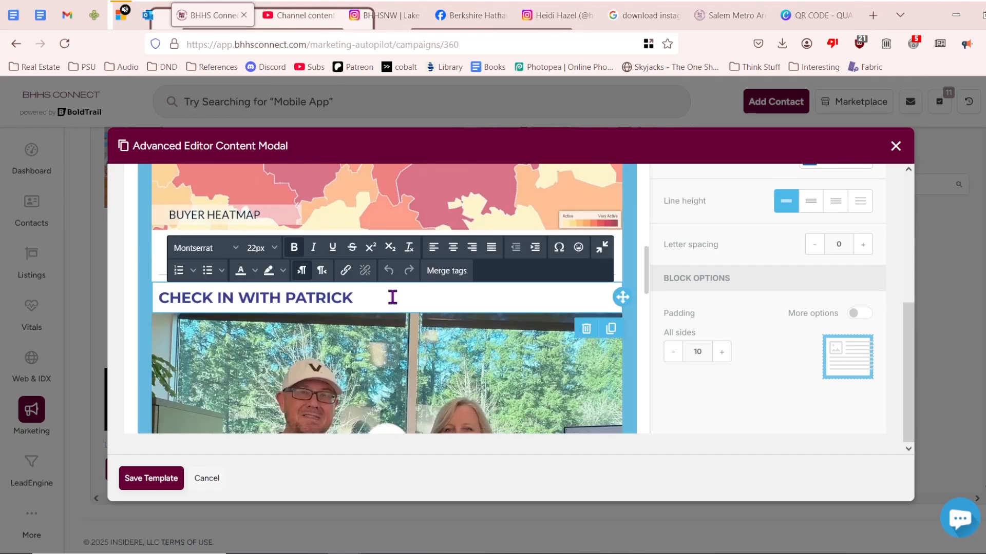
pyautogui.click(453, 247)
pyautogui.scroll(-6, 480, 303)
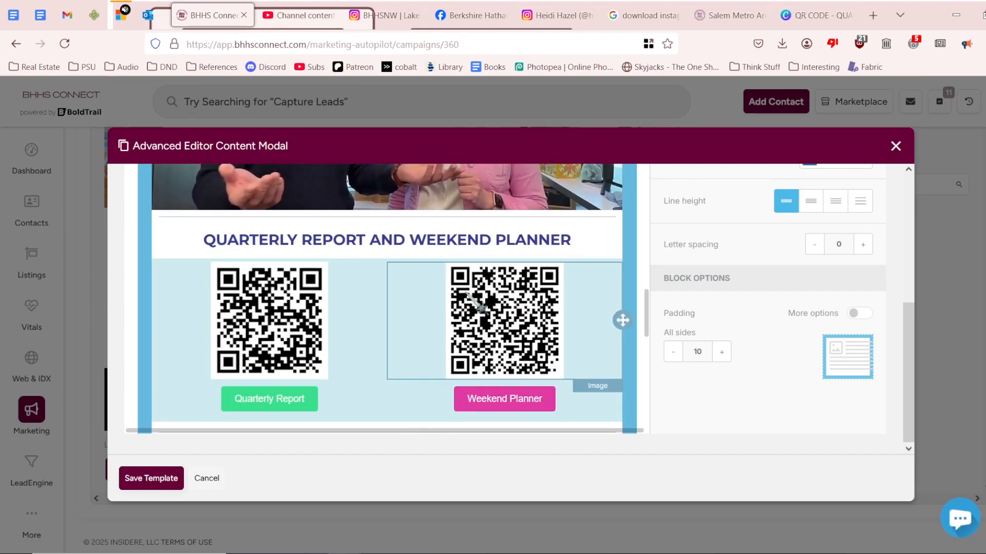
pyautogui.scroll(-5, 479, 306)
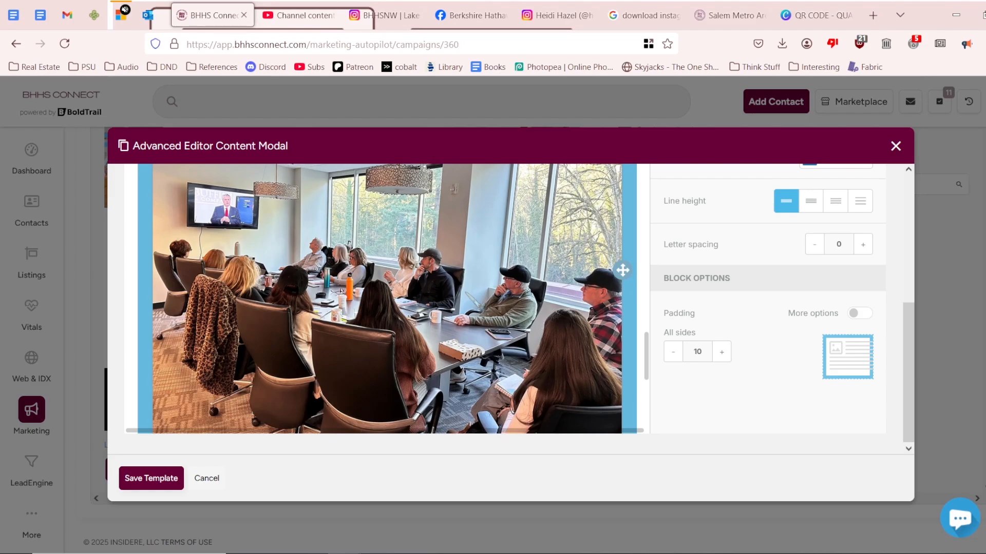